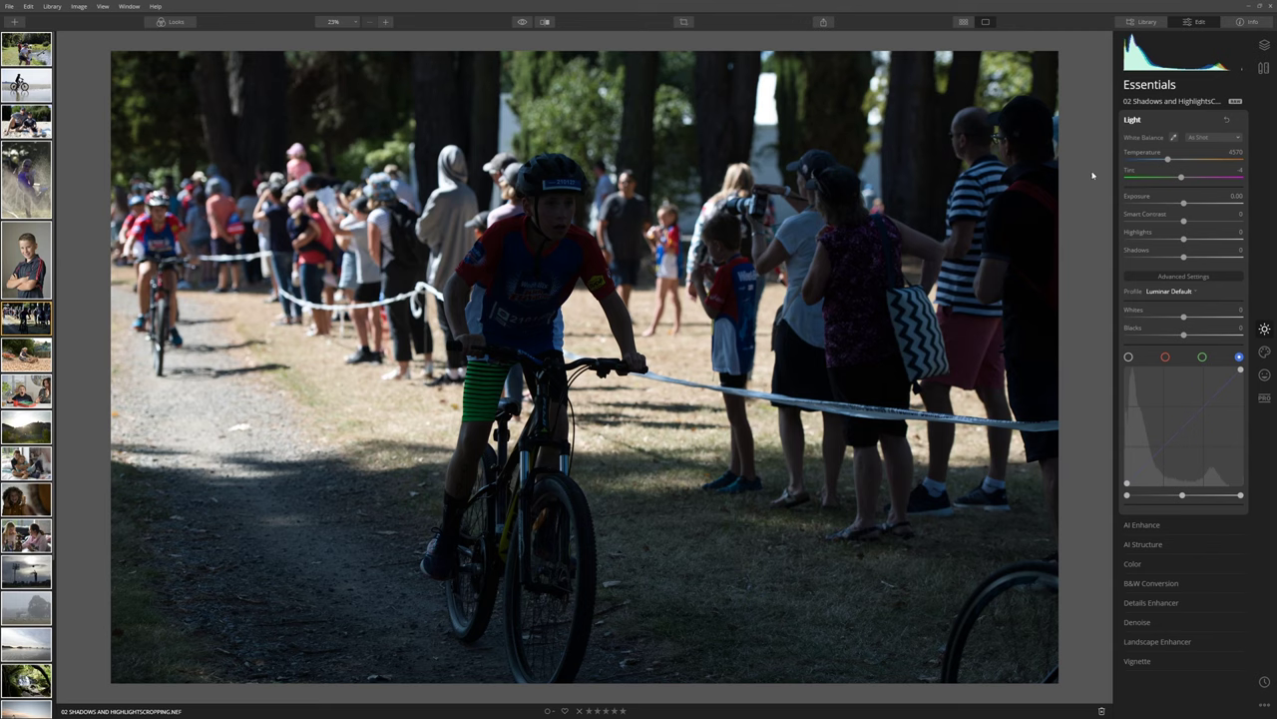
# Raise Exposure, try a few values and leave it at 2.15 to brighten the backlit cyclist
pyautogui.moveTo(1183, 204); pyautogui.dragTo(1224, 211)
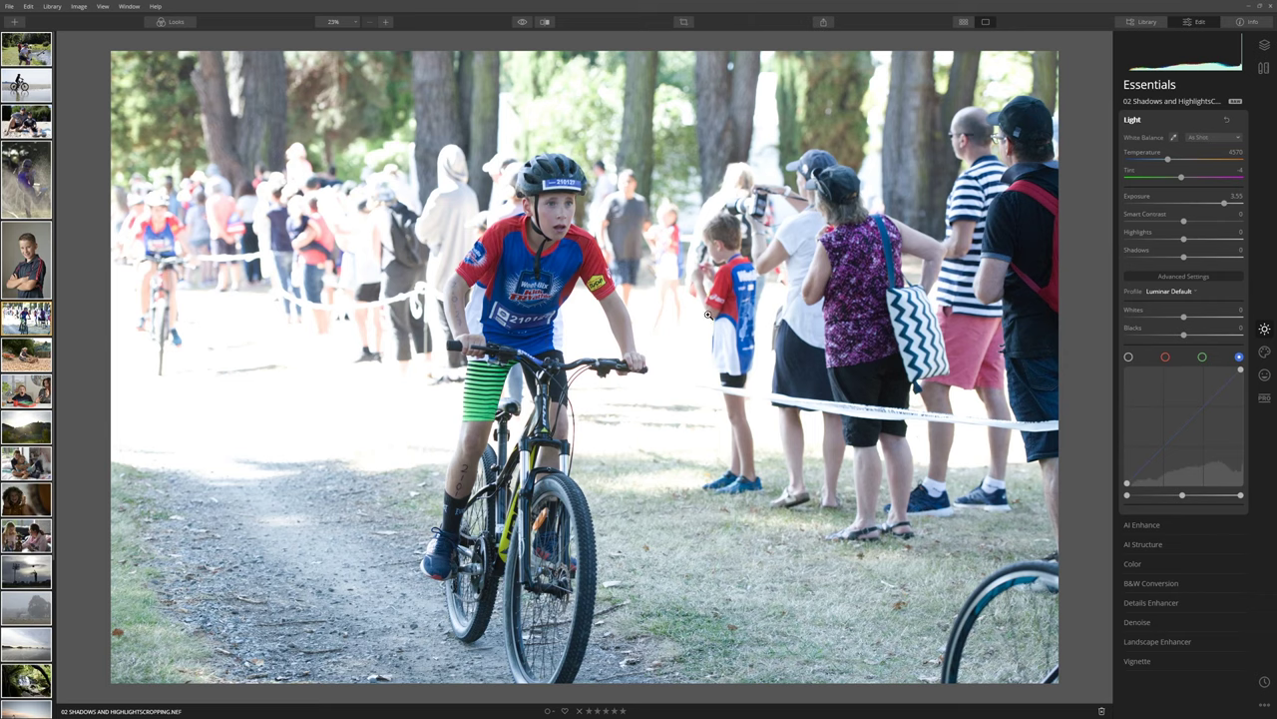
pyautogui.moveTo(1227, 208); pyautogui.dragTo(1221, 209)
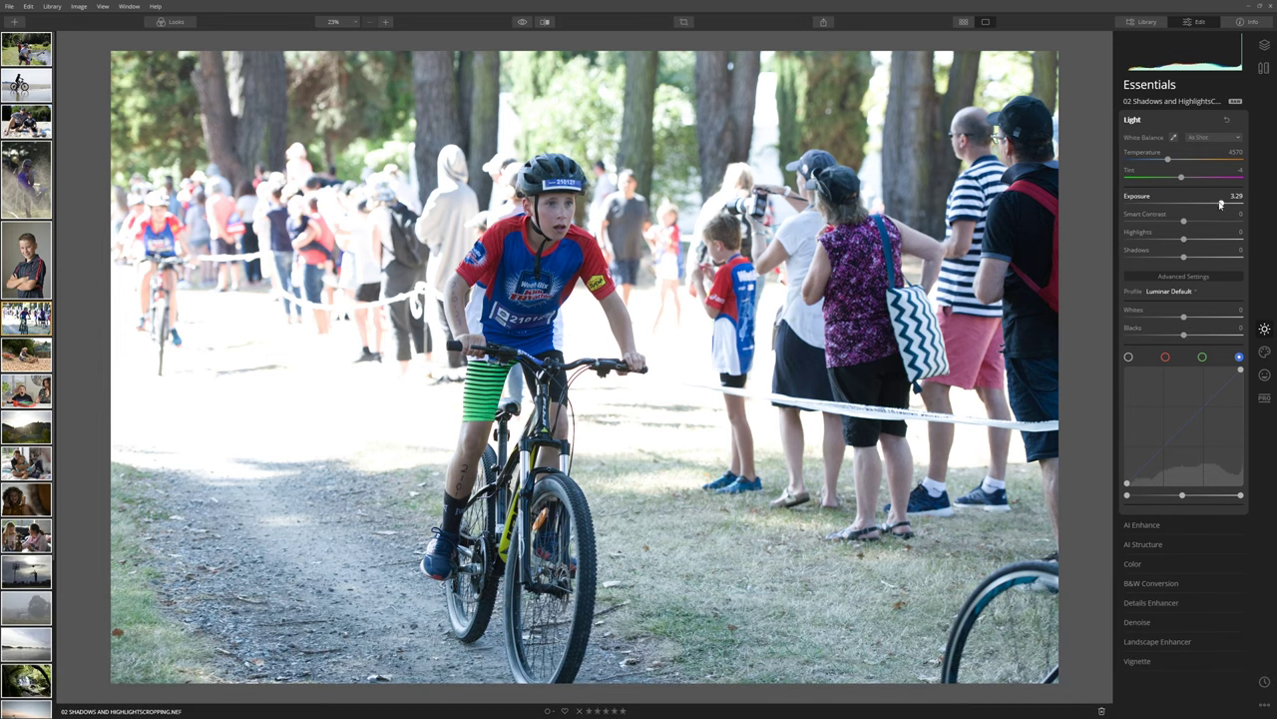
pyautogui.moveTo(1221, 203)
pyautogui.mouseDown()
pyautogui.moveTo(1157, 205)
pyautogui.moveTo(1208, 207)
pyautogui.mouseUp()
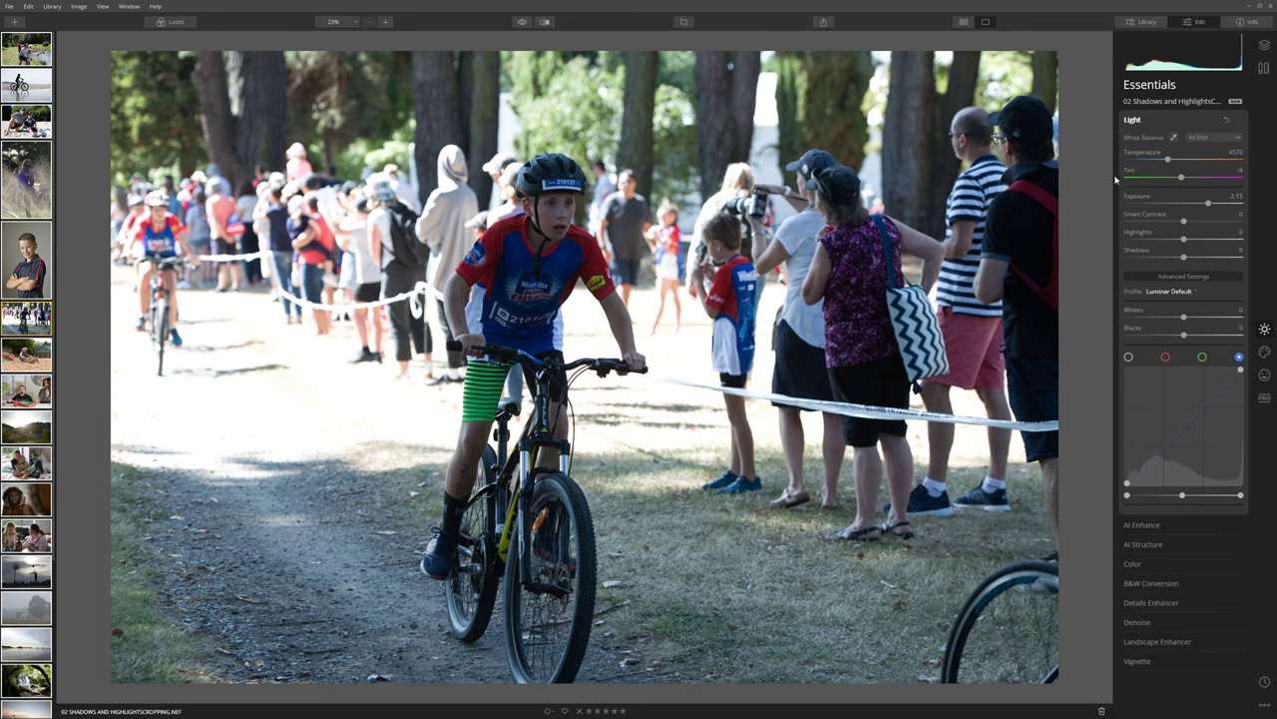
# Push Exposure to +5 and -5 to show histogram clipping, then set it to 1.40
pyautogui.moveTo(1215, 64)
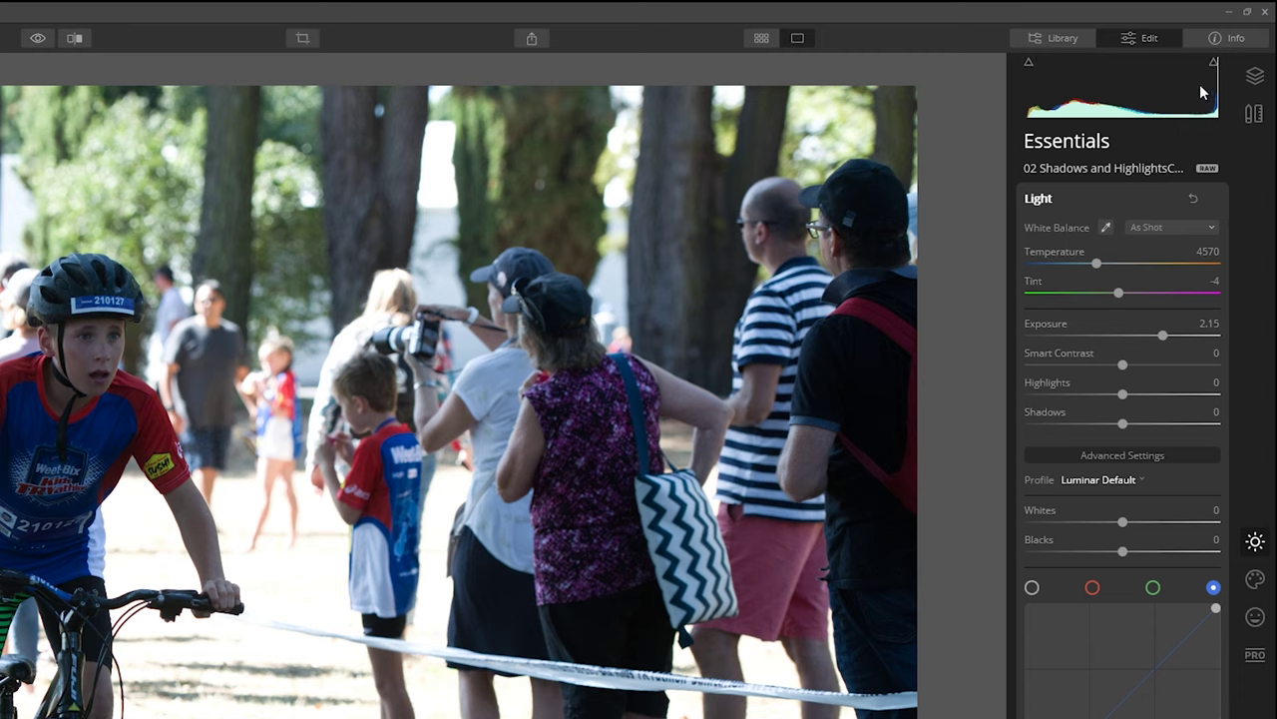
pyautogui.moveTo(1164, 334); pyautogui.dragTo(1217, 337)
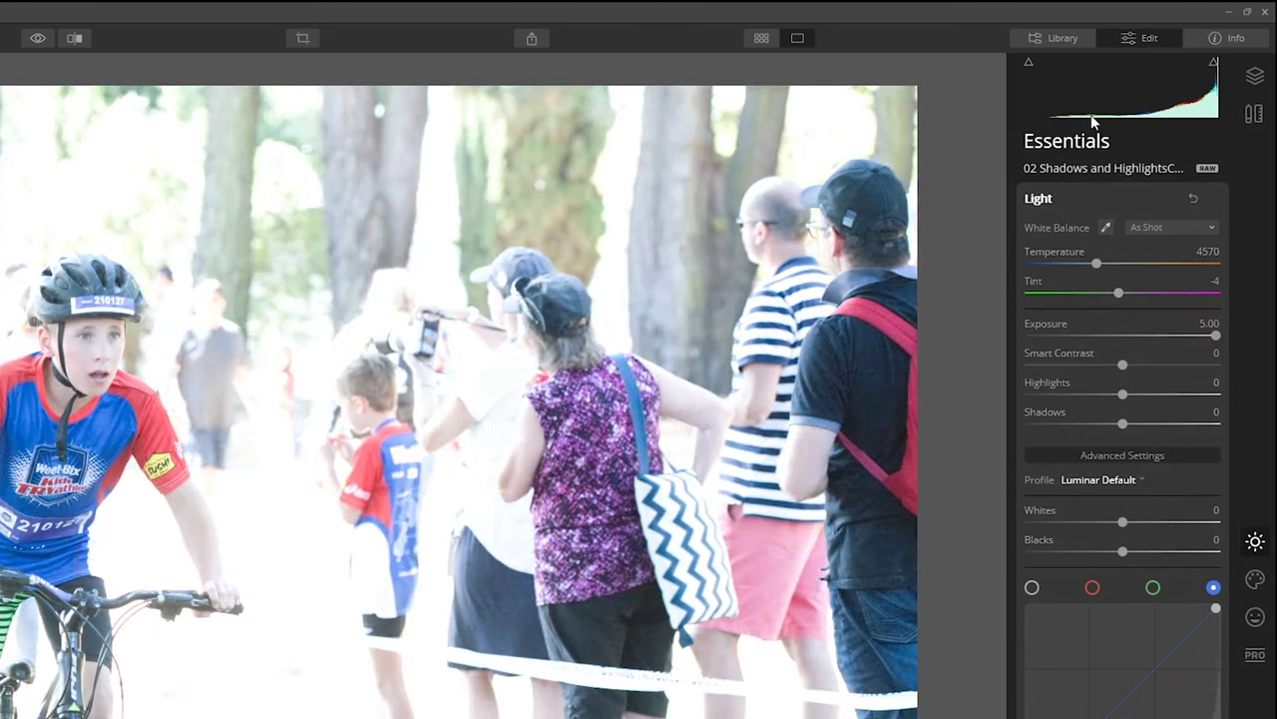
pyautogui.moveTo(1190, 116)
pyautogui.moveTo(1128, 335); pyautogui.dragTo(1021, 353)
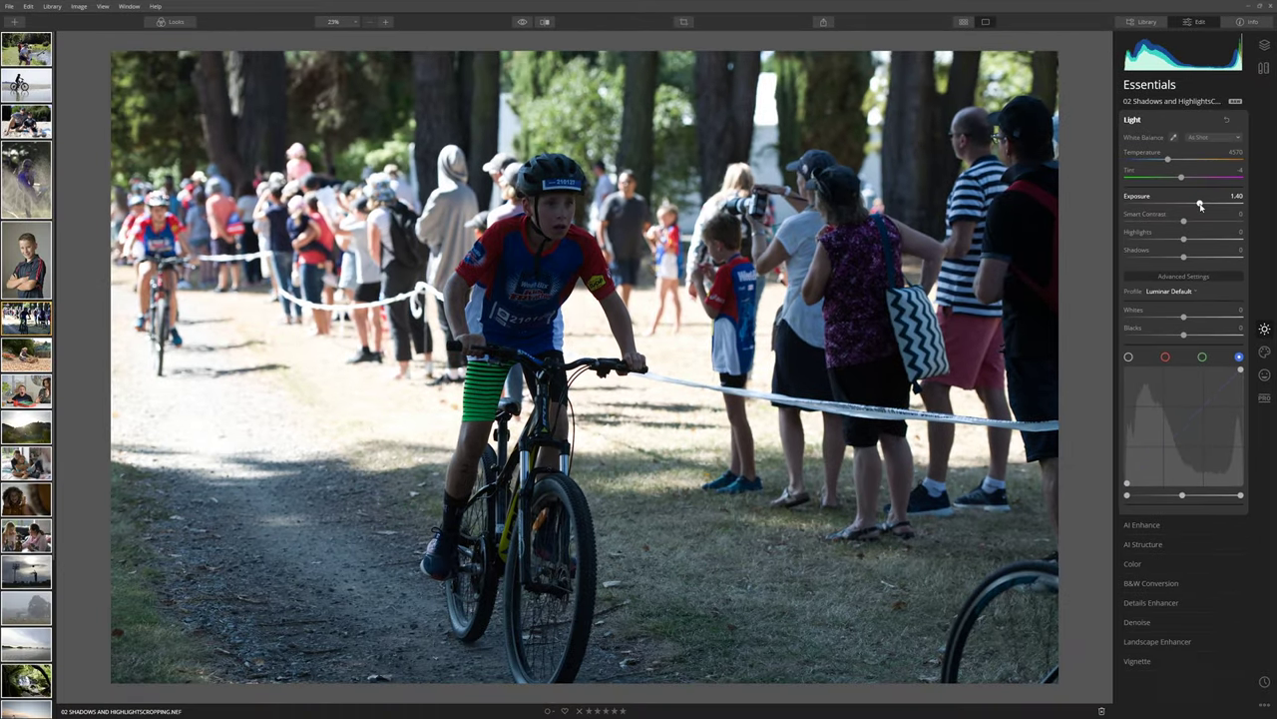
# Raise Exposure to about 2.63, then bring it back down to 1.27
pyautogui.moveTo(1182, 250); pyautogui.dragTo(1189, 251)
pyautogui.moveTo(1209, 207); pyautogui.dragTo(1216, 209)
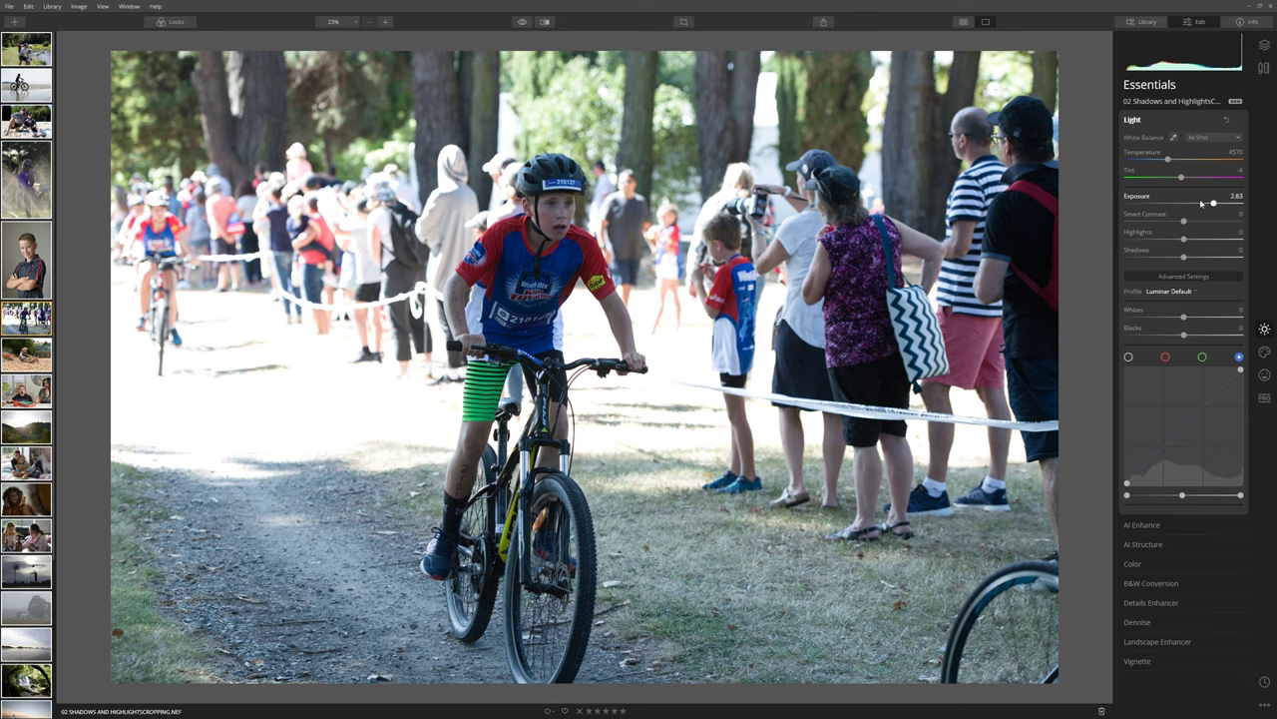
pyautogui.moveTo(1214, 206); pyautogui.dragTo(1198, 204)
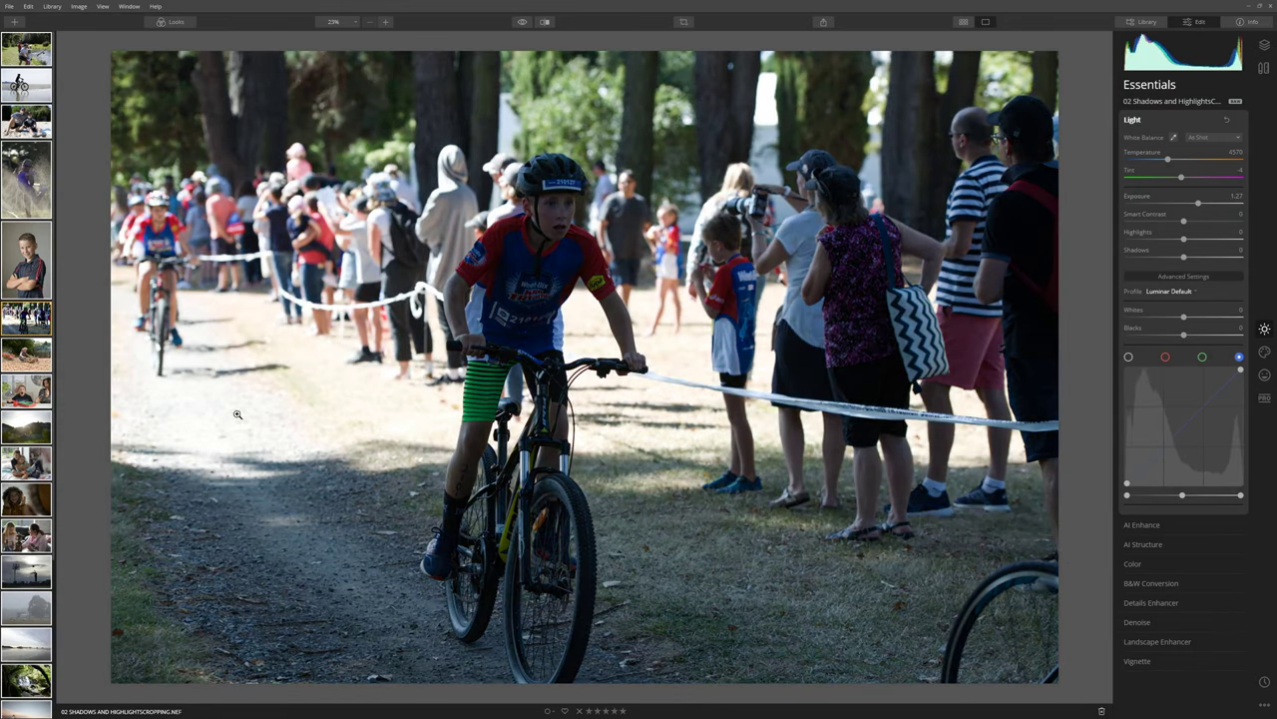
# Pull Highlights down to -100 and adjust Shadows, leaving them at 53
pyautogui.moveTo(1184, 239); pyautogui.dragTo(1117, 250)
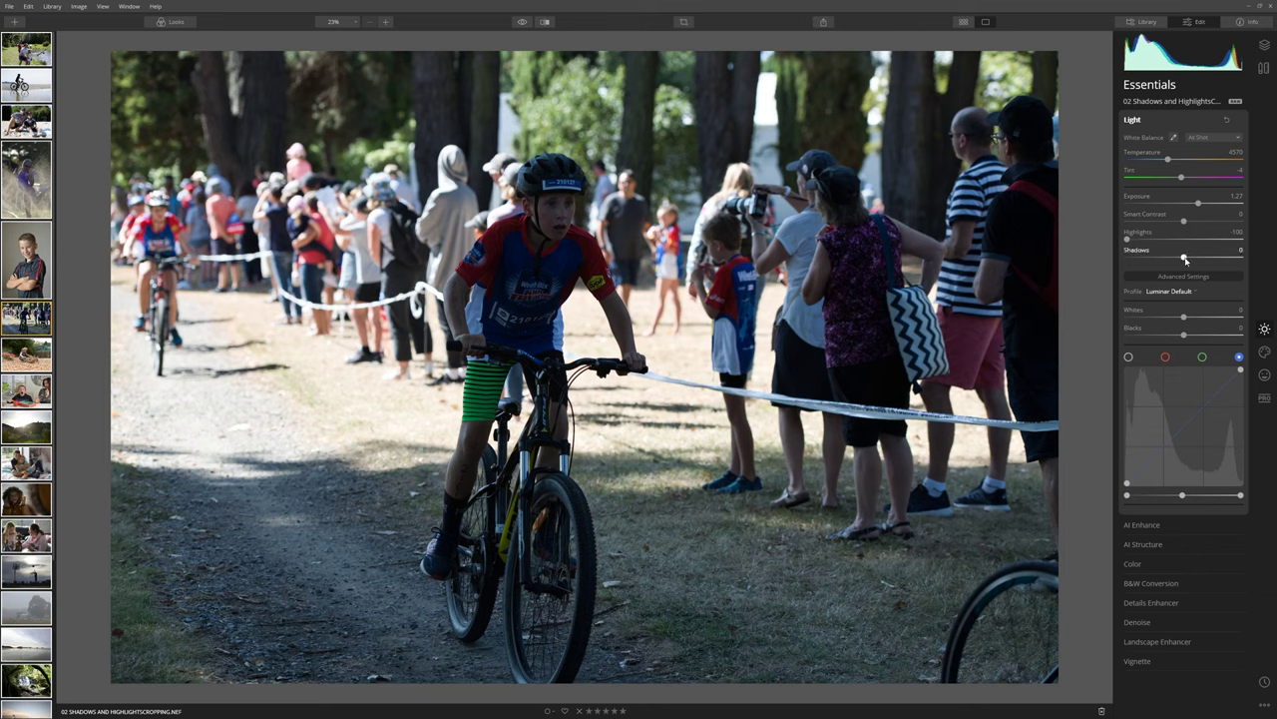
pyautogui.moveTo(1185, 258); pyautogui.dragTo(1209, 269)
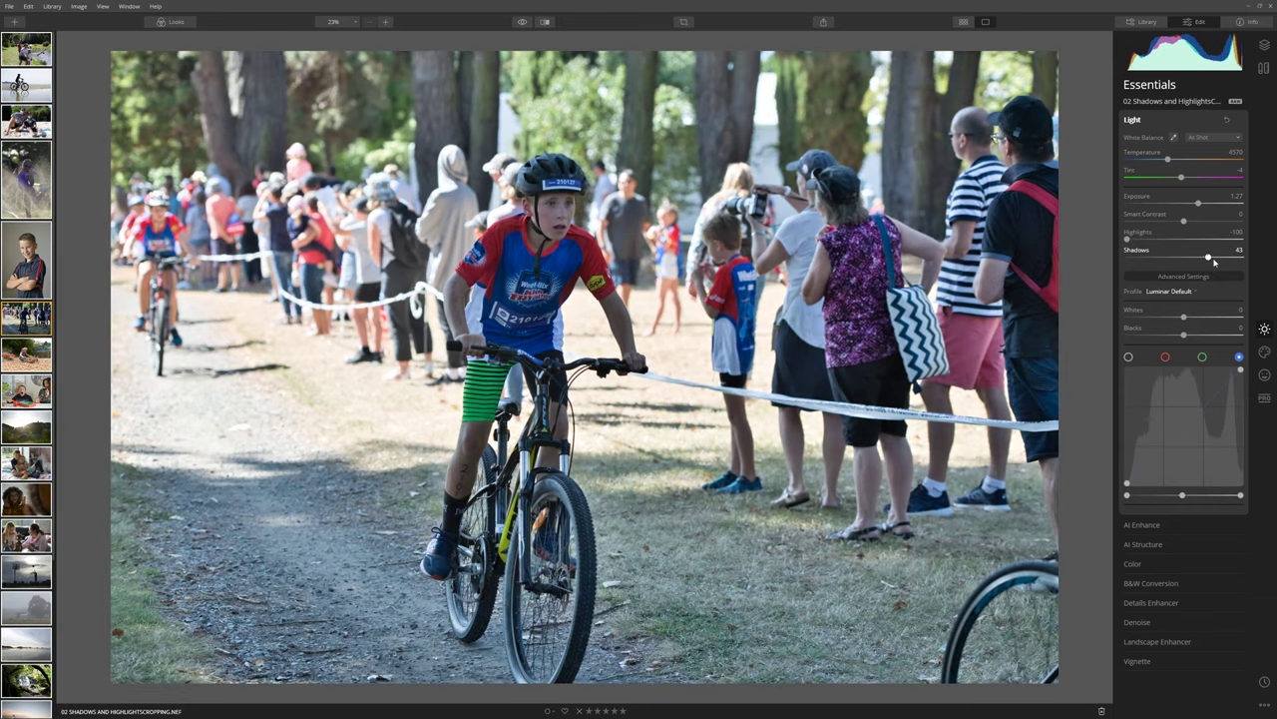
pyautogui.moveTo(1208, 259)
pyautogui.mouseDown()
pyautogui.moveTo(1178, 258)
pyautogui.moveTo(1242, 271)
pyautogui.moveTo(1197, 259)
pyautogui.moveTo(1213, 265)
pyautogui.mouseUp()
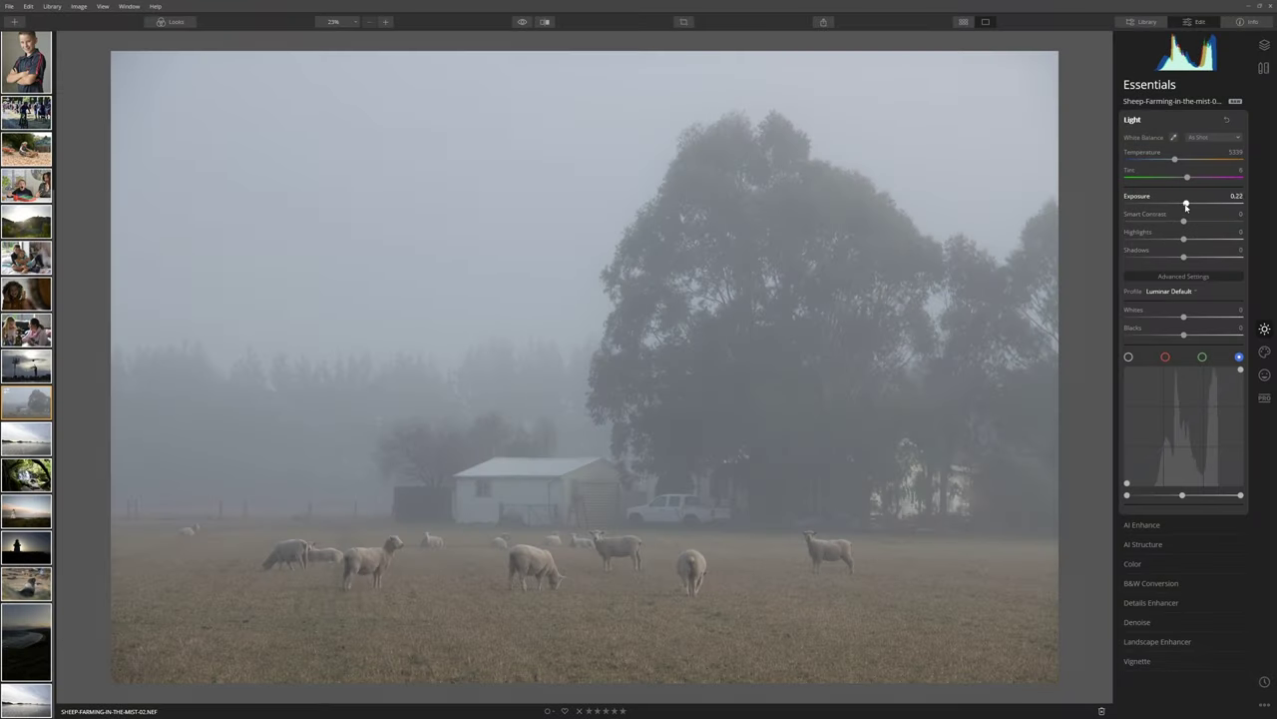
# Set Exposure 0.35 and Highlights -27, then toggle Smart Contrast off and on, ending at 100
pyautogui.moveTo(1186, 206); pyautogui.dragTo(1188, 207)
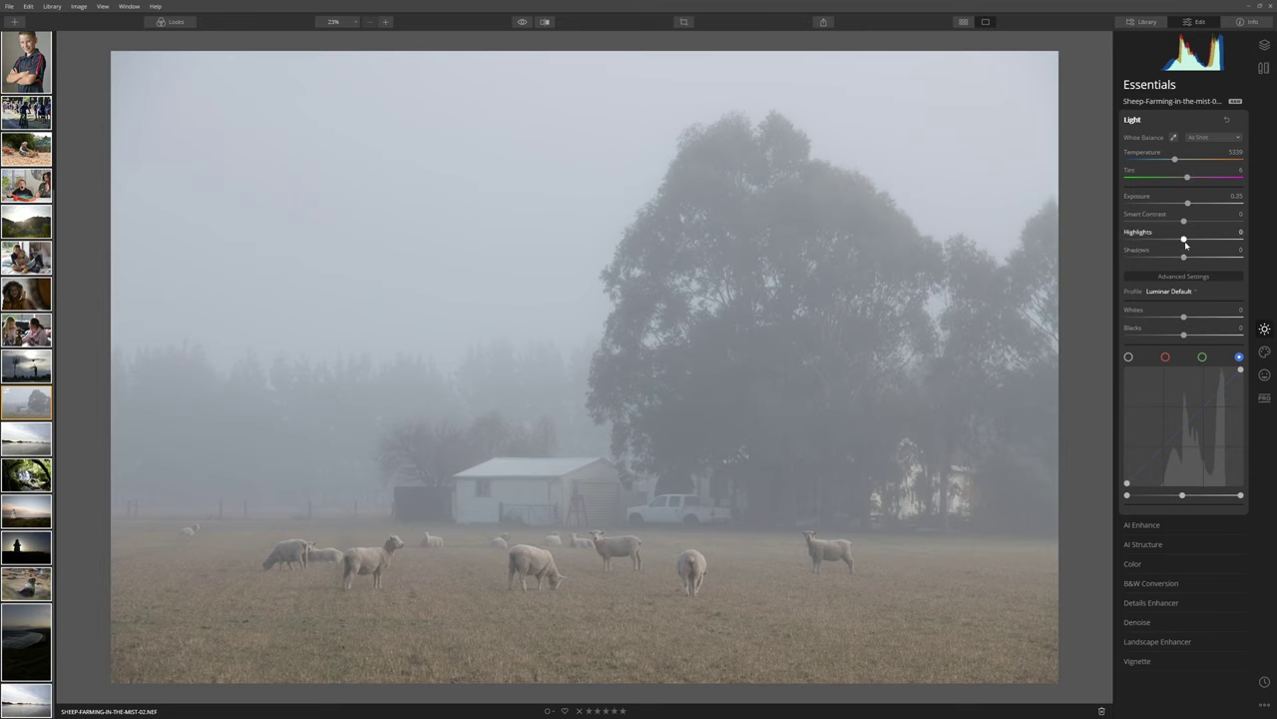
pyautogui.moveTo(1184, 240); pyautogui.dragTo(1156, 247)
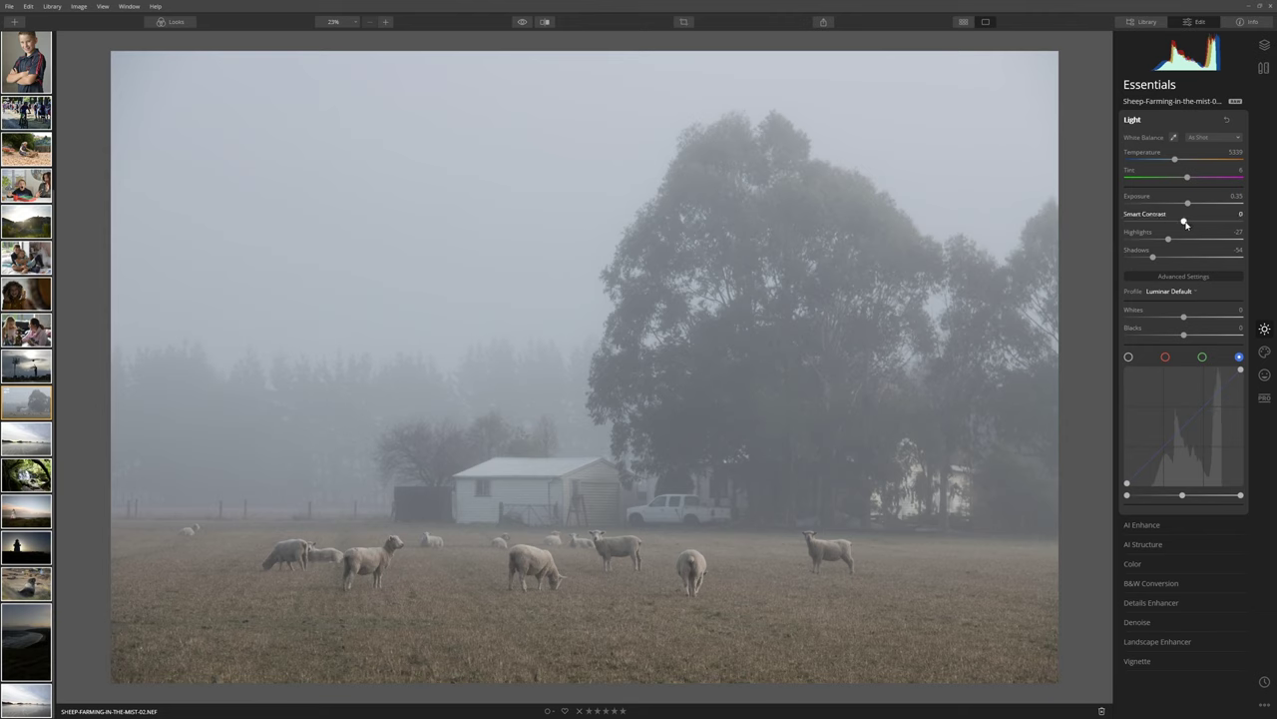
pyautogui.moveTo(1185, 224); pyautogui.dragTo(1250, 223)
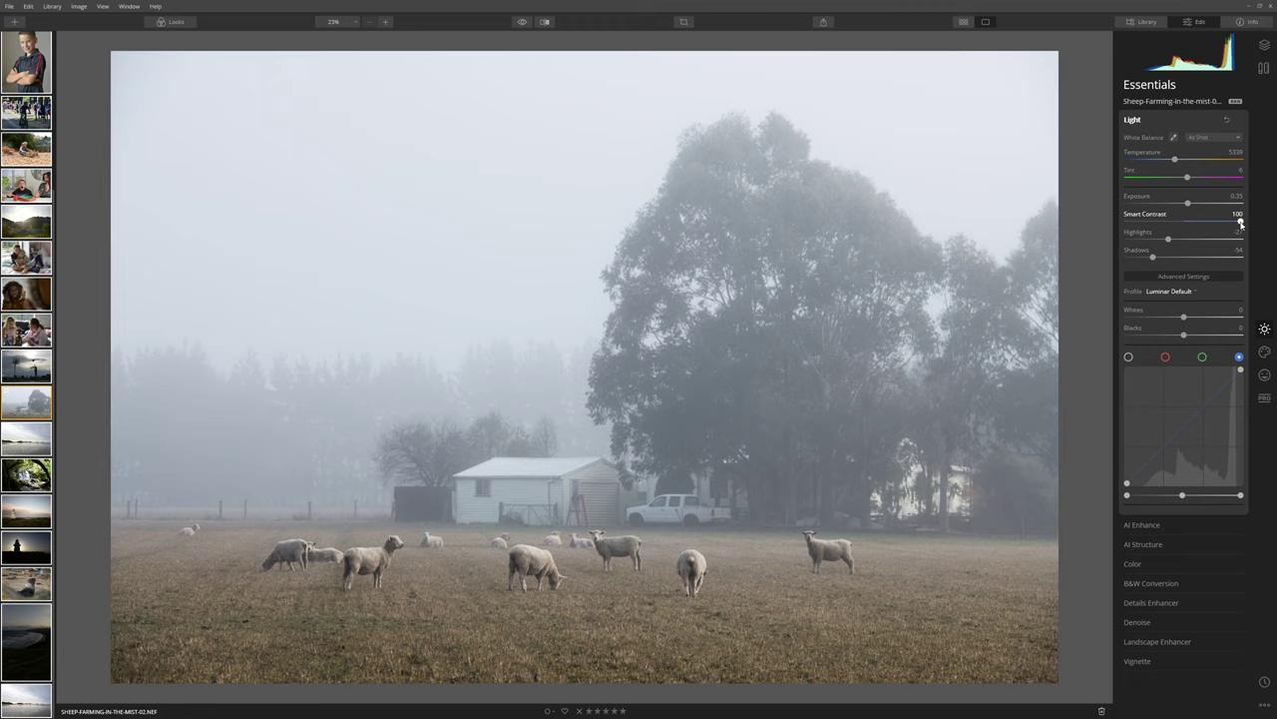
pyautogui.moveTo(1242, 221); pyautogui.dragTo(1185, 222)
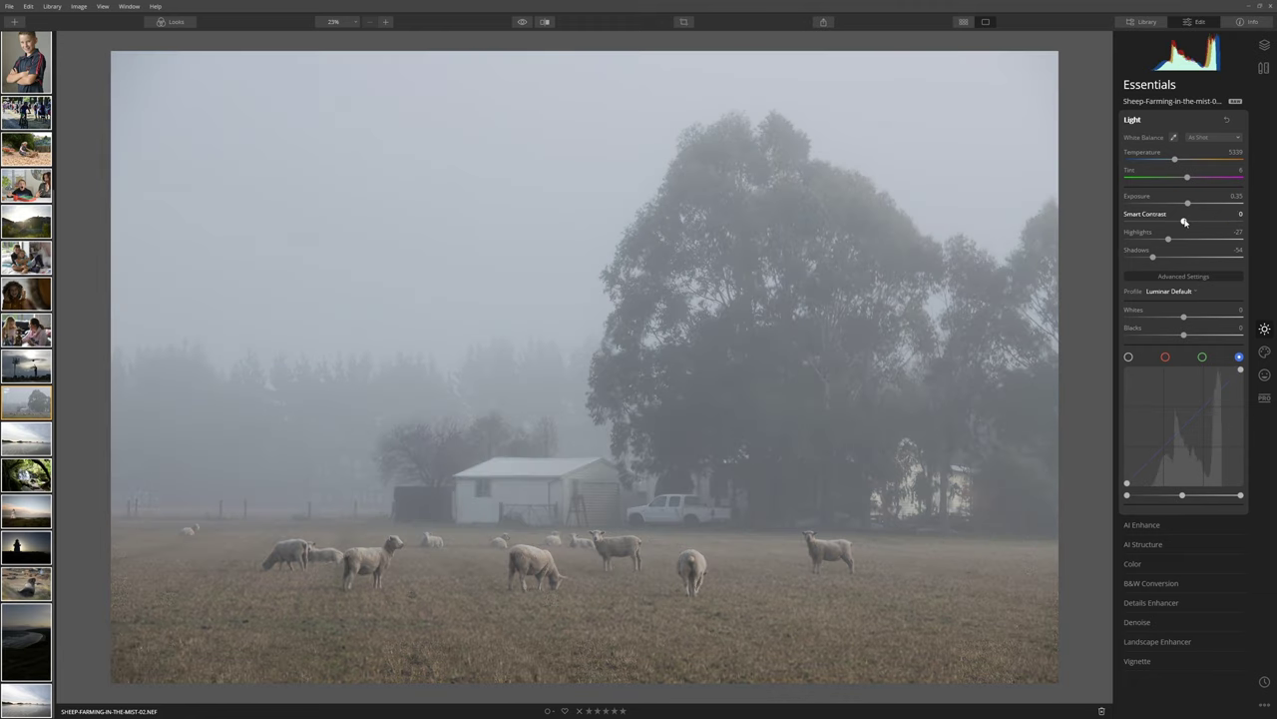
pyautogui.moveTo(1184, 221); pyautogui.dragTo(1260, 238)
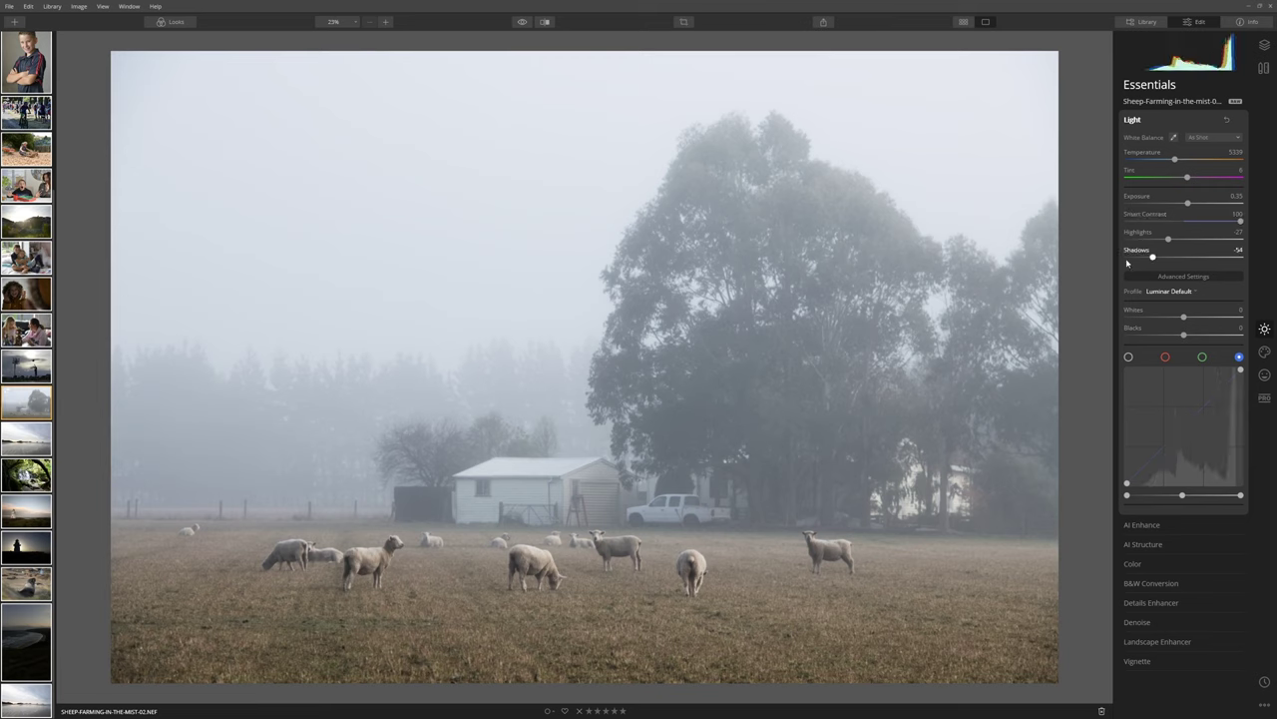
pyautogui.doubleClick(1240, 222)
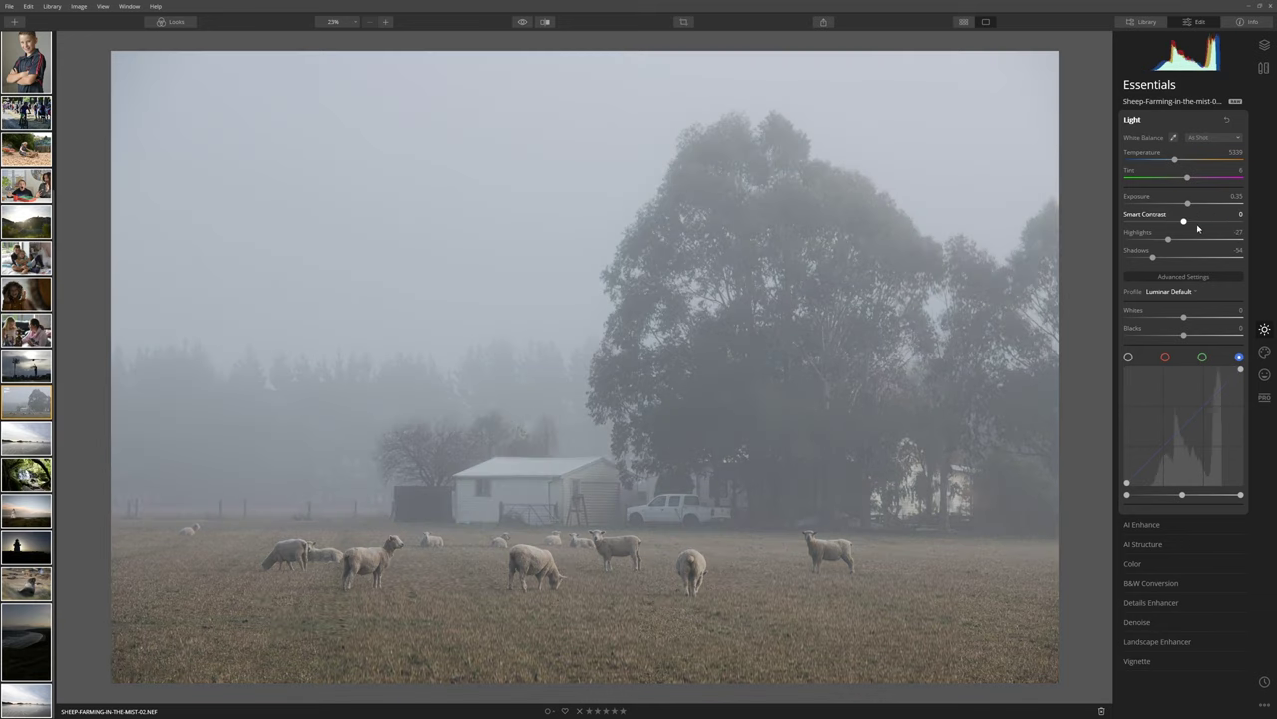
pyautogui.moveTo(1186, 226); pyautogui.dragTo(1243, 234)
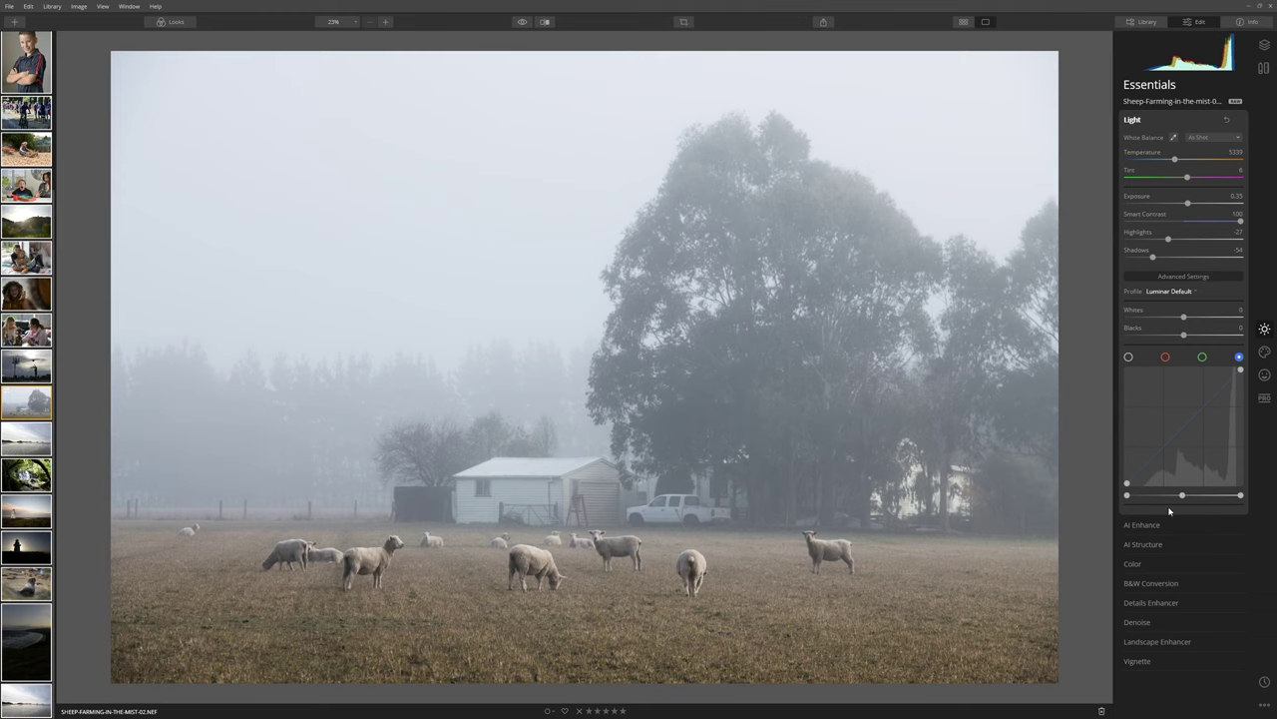
# Apply AI Structure, inspect detail at 100% zoom, then reset and set Amount to 62
pyautogui.click(1147, 544)
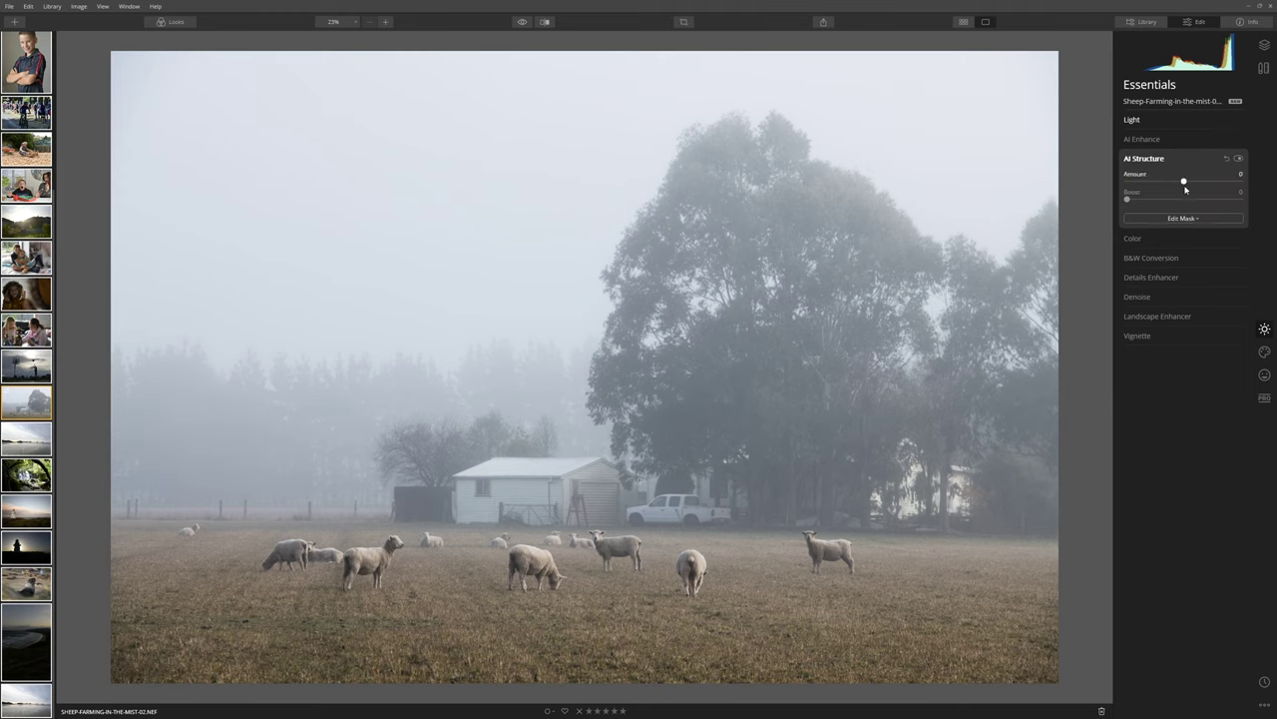
pyautogui.moveTo(1184, 183); pyautogui.dragTo(1212, 182)
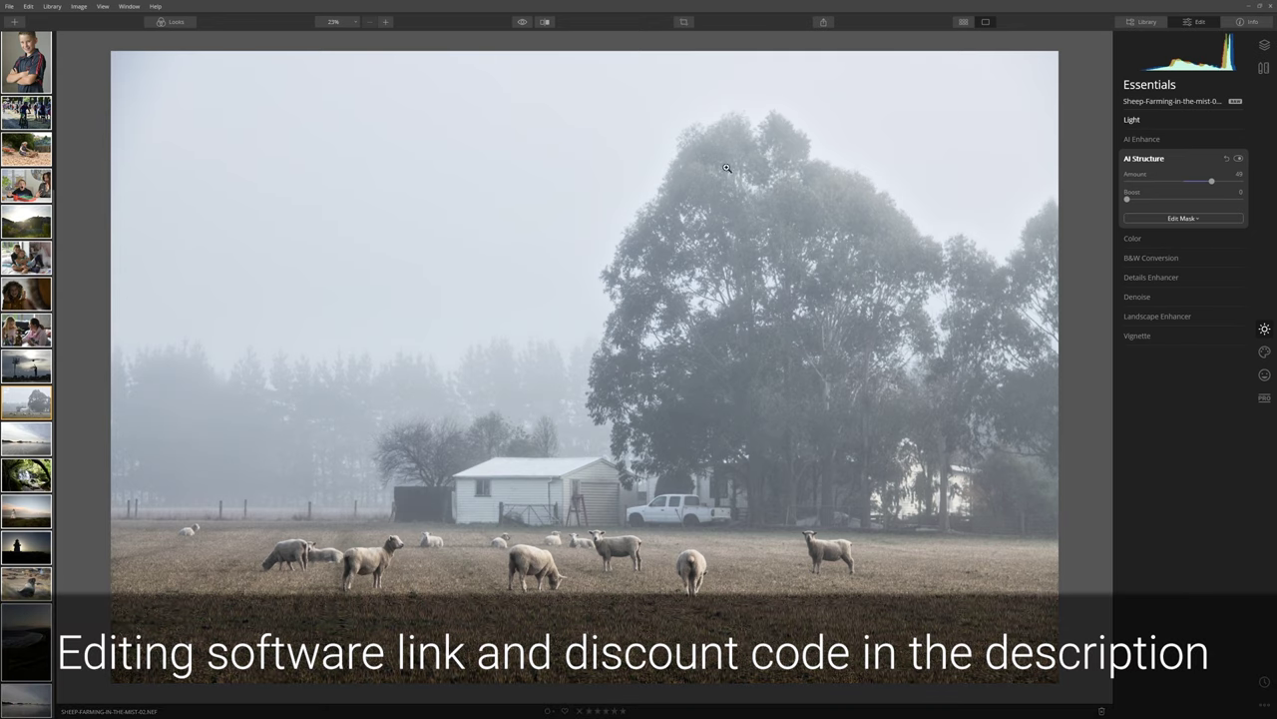
pyautogui.click(613, 564)
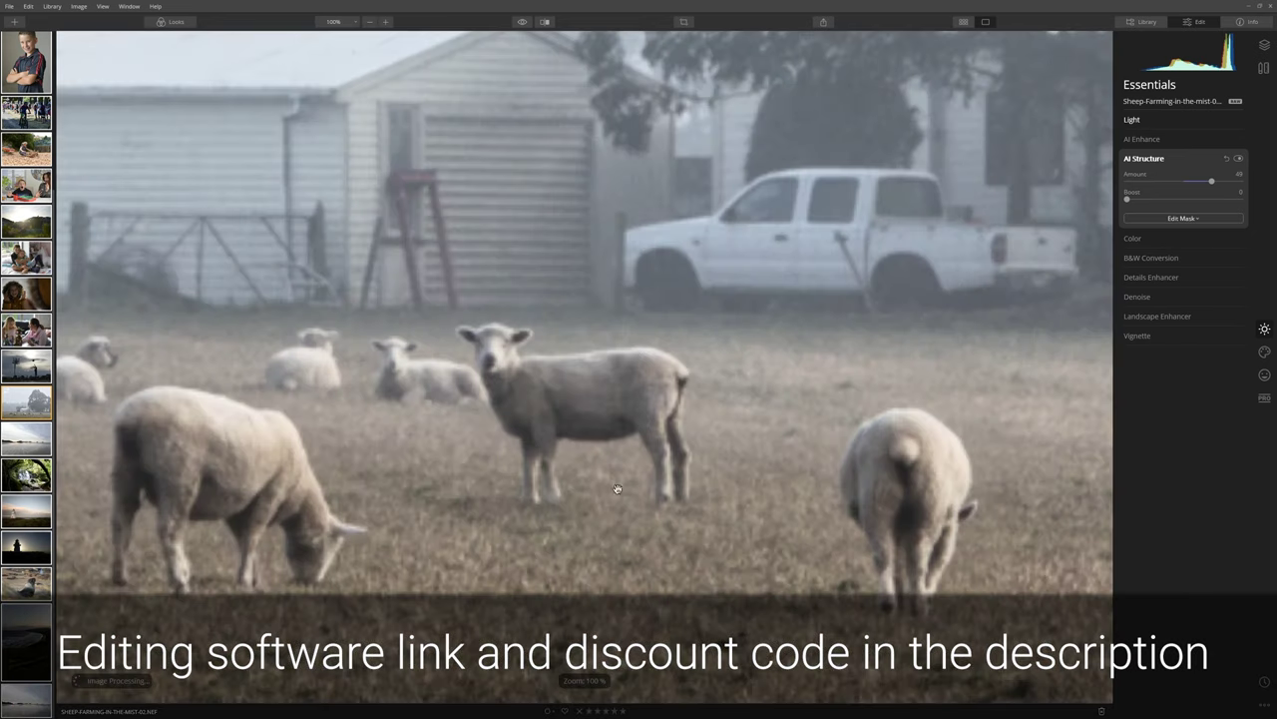
pyautogui.moveTo(298, 471); pyautogui.dragTo(786, 357)
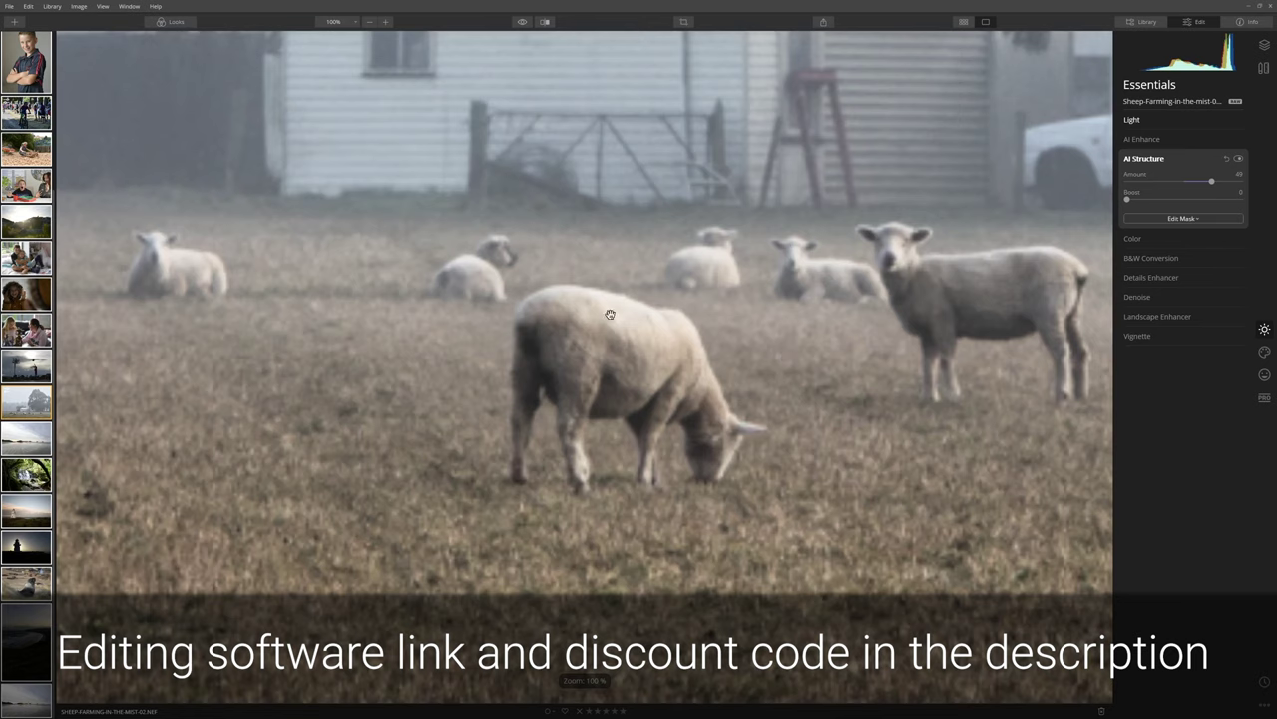
pyautogui.moveTo(1212, 182); pyautogui.dragTo(1240, 189)
pyautogui.doubleClick(1239, 183)
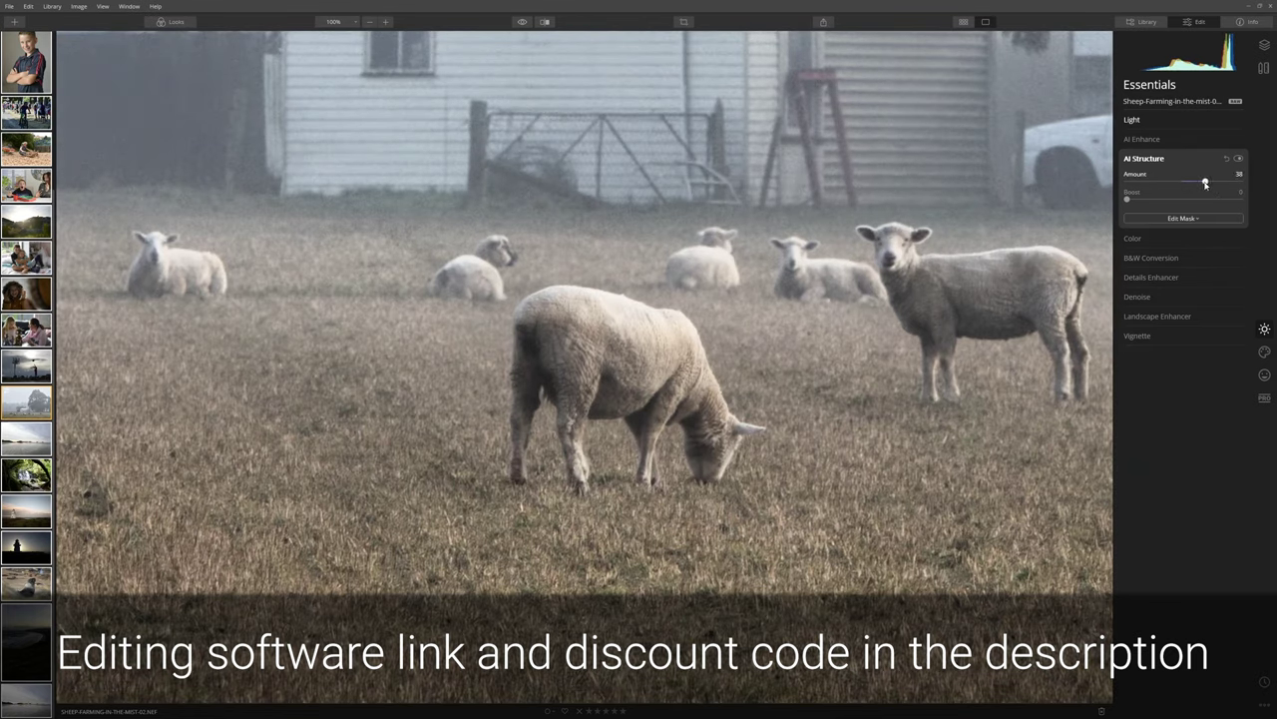
pyautogui.hotkey('ctrl', '0')
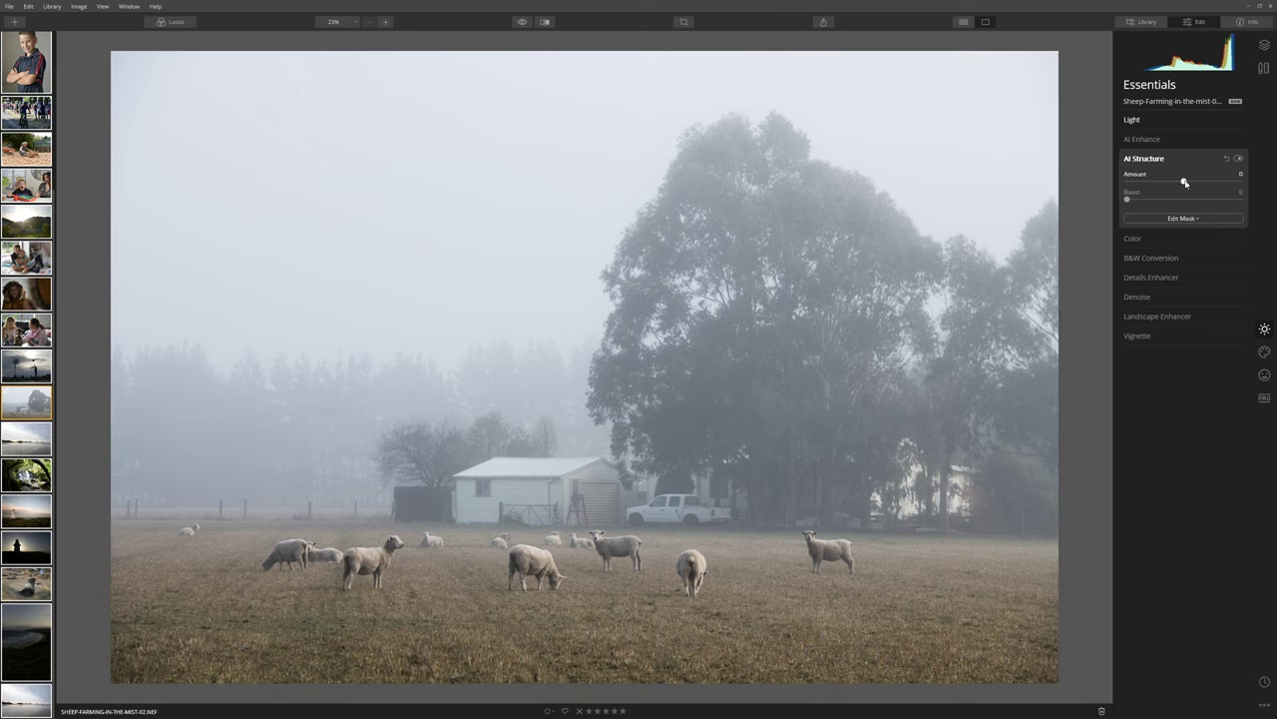
pyautogui.moveTo(1185, 183); pyautogui.dragTo(1219, 183)
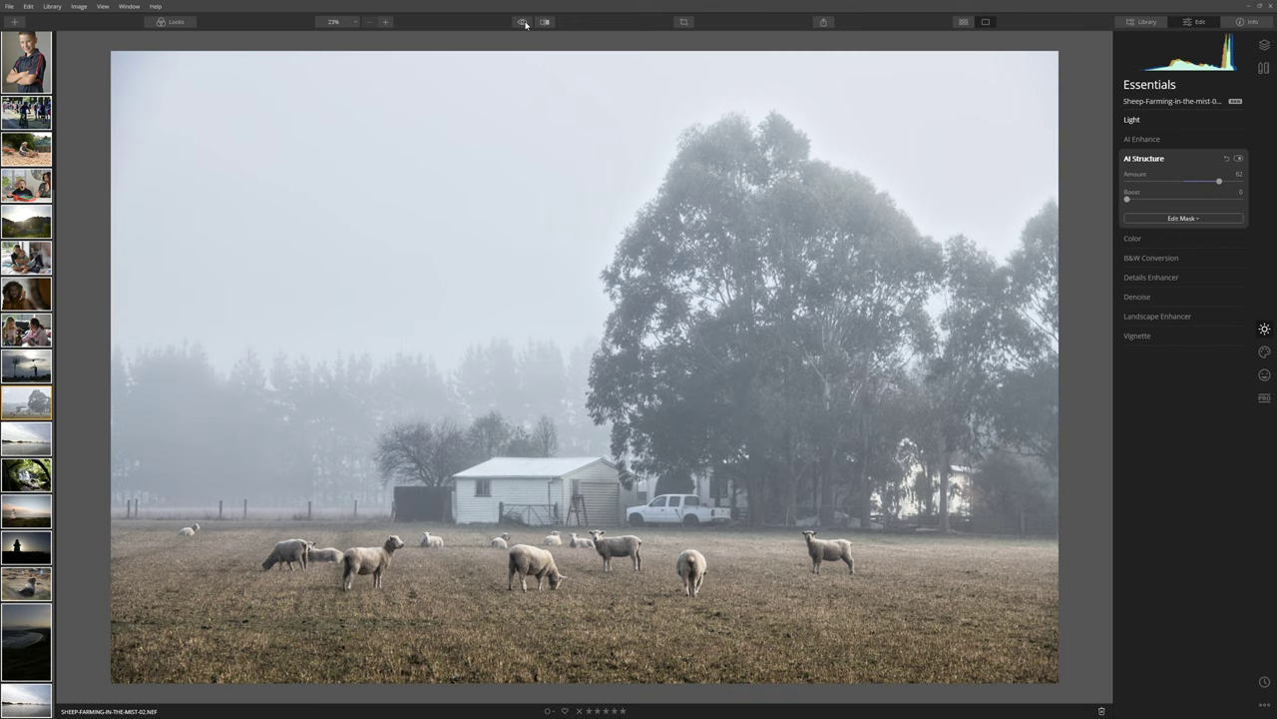
# Compare the edited sheep photo with the original, including a before/after split view
pyautogui.click(524, 22)
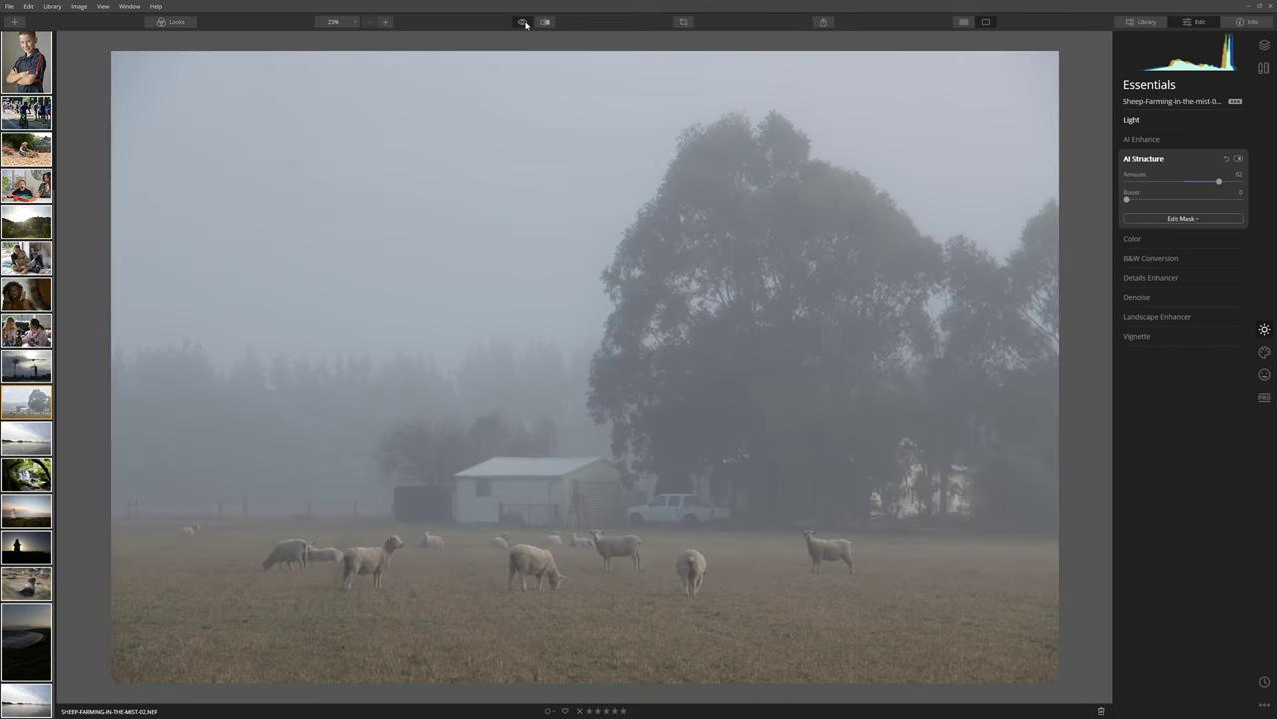
pyautogui.click(526, 23)
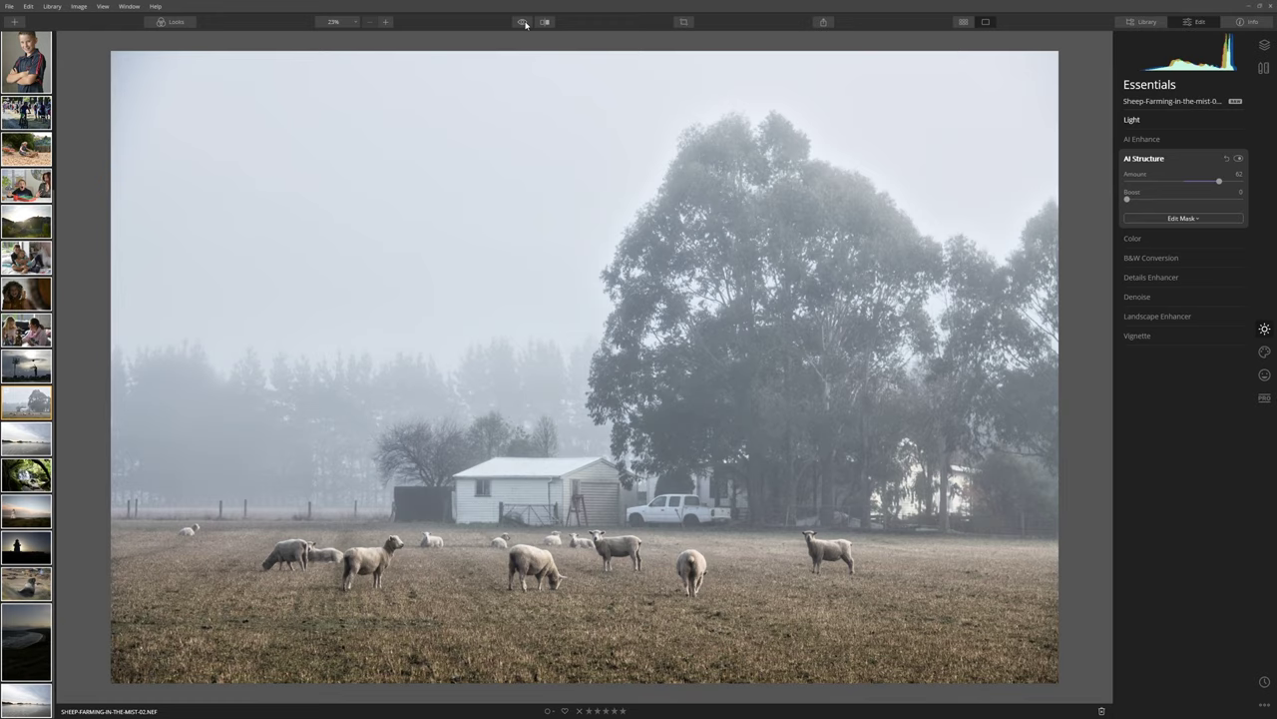
pyautogui.click(524, 22)
pyautogui.click(524, 21)
pyautogui.click(545, 22)
pyautogui.moveTo(649, 107); pyautogui.dragTo(379, 193)
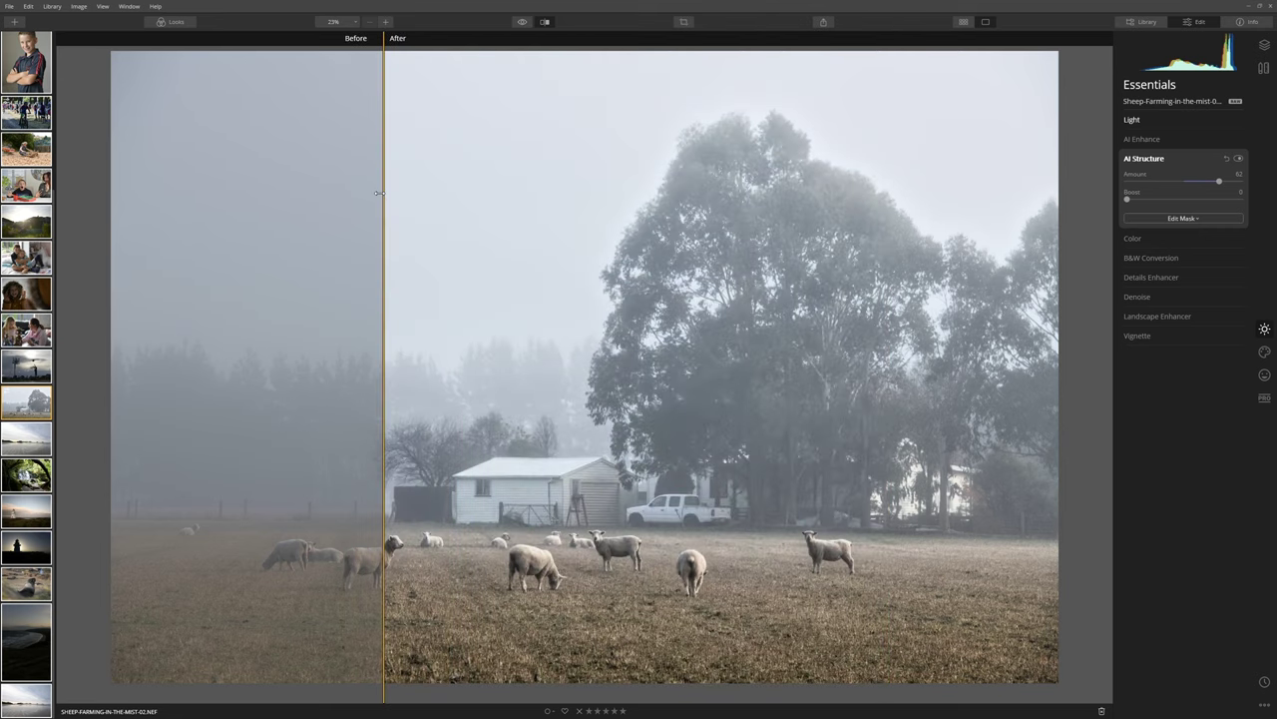
# Expand the Light adjustments for the boy portrait
pyautogui.click(1158, 121)
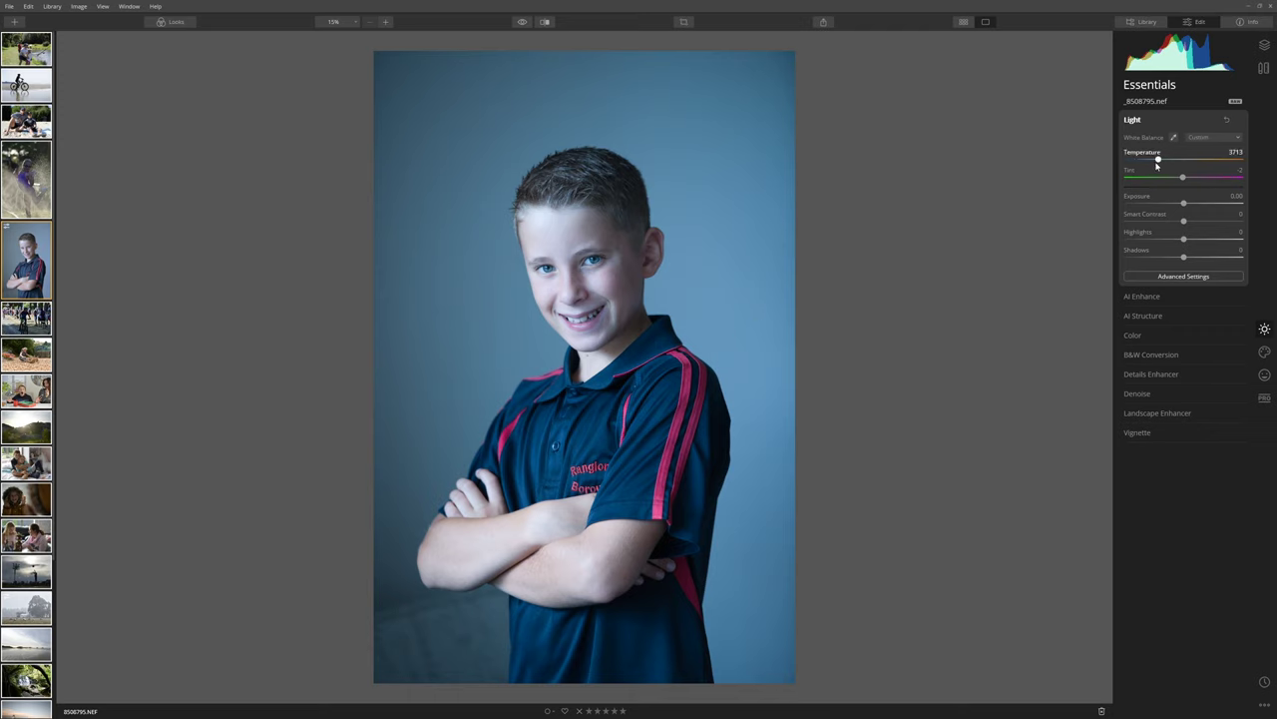
# Warm the boy portrait to Temperature 5777 by sampling a neutral grey with the eyedropper
pyautogui.moveTo(1159, 160)
pyautogui.mouseDown()
pyautogui.moveTo(1192, 161)
pyautogui.moveTo(1156, 160)
pyautogui.mouseUp()
pyautogui.click(1174, 138)
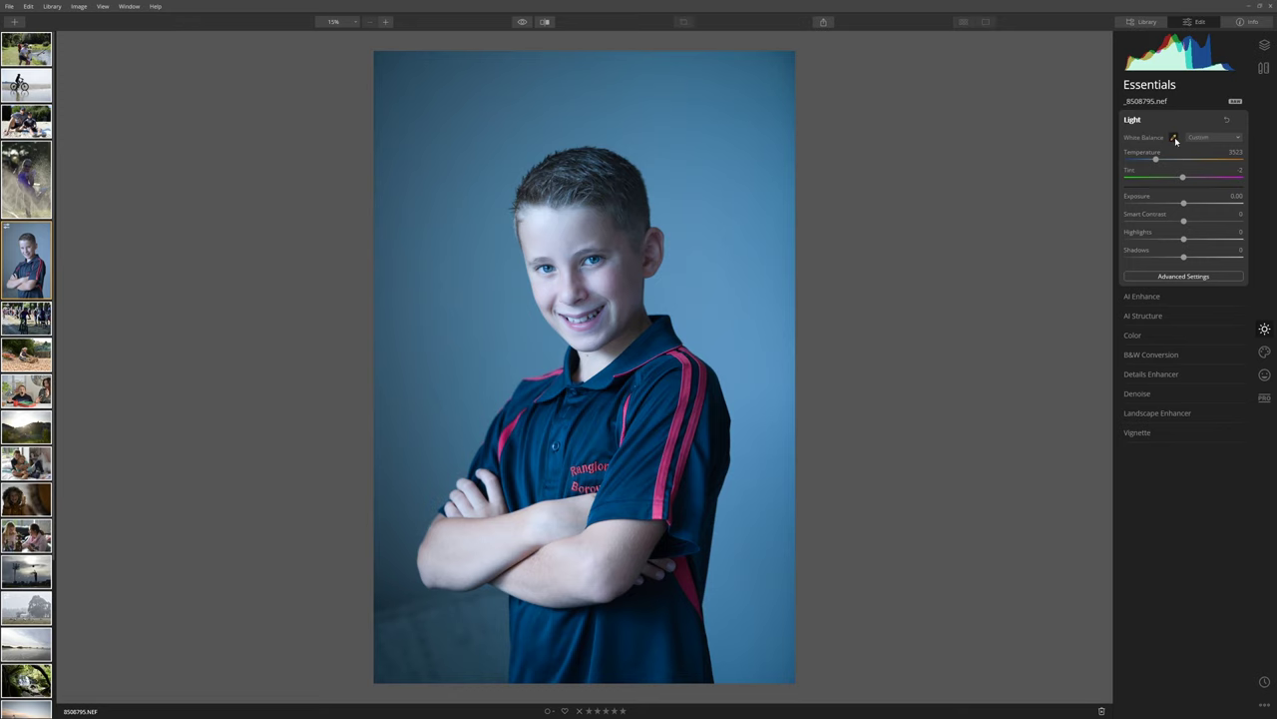
pyautogui.click(535, 339)
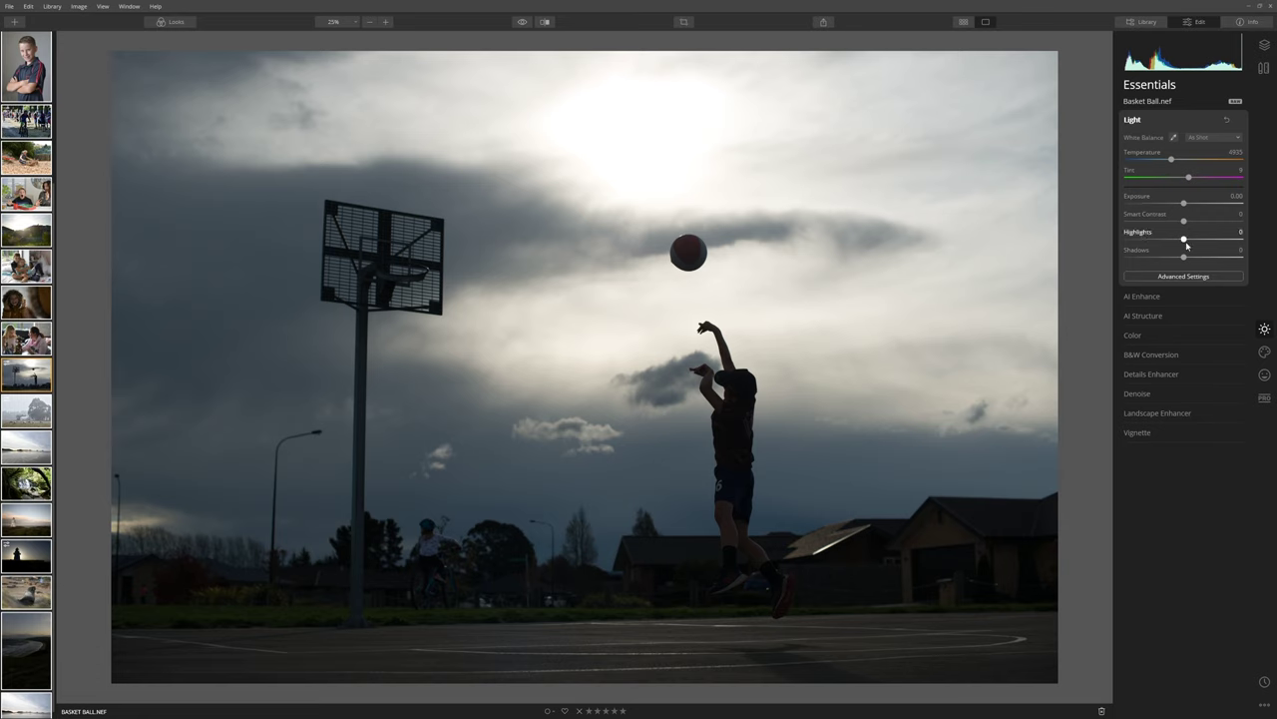
# Lower Highlights, lift Shadows to 48 and drop Exposure to -0.39 on the basketball photo
pyautogui.moveTo(1184, 239); pyautogui.dragTo(1210, 261)
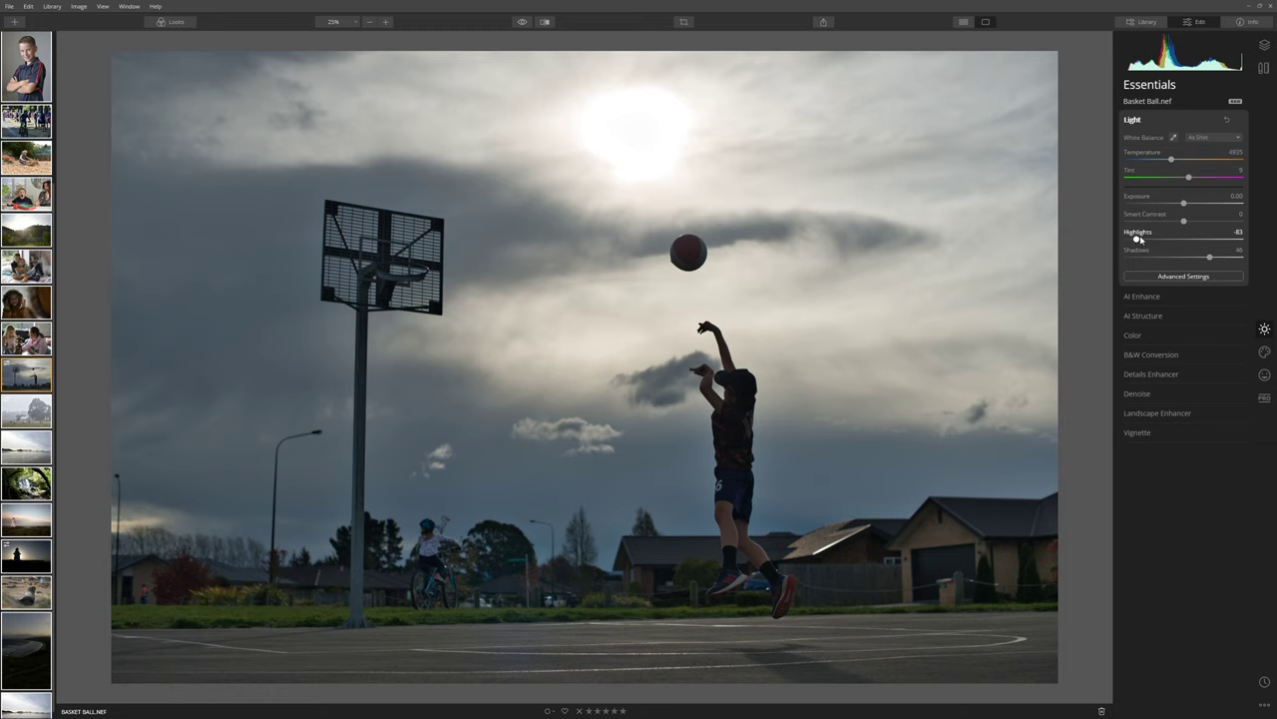
pyautogui.moveTo(1209, 256); pyautogui.dragTo(1212, 259)
pyautogui.moveTo(1186, 205); pyautogui.dragTo(1159, 251)
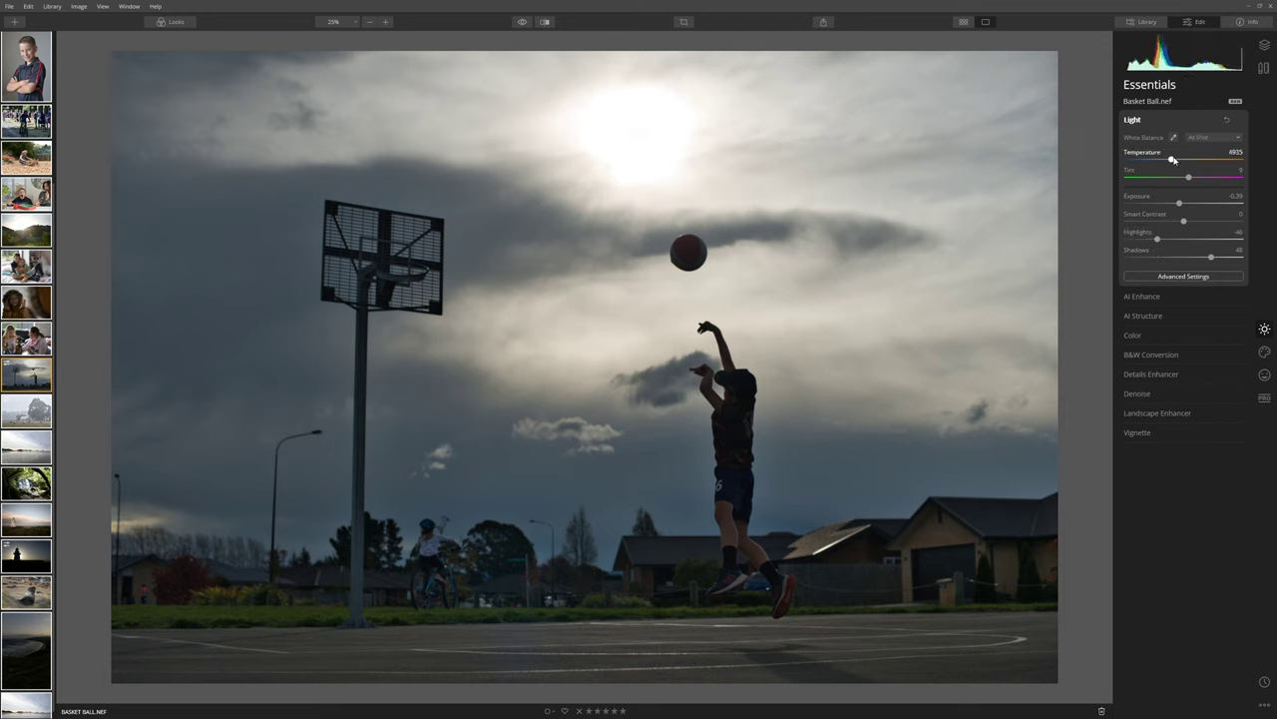
# Push Temperature far warmer and raise Tint to 14 for a golden sunset glow
pyautogui.moveTo(1173, 160); pyautogui.dragTo(1255, 174)
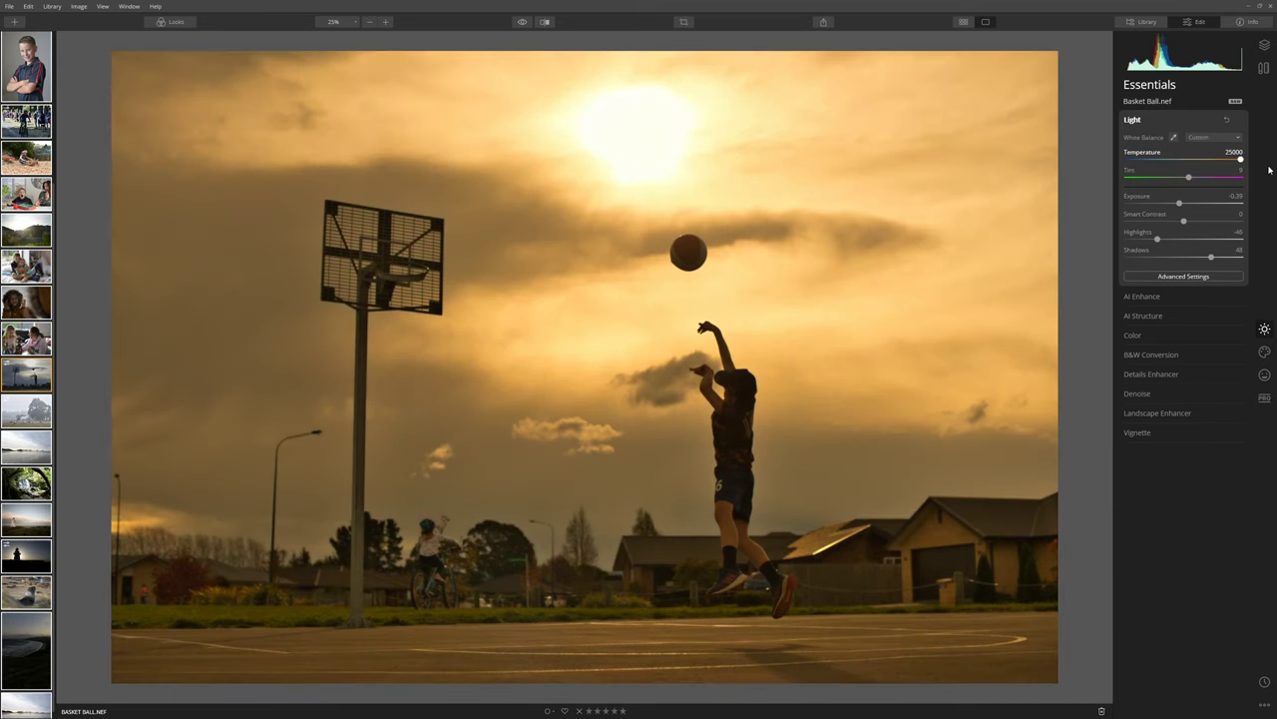
pyautogui.moveTo(1189, 178)
pyautogui.mouseDown()
pyautogui.moveTo(1230, 162)
pyautogui.moveTo(1198, 163)
pyautogui.moveTo(1189, 179)
pyautogui.mouseUp()
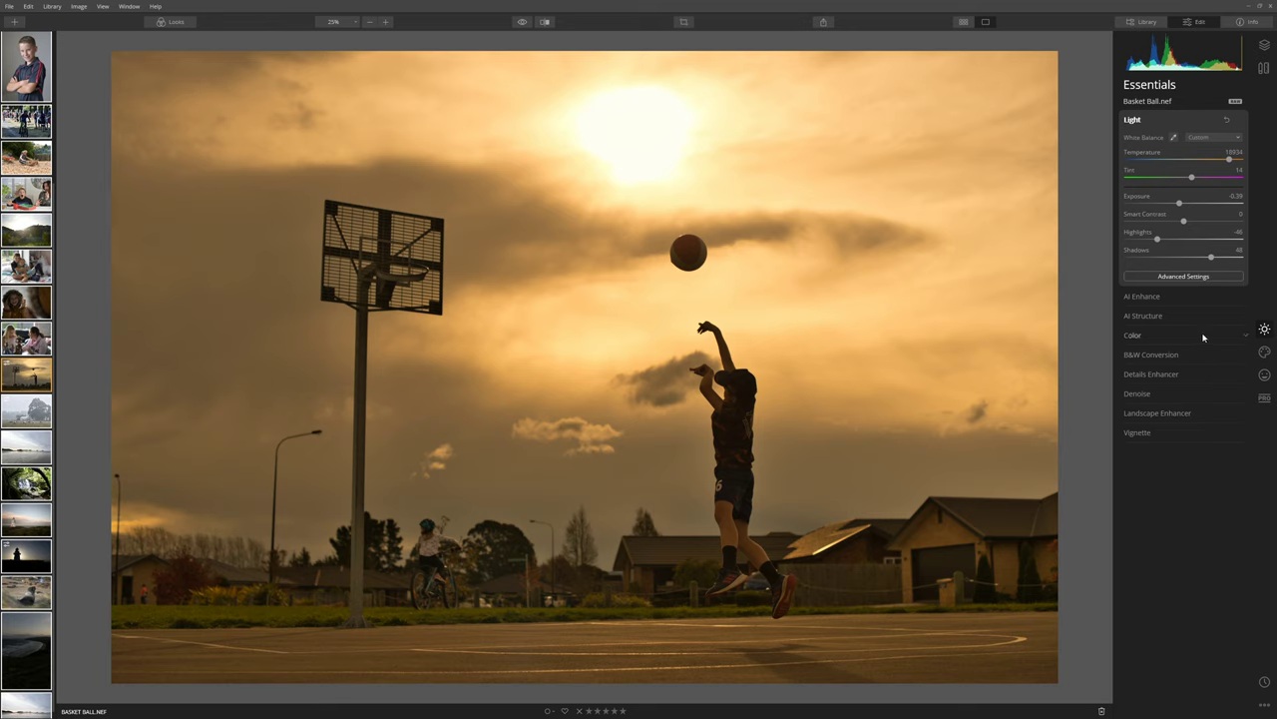
# Lower the basketball photo's Color Saturation to -24, toggling the panel's visibility to compare
pyautogui.click(1135, 336)
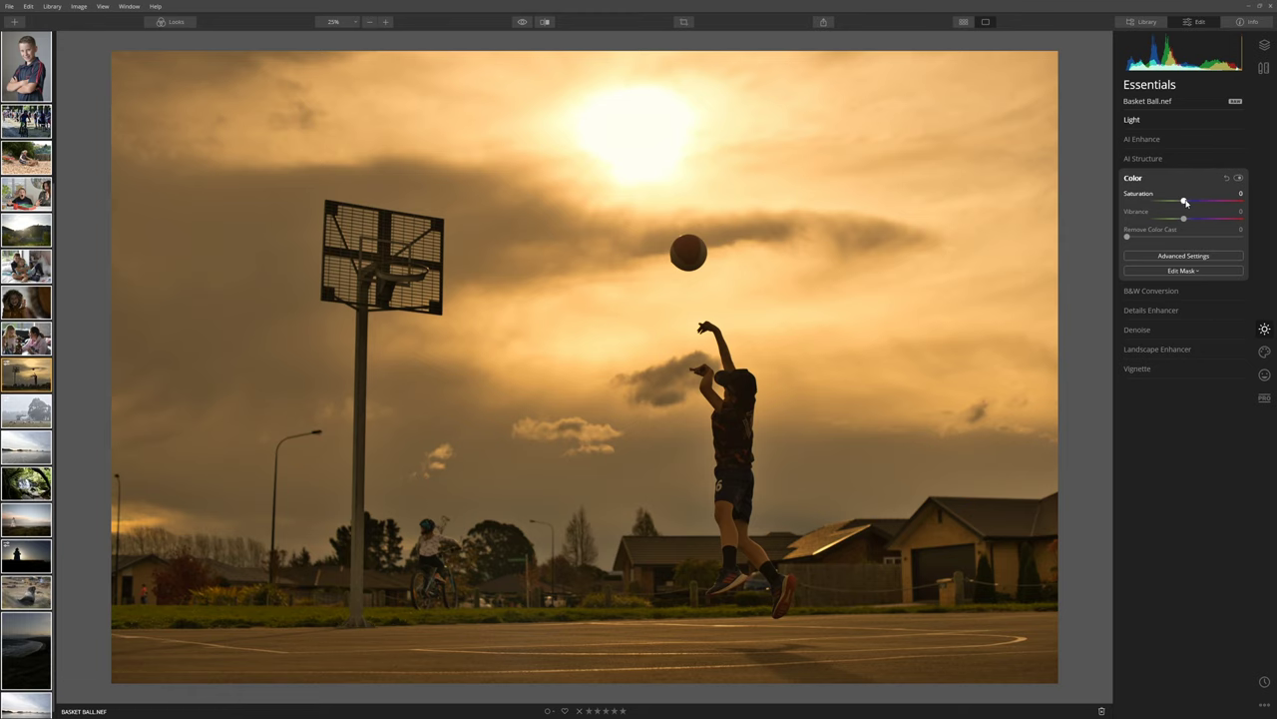
pyautogui.moveTo(1185, 202); pyautogui.dragTo(1171, 202)
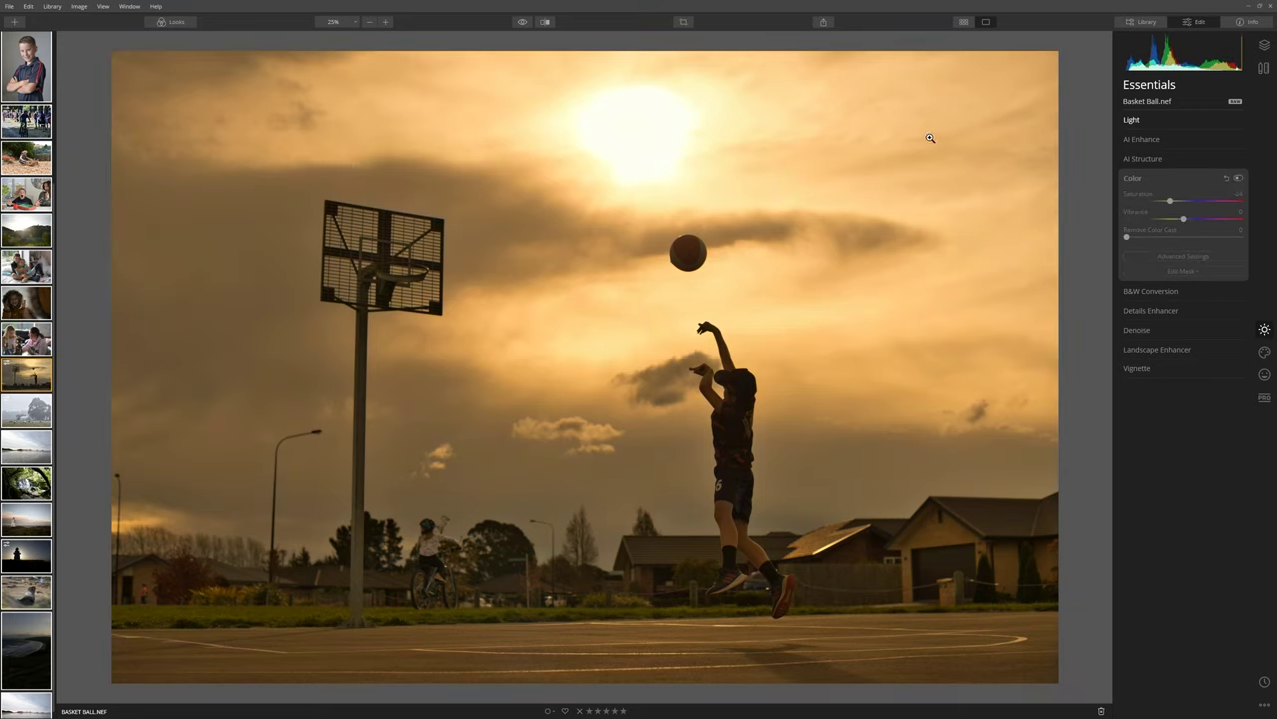
pyautogui.click(1240, 179)
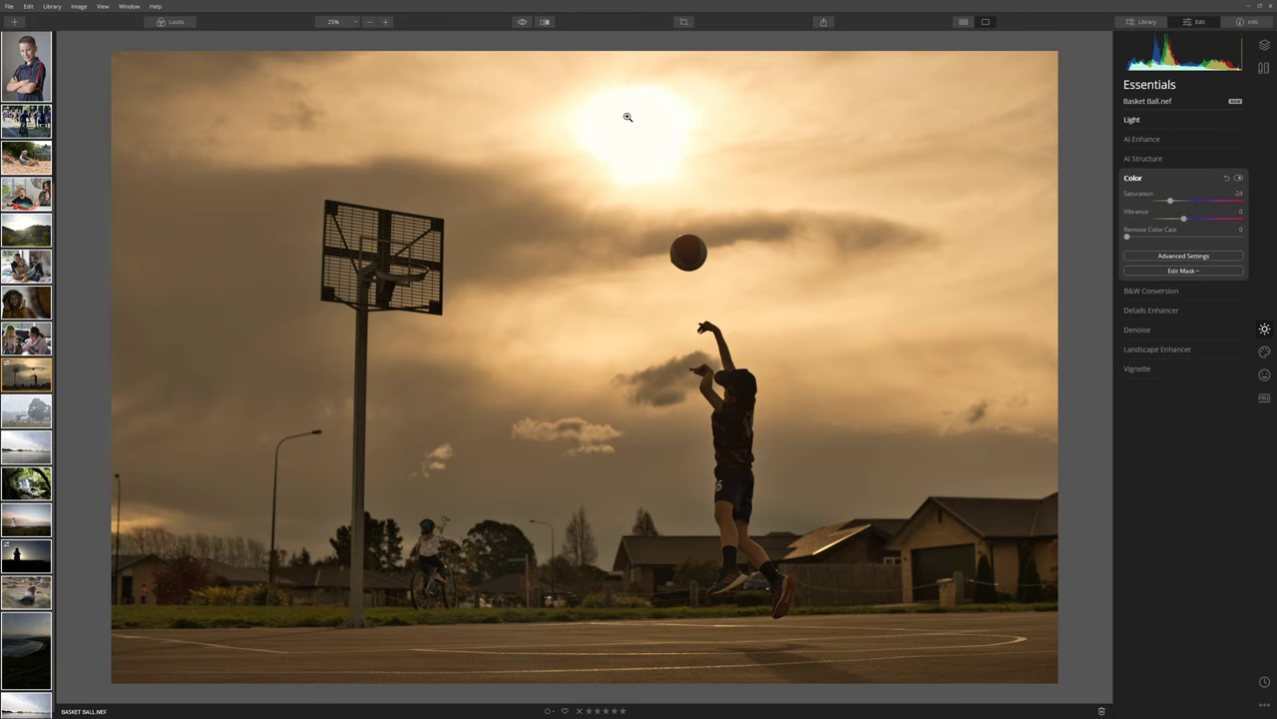
# Toggle the before/after view to compare the edited photo with the original
pyautogui.click(523, 22)
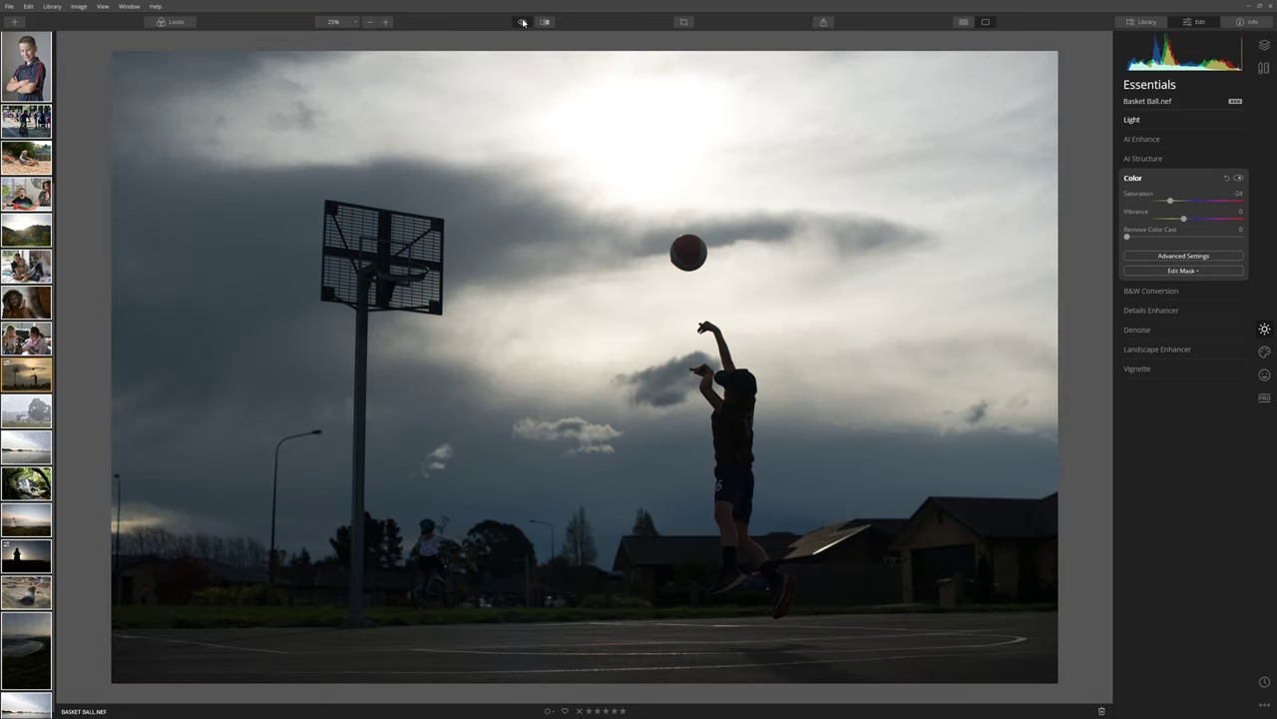
pyautogui.click(523, 22)
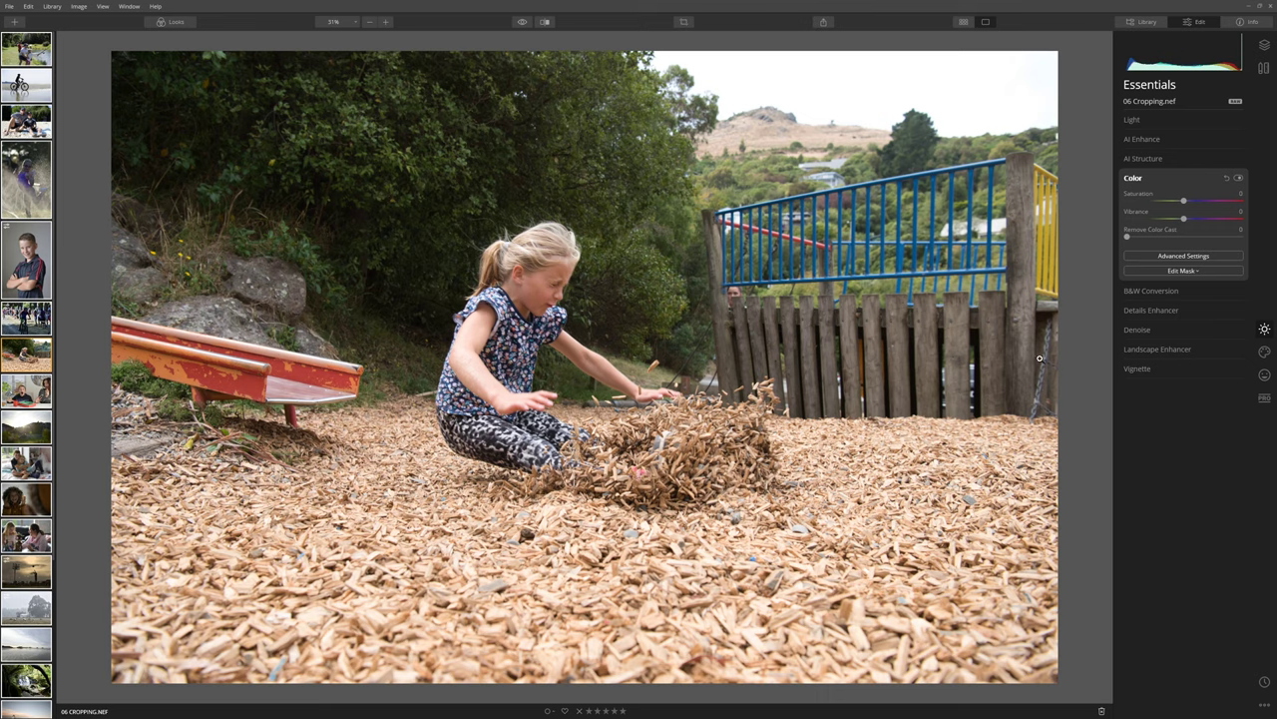
# Crop the playground photo tighter around the girl, pulling in the bottom-right corner
pyautogui.click(1264, 67)
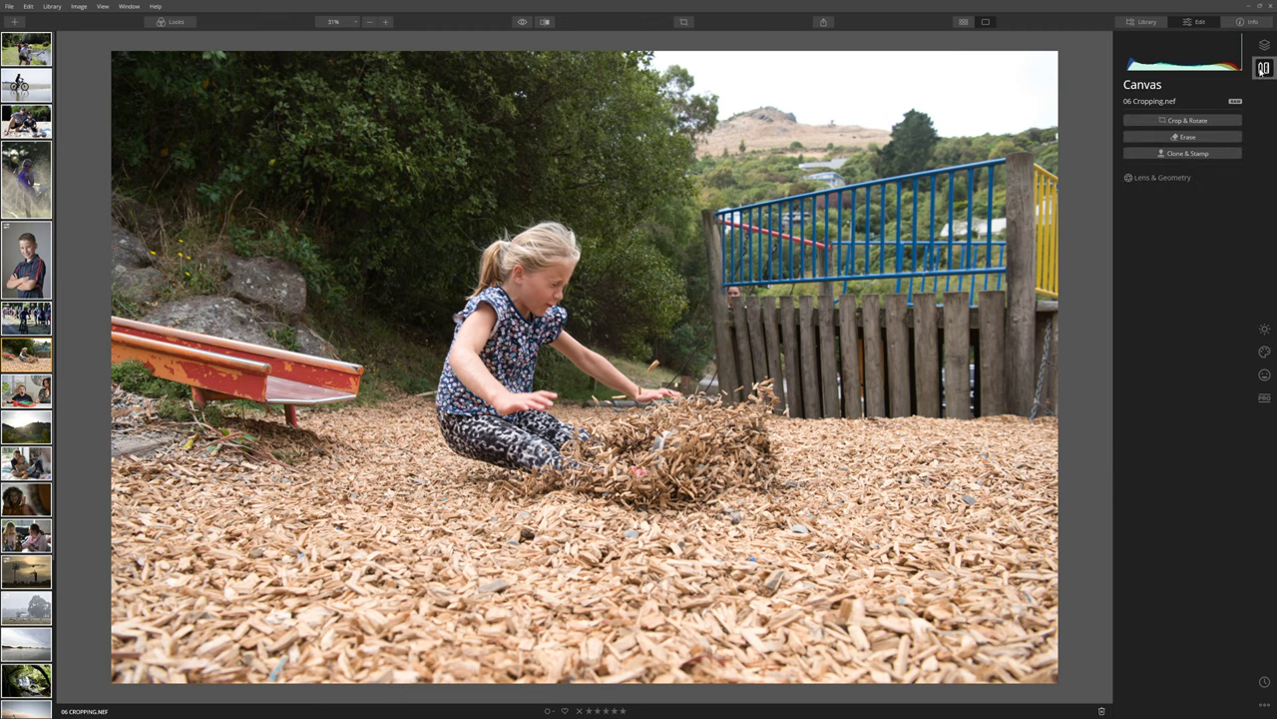
pyautogui.click(1188, 121)
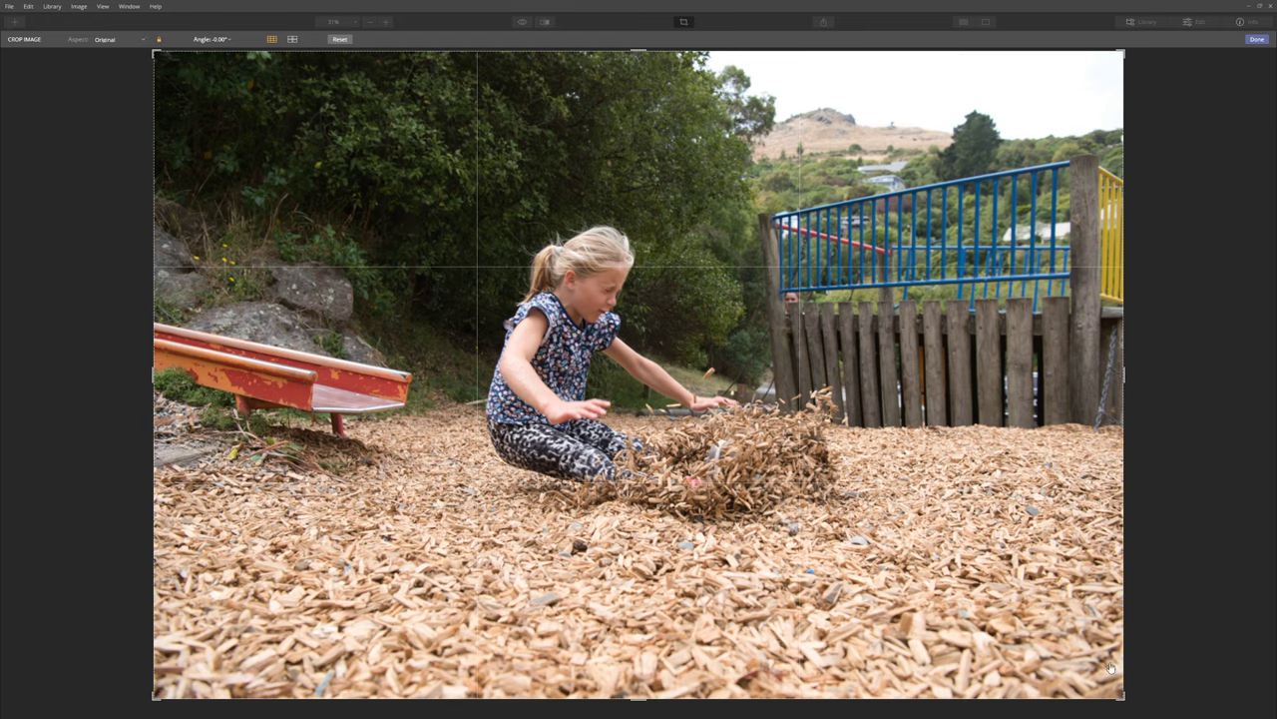
pyautogui.moveTo(1121, 696); pyautogui.dragTo(1041, 497)
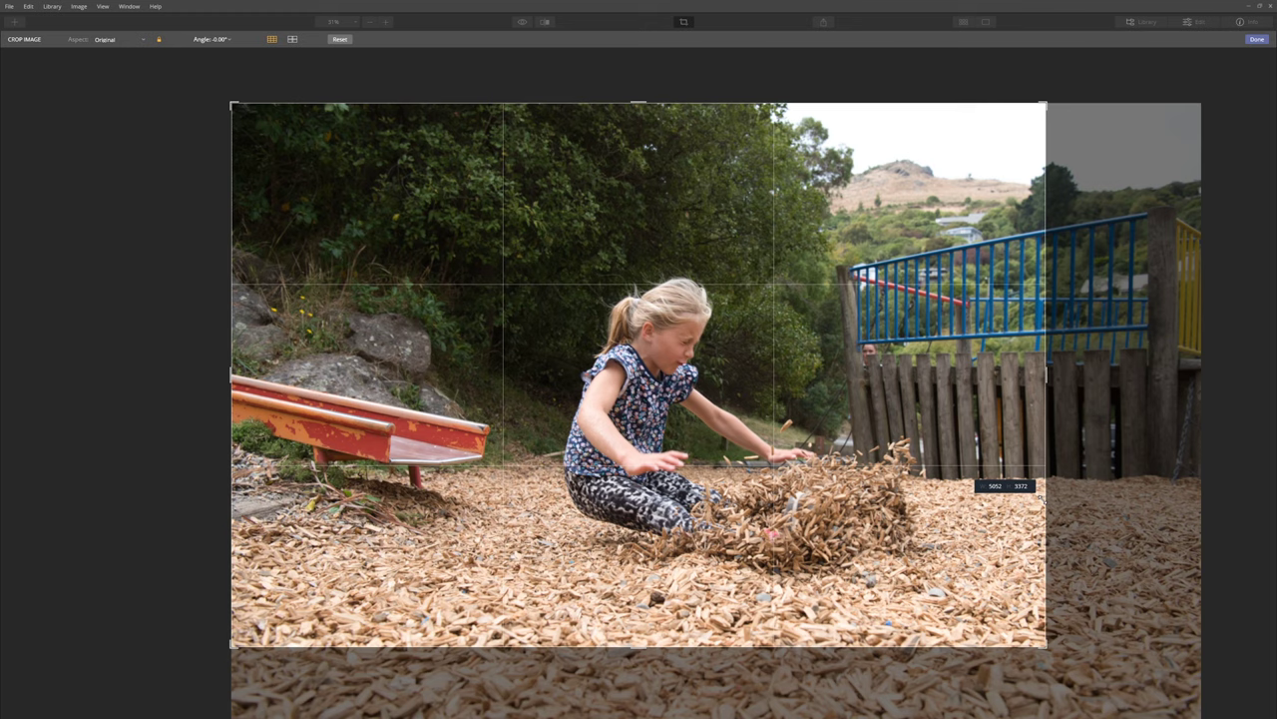
pyautogui.moveTo(1042, 499); pyautogui.dragTo(1041, 499)
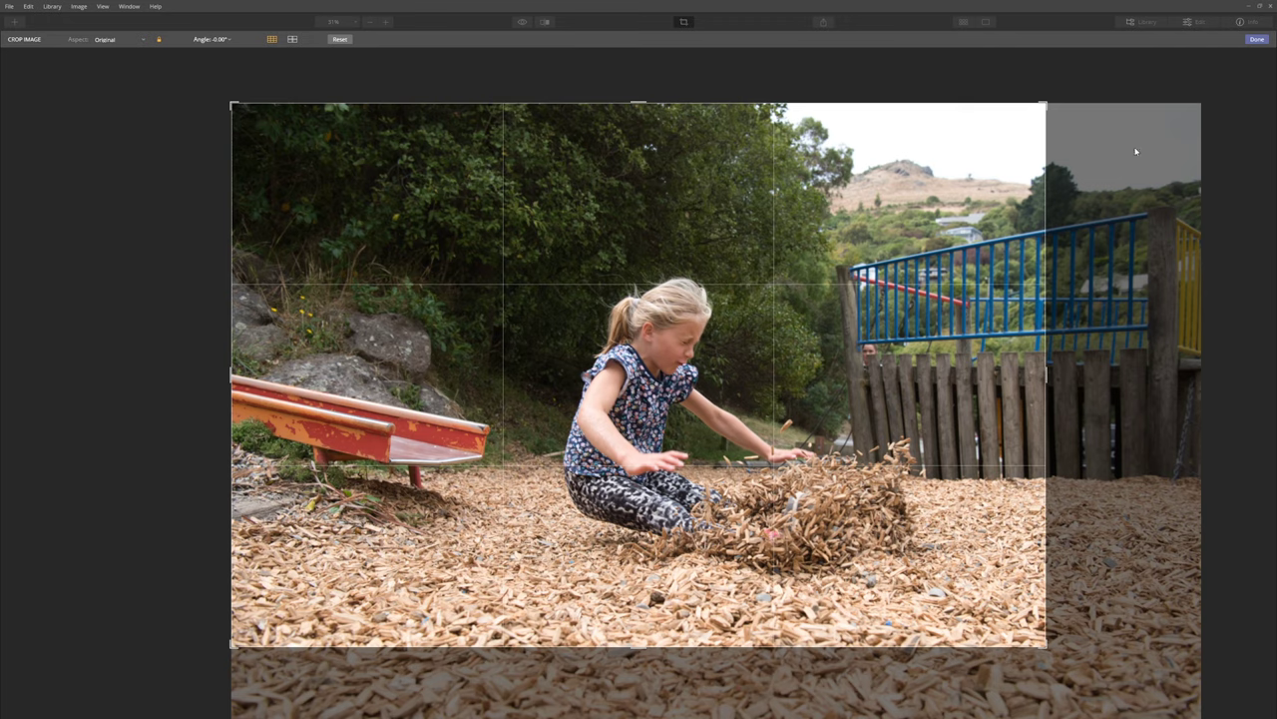
pyautogui.click(1256, 40)
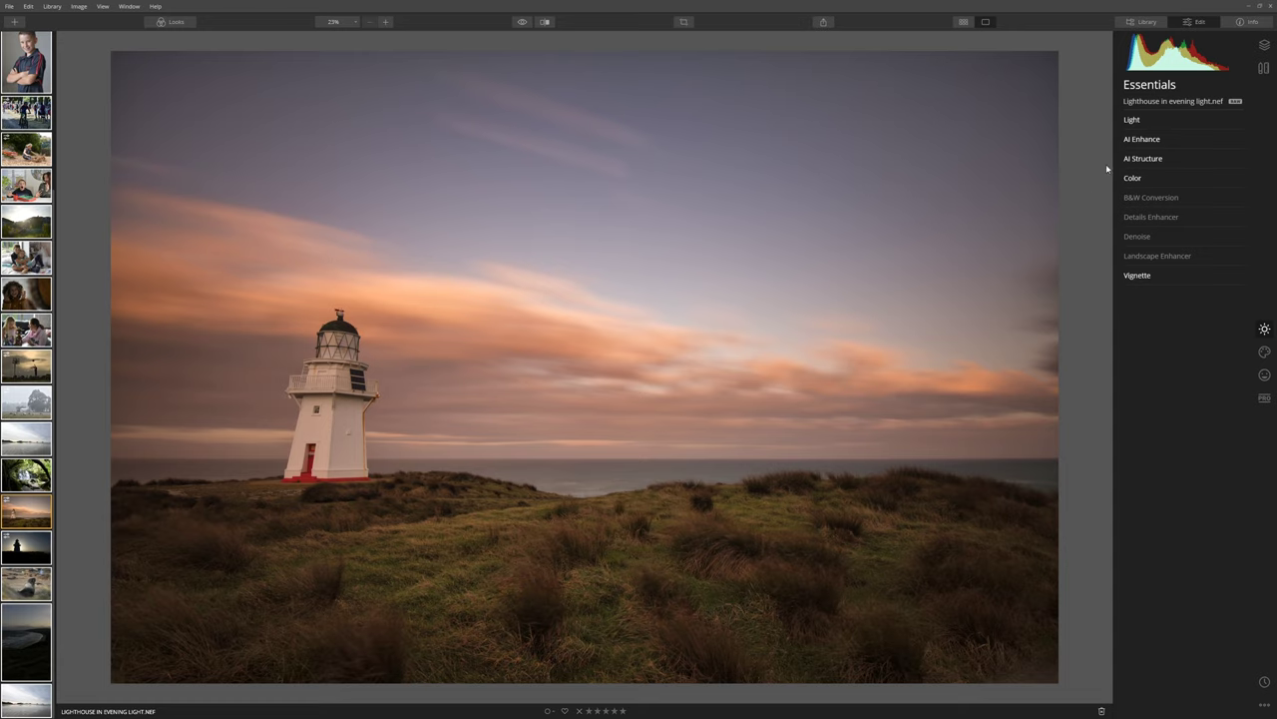
# Rotate the lighthouse photo by about 8 degrees in Crop & Rotate and apply it
pyautogui.click(1264, 68)
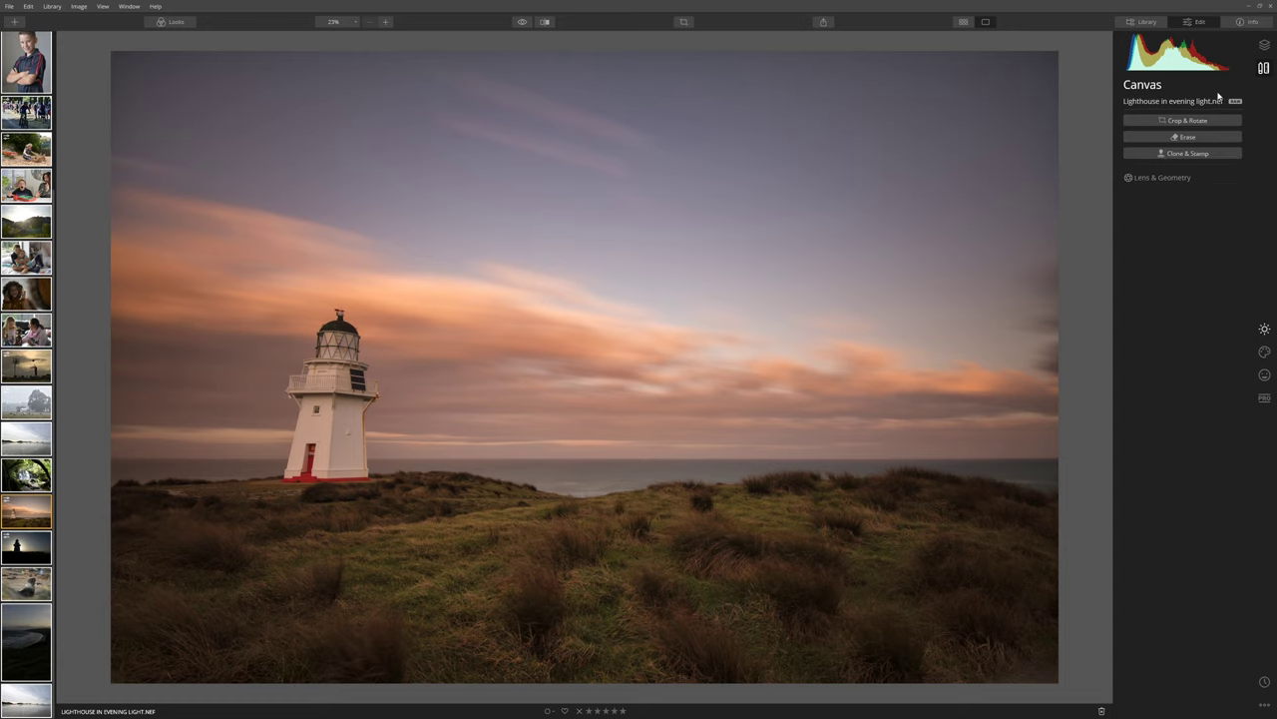
pyautogui.click(1193, 121)
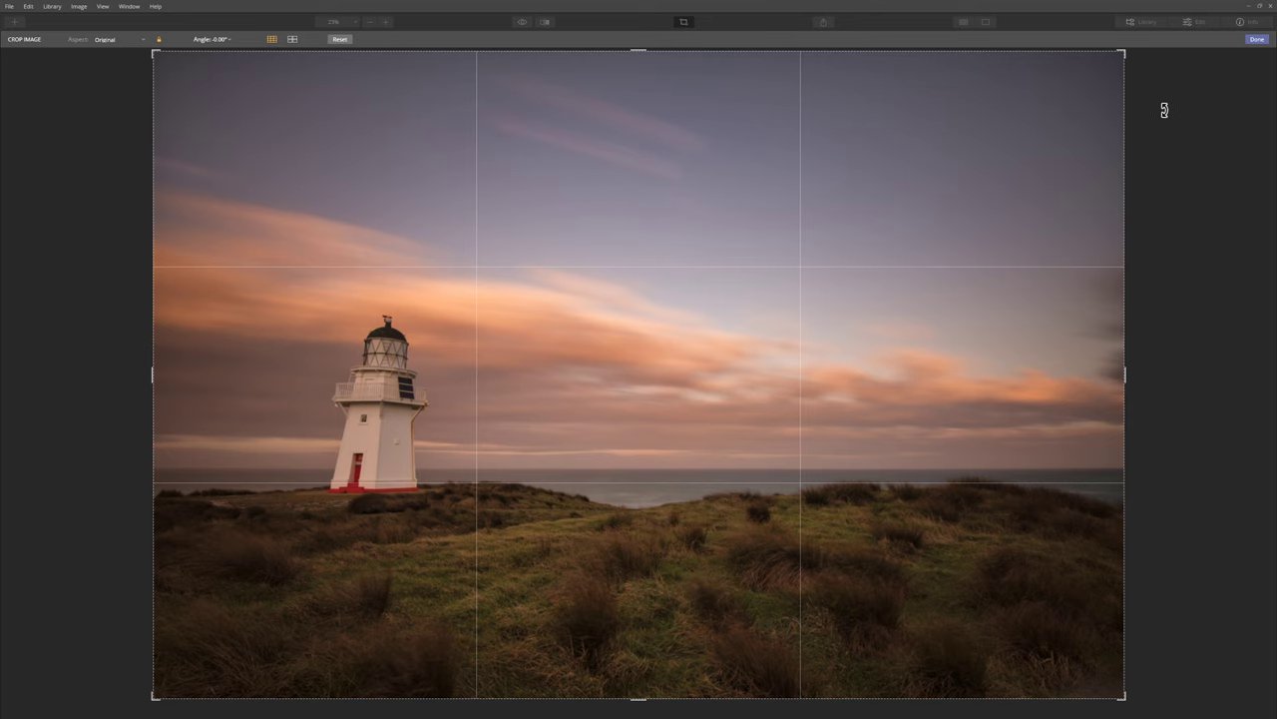
pyautogui.moveTo(1166, 101); pyautogui.dragTo(1171, 114)
pyautogui.press('Return')
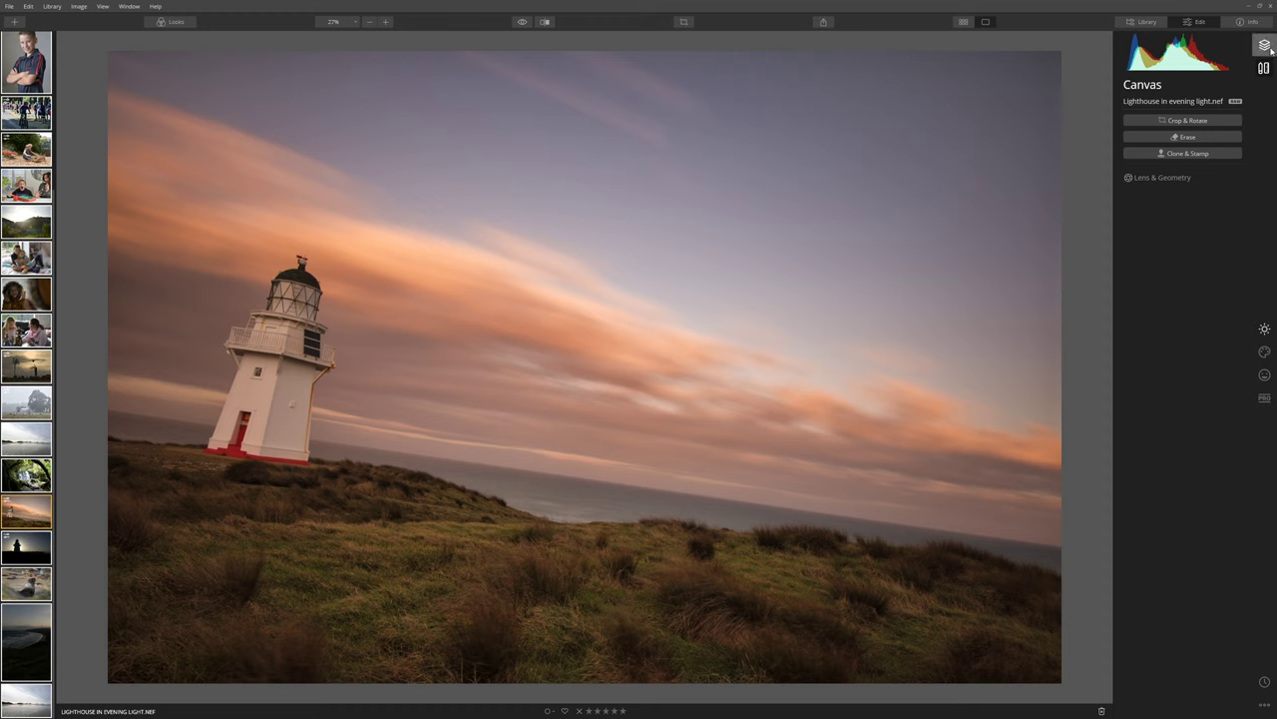
# Level the lighthouse horizon and recrop to 7:5 with the lighthouse off-centre
pyautogui.click(1212, 121)
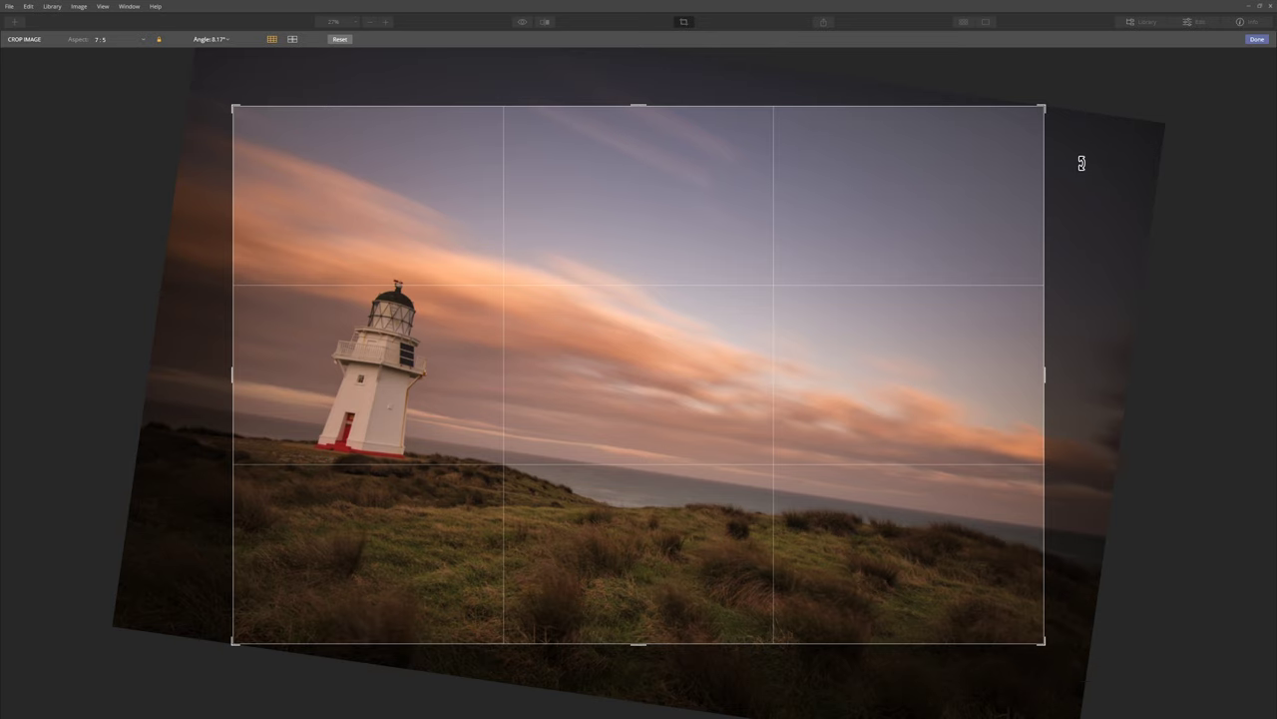
pyautogui.moveTo(1081, 163)
pyautogui.mouseDown()
pyautogui.moveTo(1081, 189)
pyautogui.moveTo(1092, 143)
pyautogui.moveTo(1101, 183)
pyautogui.moveTo(1083, 134)
pyautogui.moveTo(1097, 171)
pyautogui.moveTo(1096, 149)
pyautogui.mouseUp()
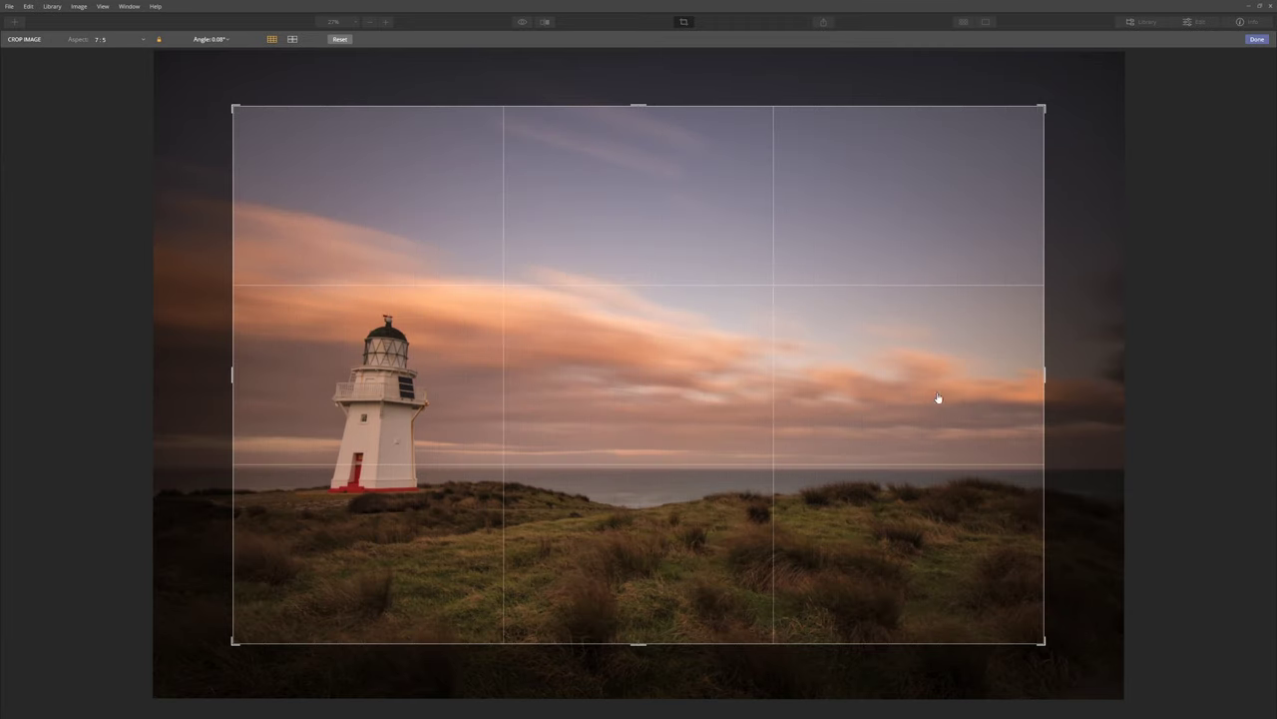
pyautogui.moveTo(843, 366); pyautogui.dragTo(842, 362)
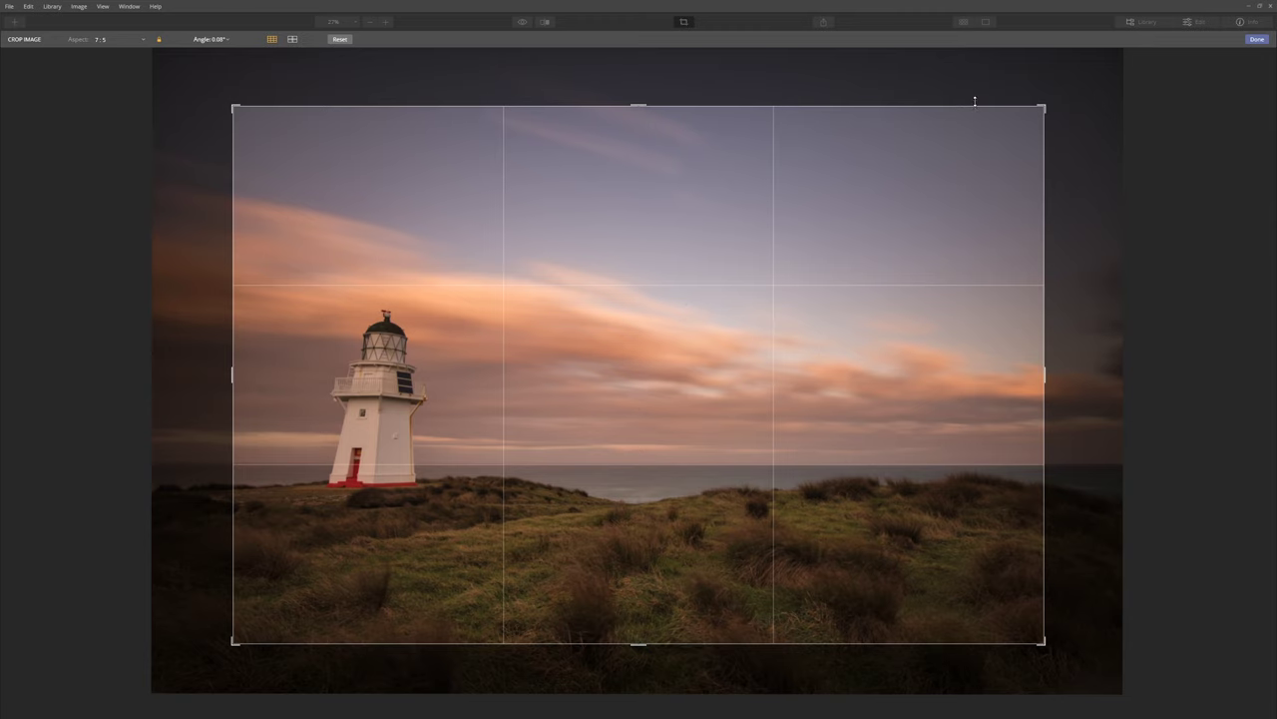
pyautogui.moveTo(970, 108); pyautogui.dragTo(970, 97)
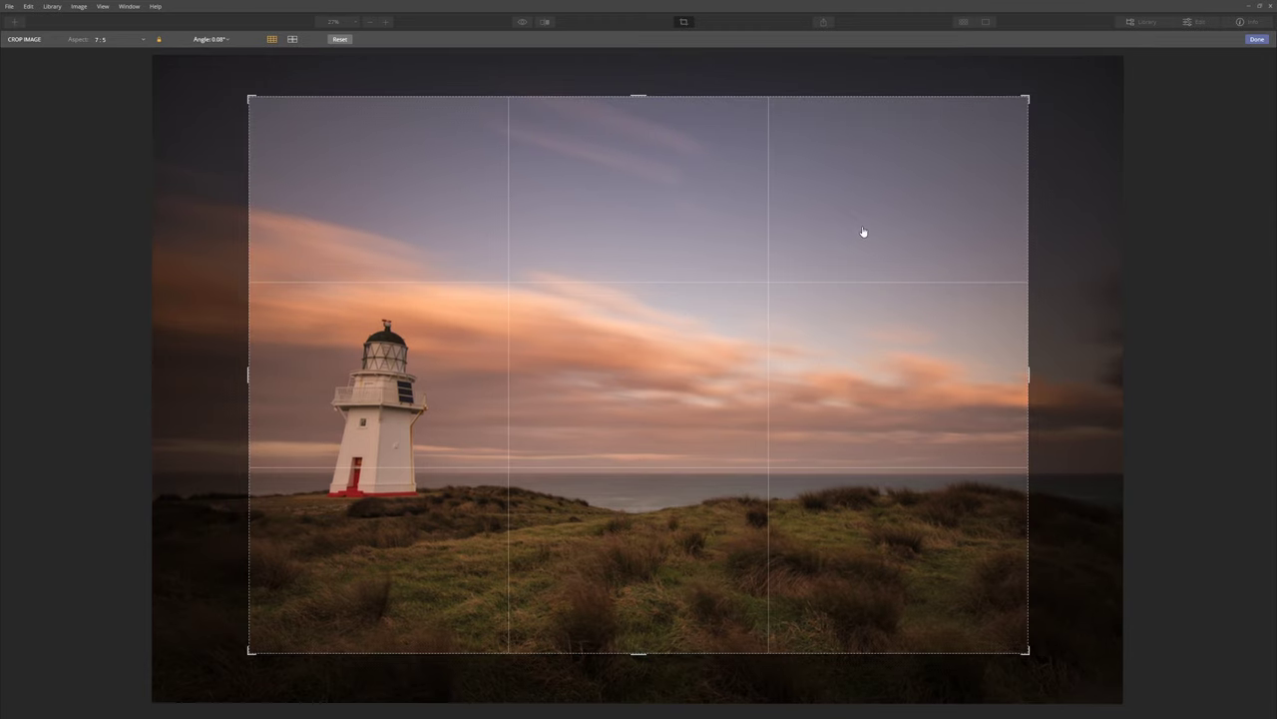
pyautogui.moveTo(911, 223); pyautogui.dragTo(964, 237)
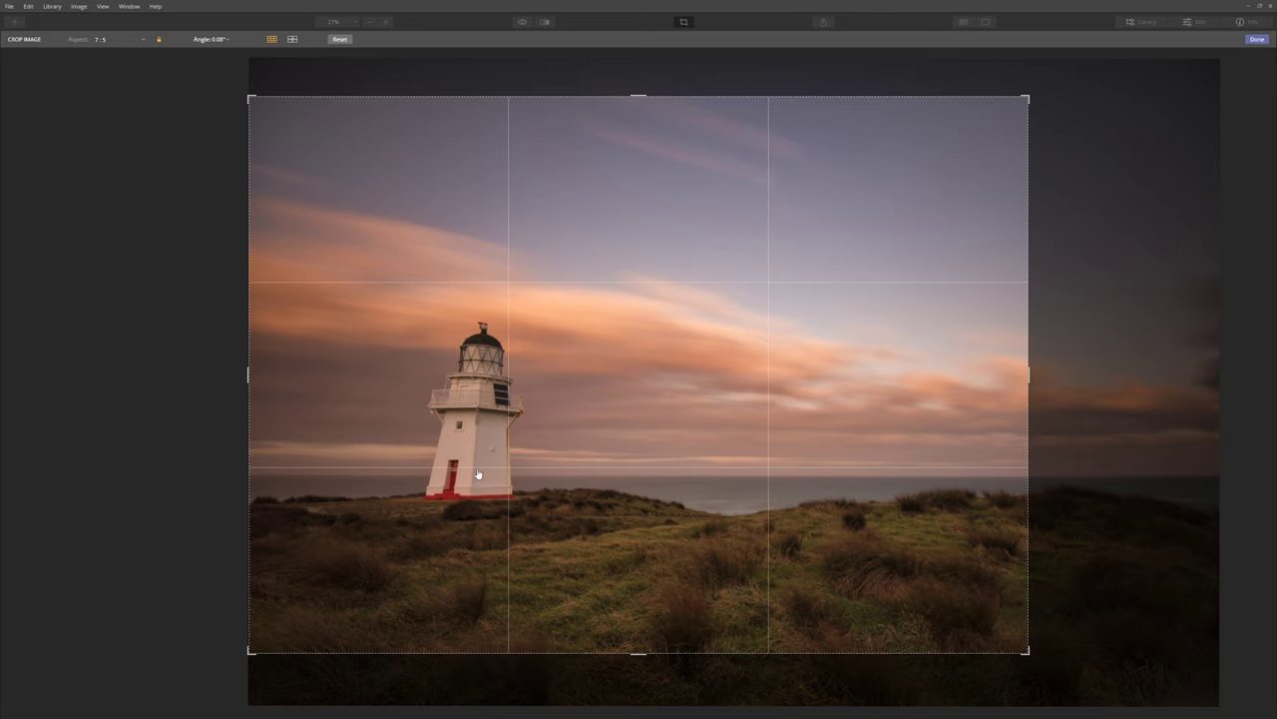
pyautogui.moveTo(1028, 249); pyautogui.dragTo(1006, 249)
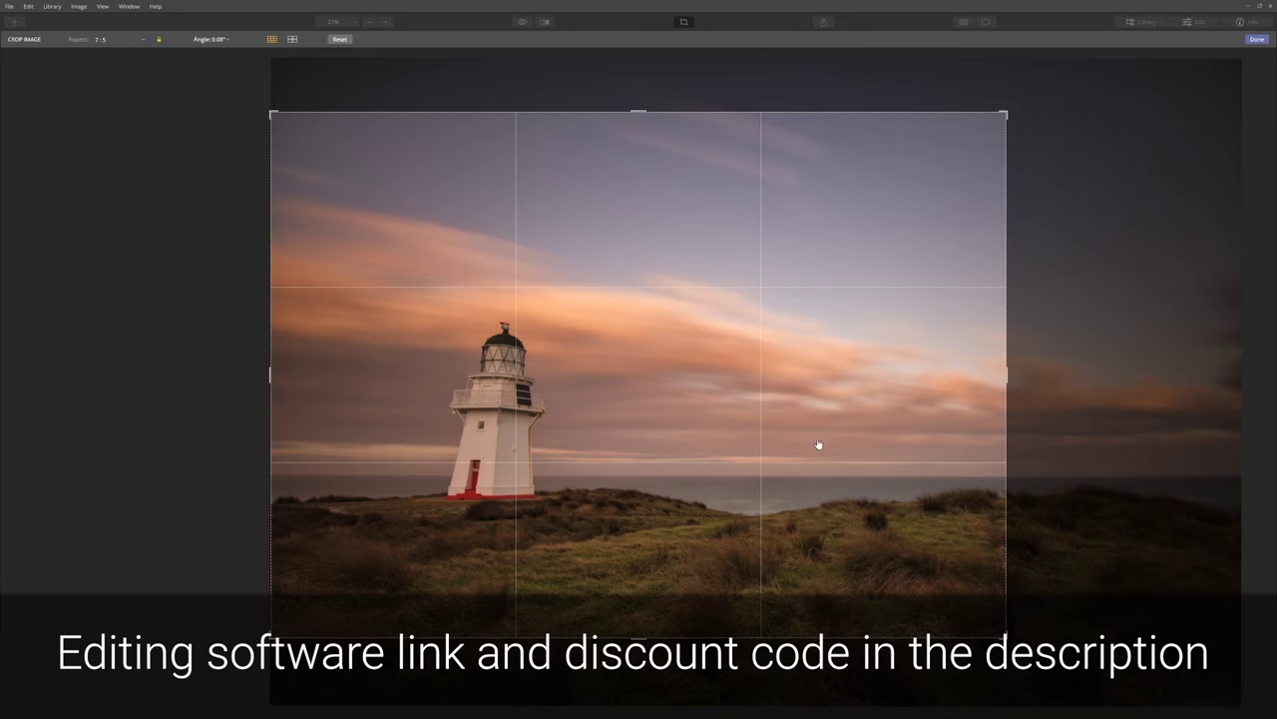
pyautogui.moveTo(874, 380); pyautogui.dragTo(873, 369)
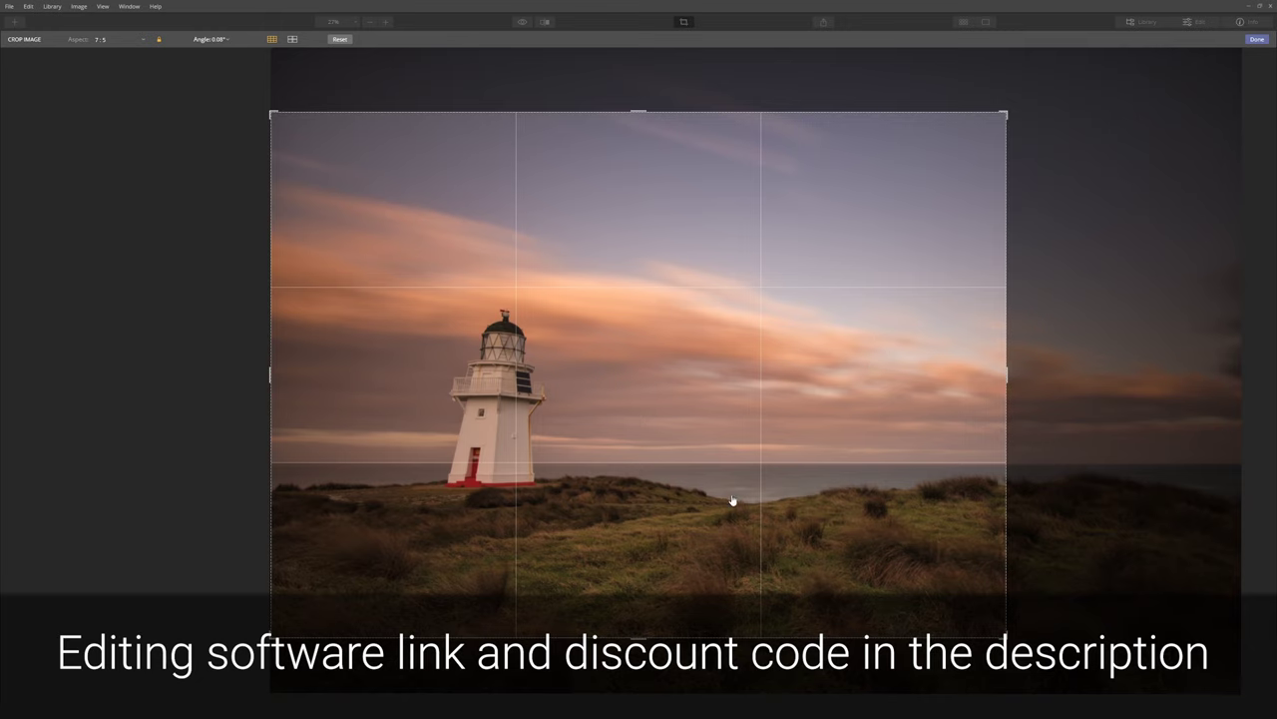
pyautogui.click(1256, 40)
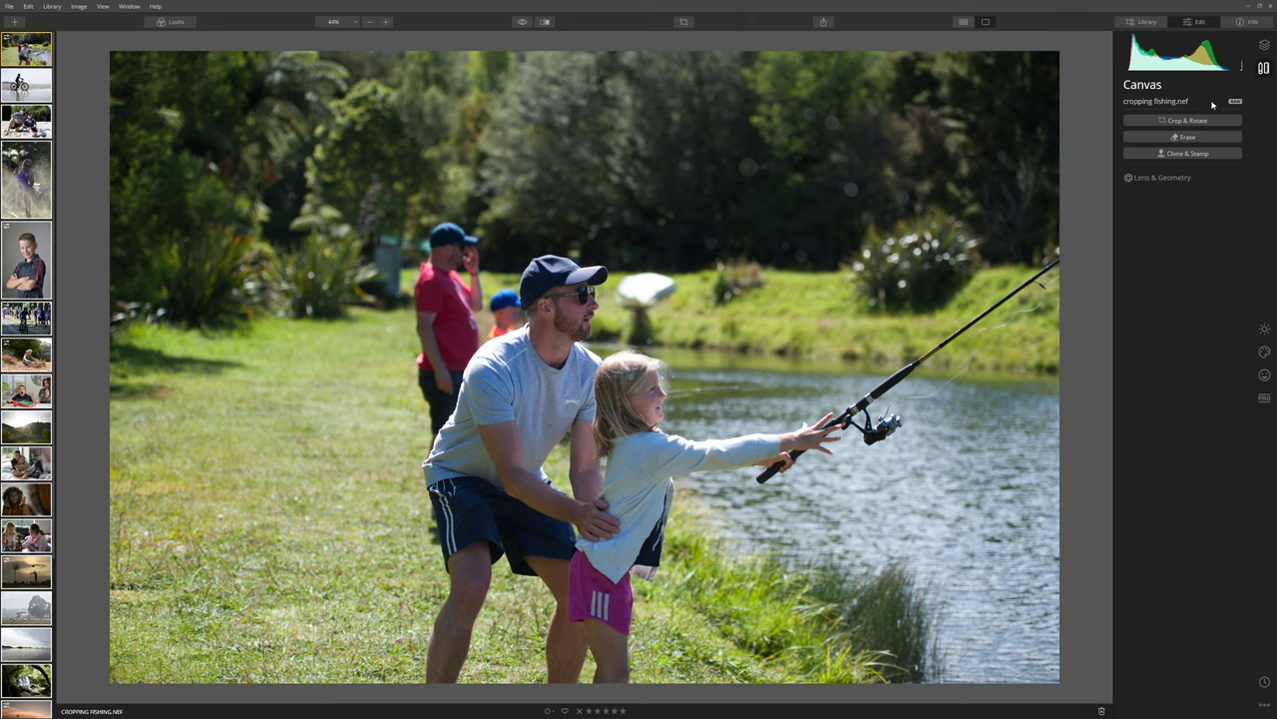
# Crop the fishing photo from the top-left corner, trimming its left and top edges
pyautogui.click(1188, 121)
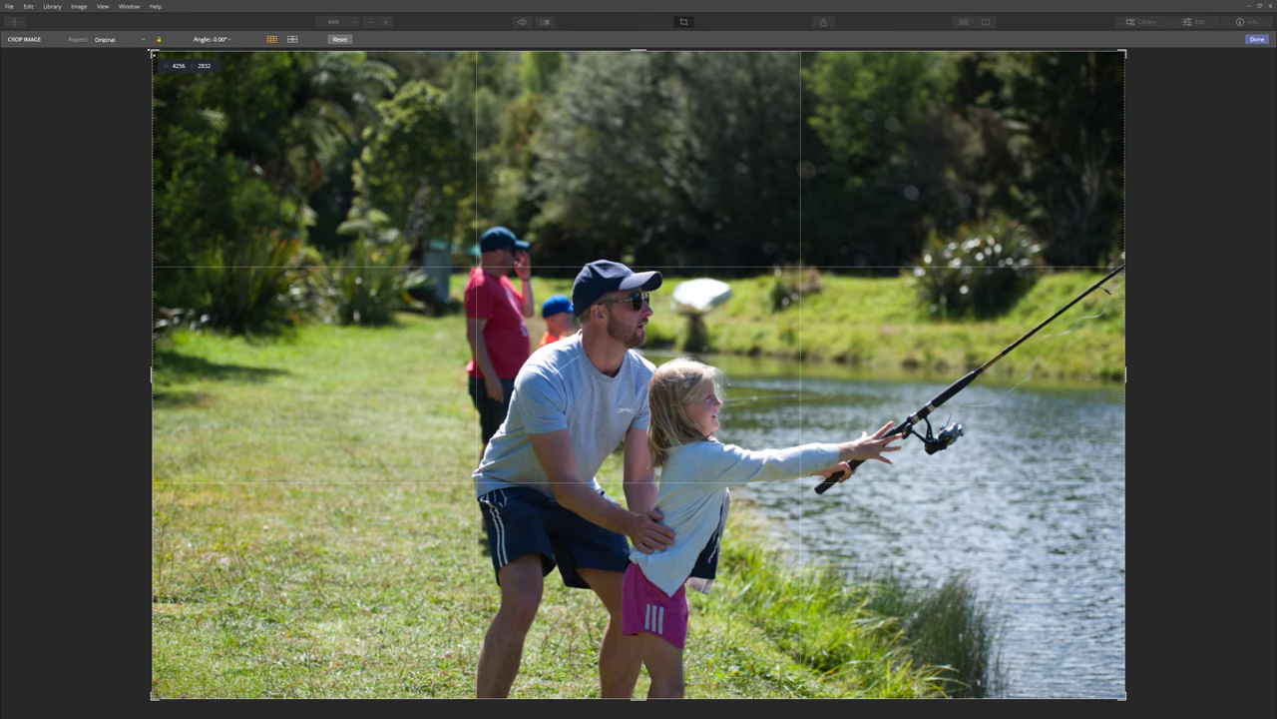
pyautogui.moveTo(151, 55); pyautogui.dragTo(230, 110)
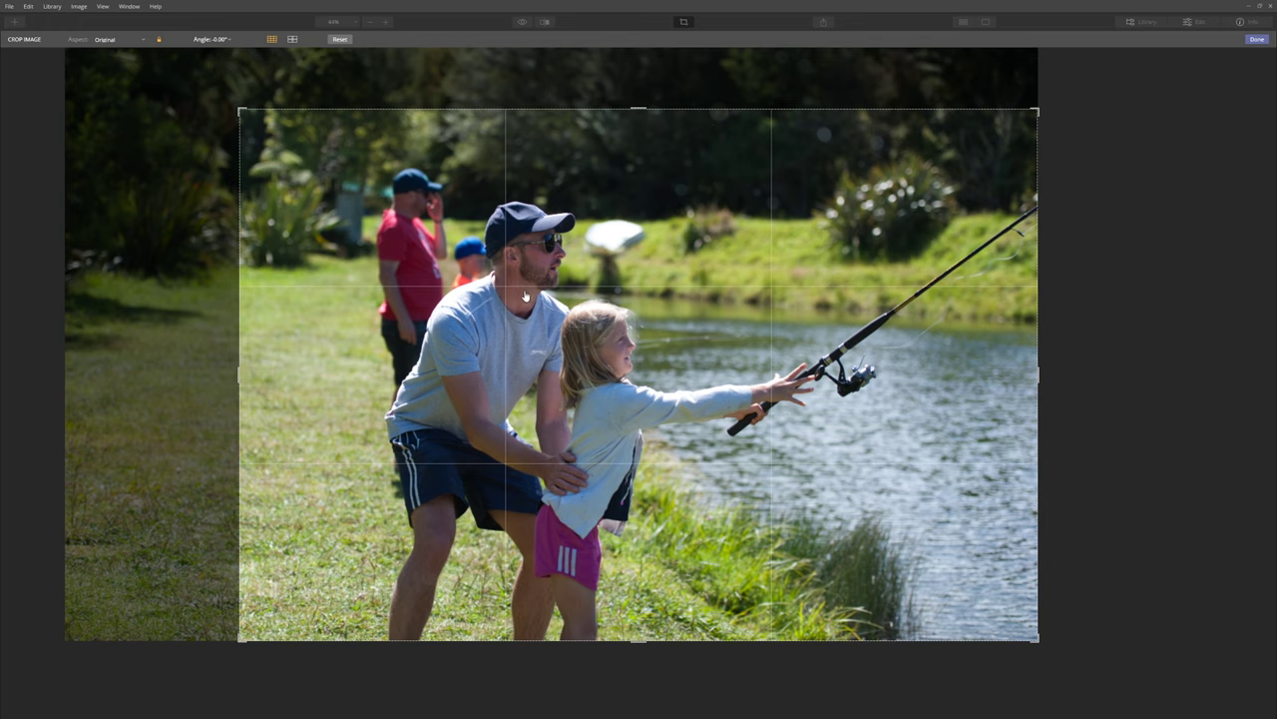
pyautogui.click(1255, 40)
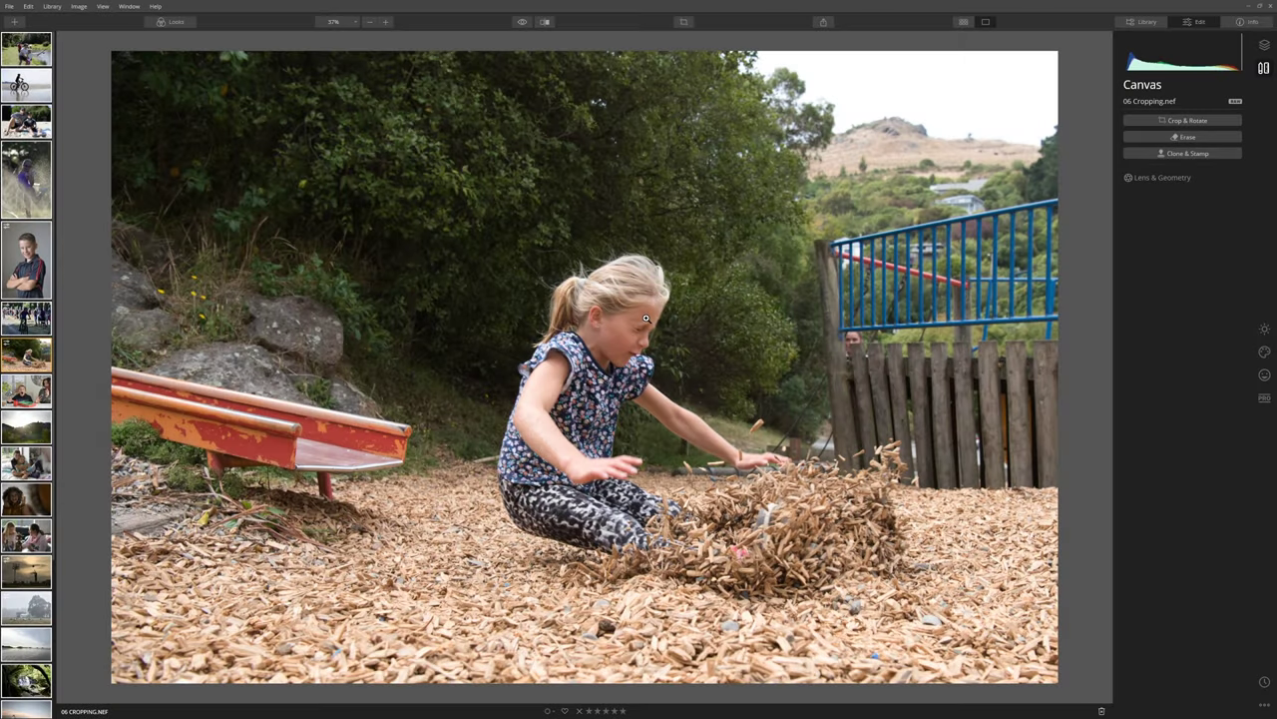
# Inspect the playground photo at 100% zoom, then bring up its Essentials adjustment tools
pyautogui.hotkey('ctrl', 'alt', '0')
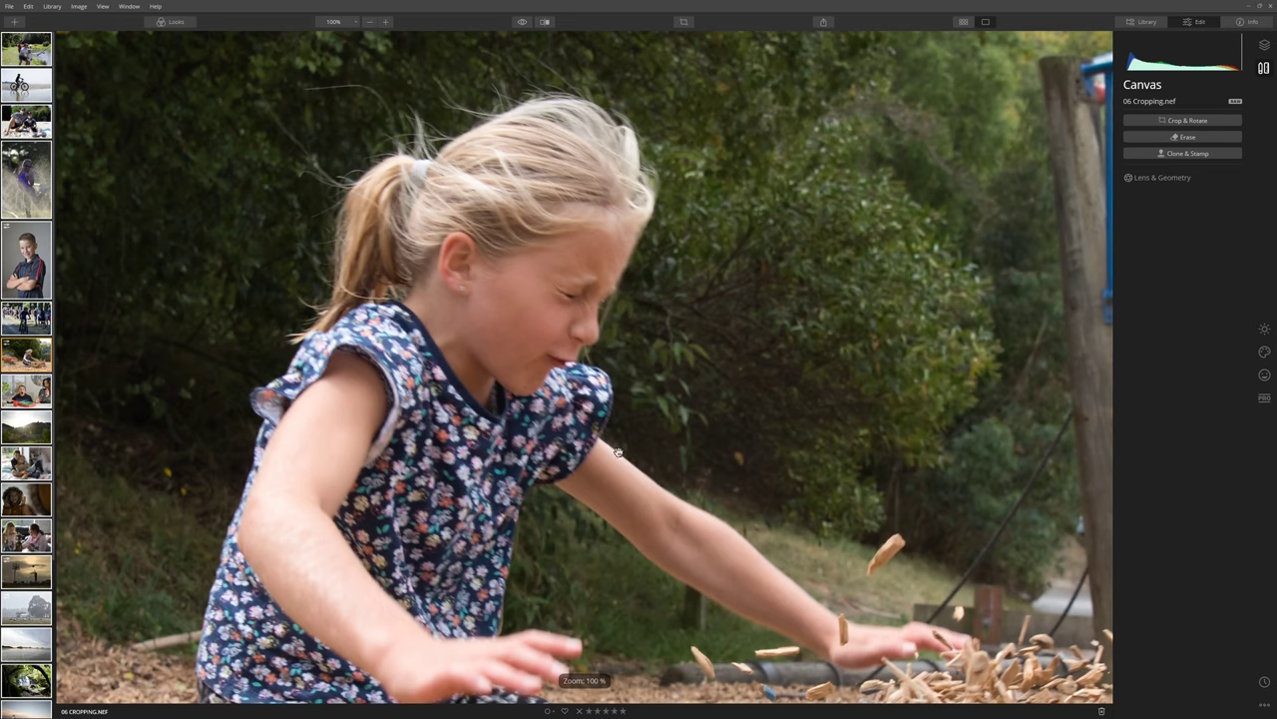
pyautogui.moveTo(617, 452); pyautogui.dragTo(784, 342)
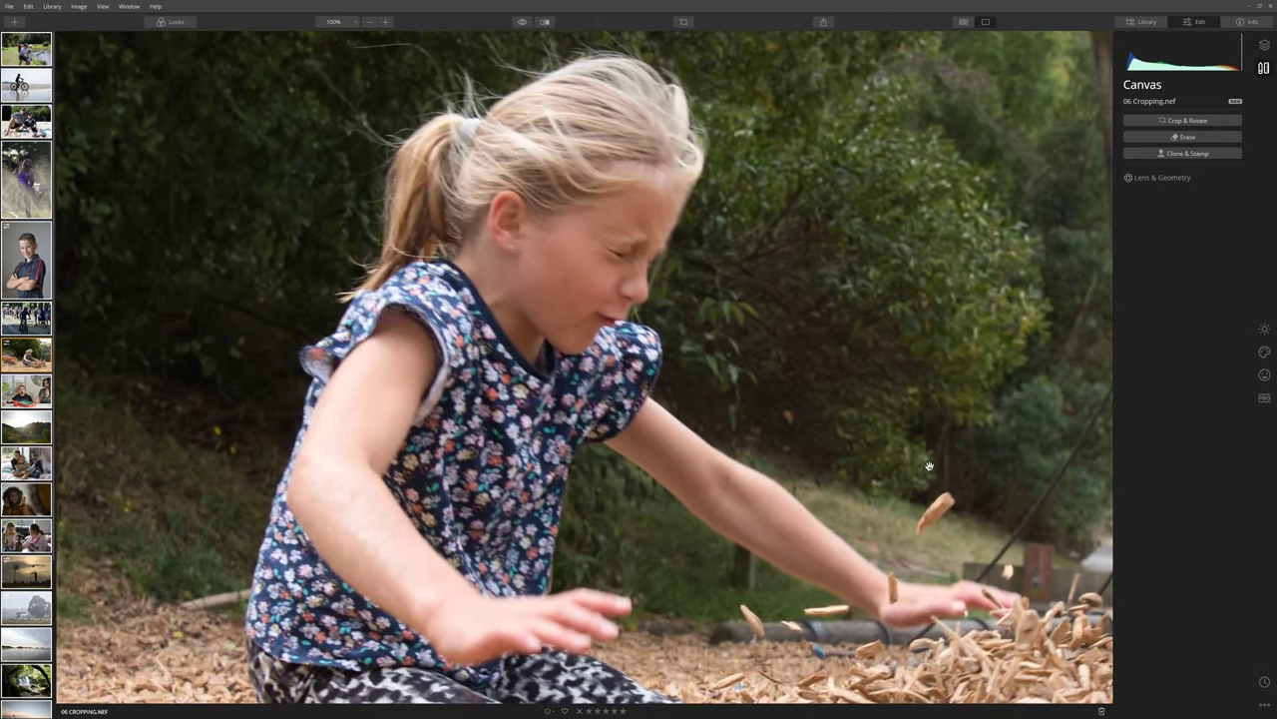
pyautogui.hscroll(5, 929, 466)
pyautogui.scroll(-4, 929, 466)
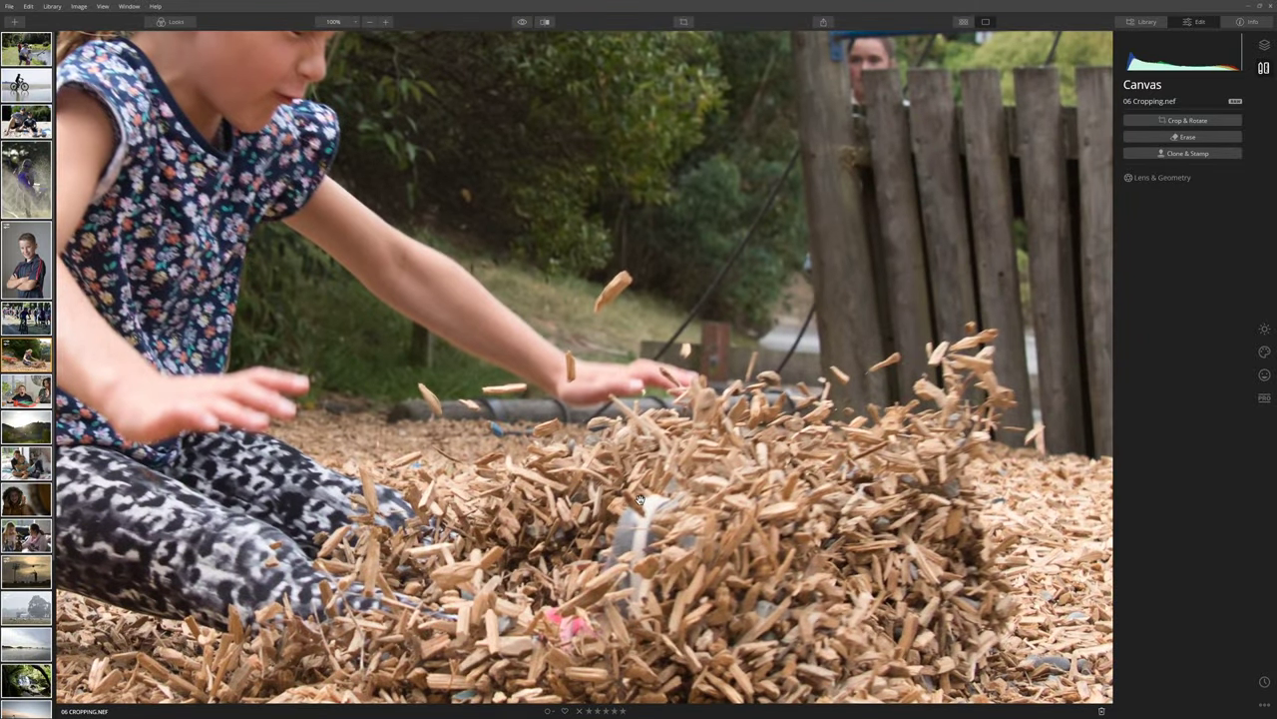
pyautogui.scroll(-3, 639, 499)
pyautogui.hscroll(-5, 948, 362)
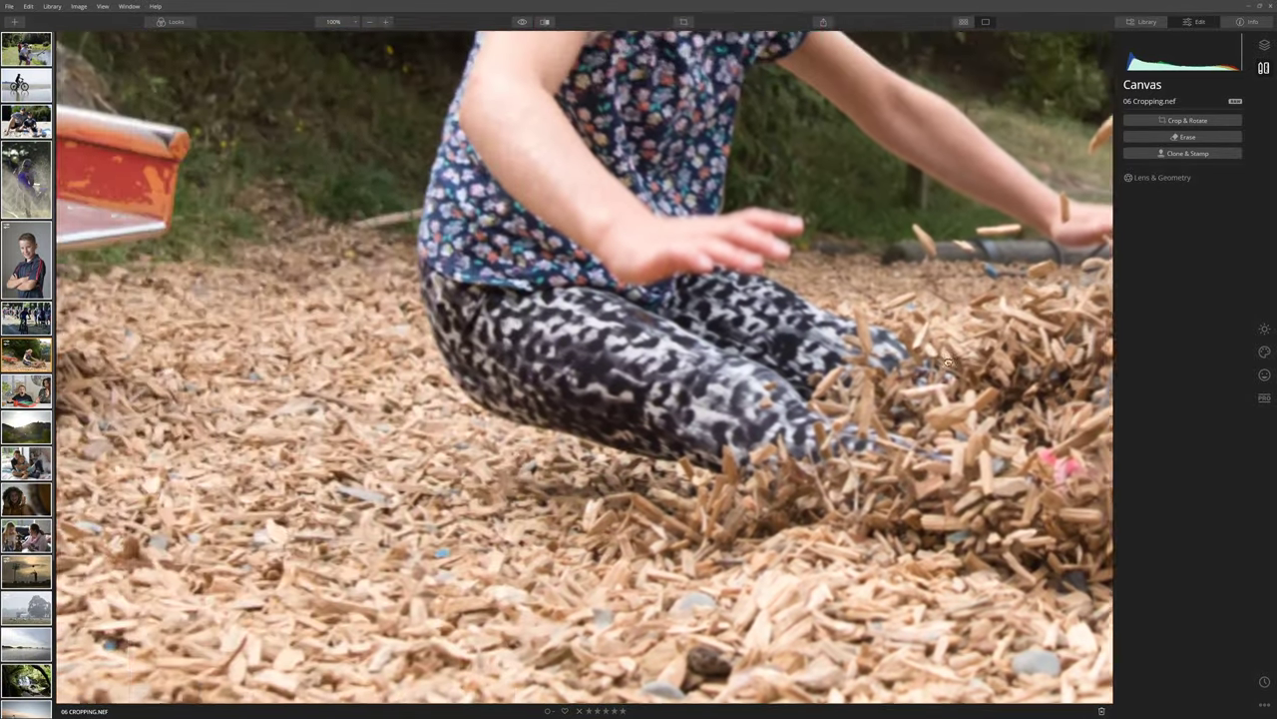
pyautogui.hscroll(-5, 882, 331)
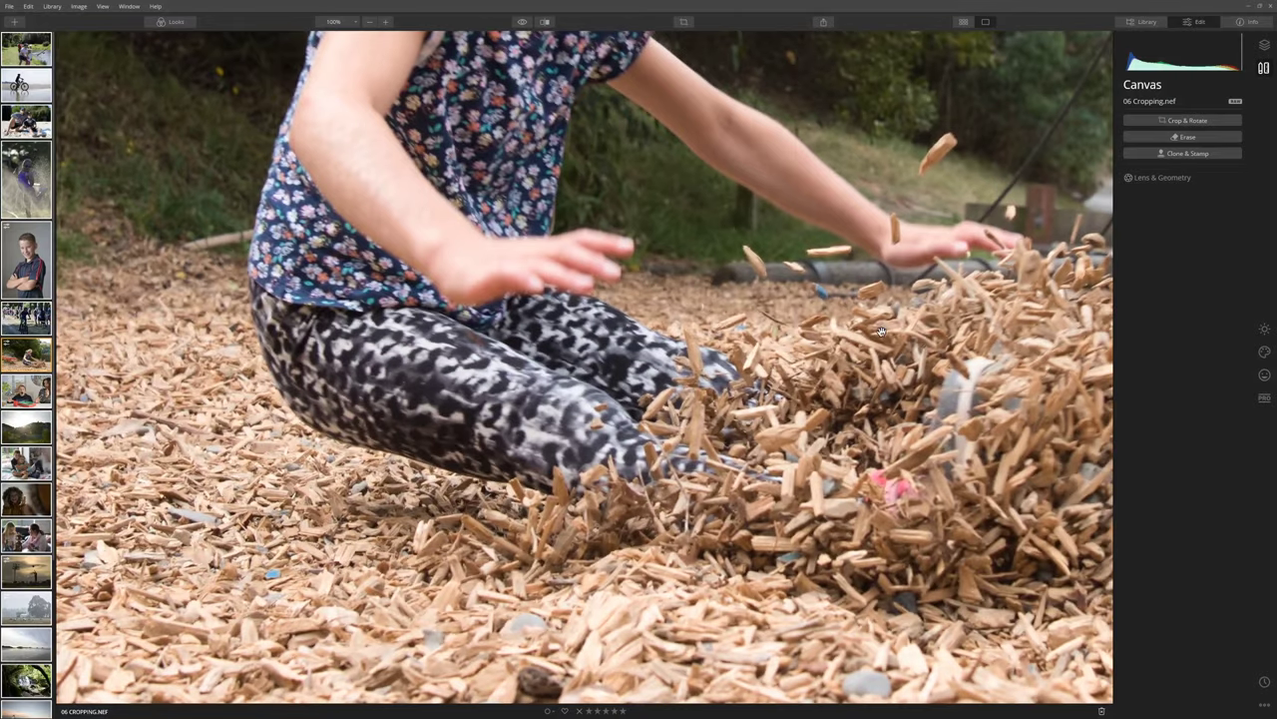
pyautogui.scroll(4, 881, 331)
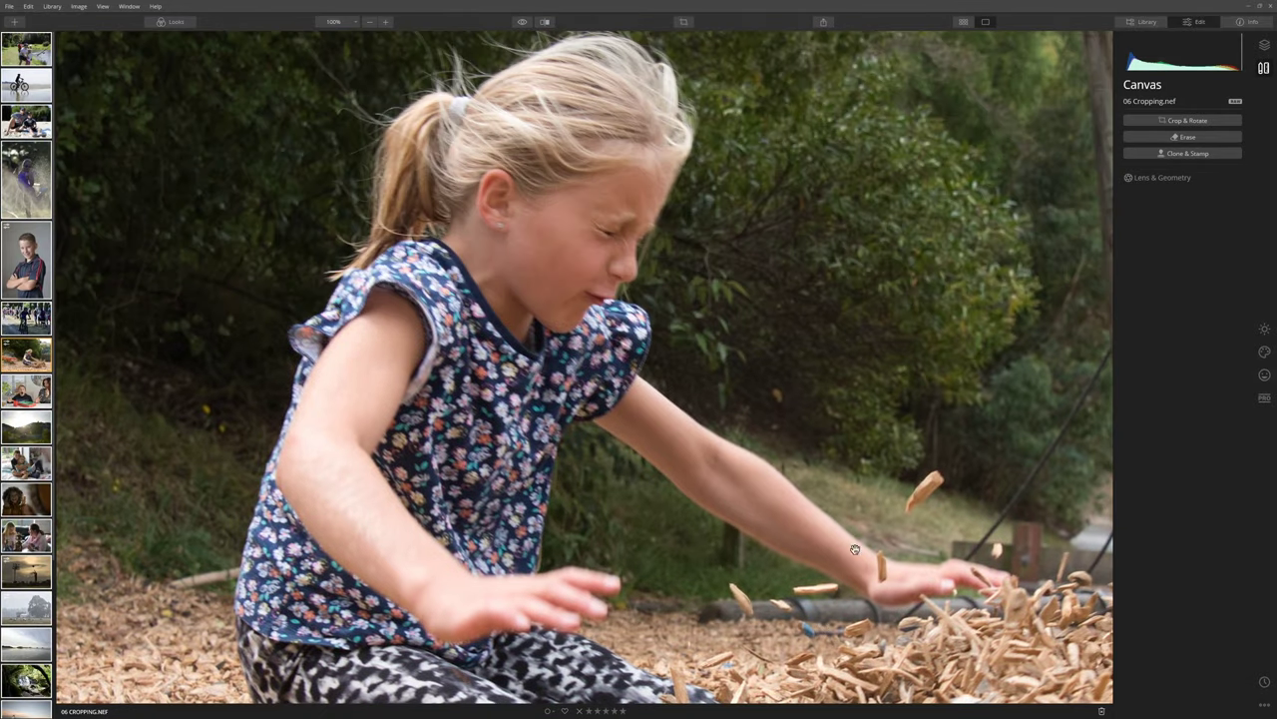
pyautogui.click(1263, 48)
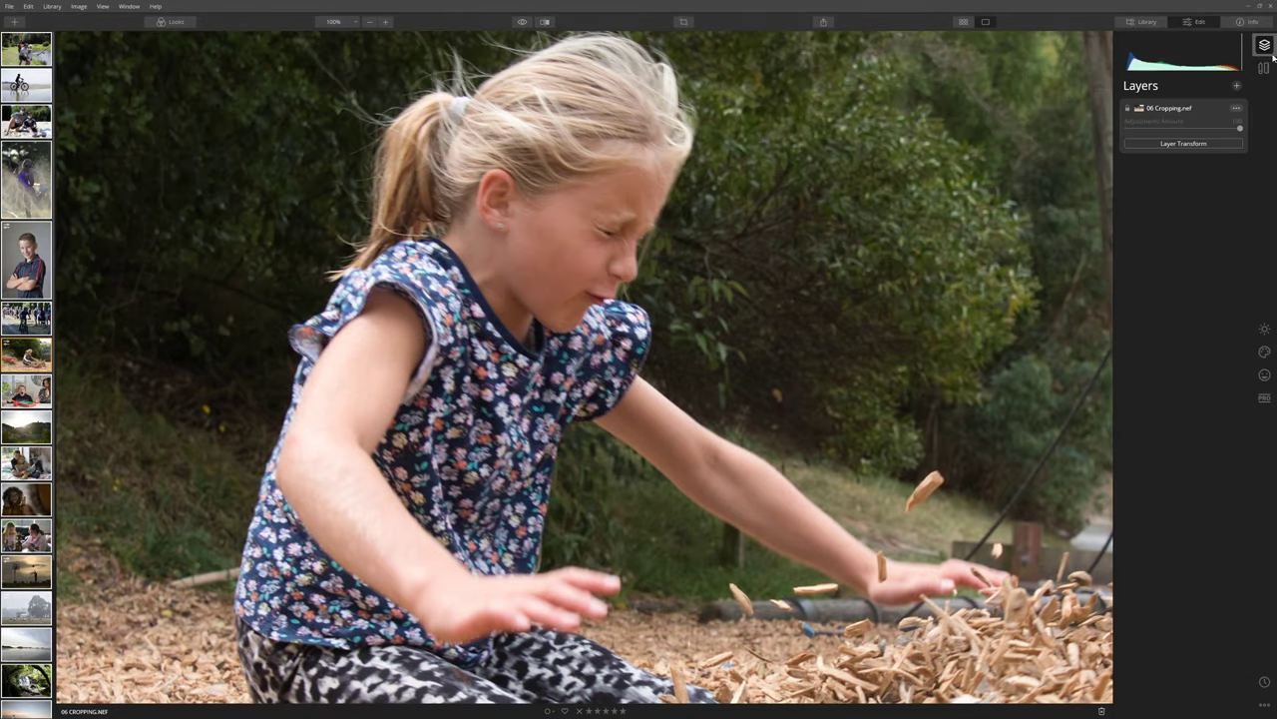
pyautogui.click(1263, 332)
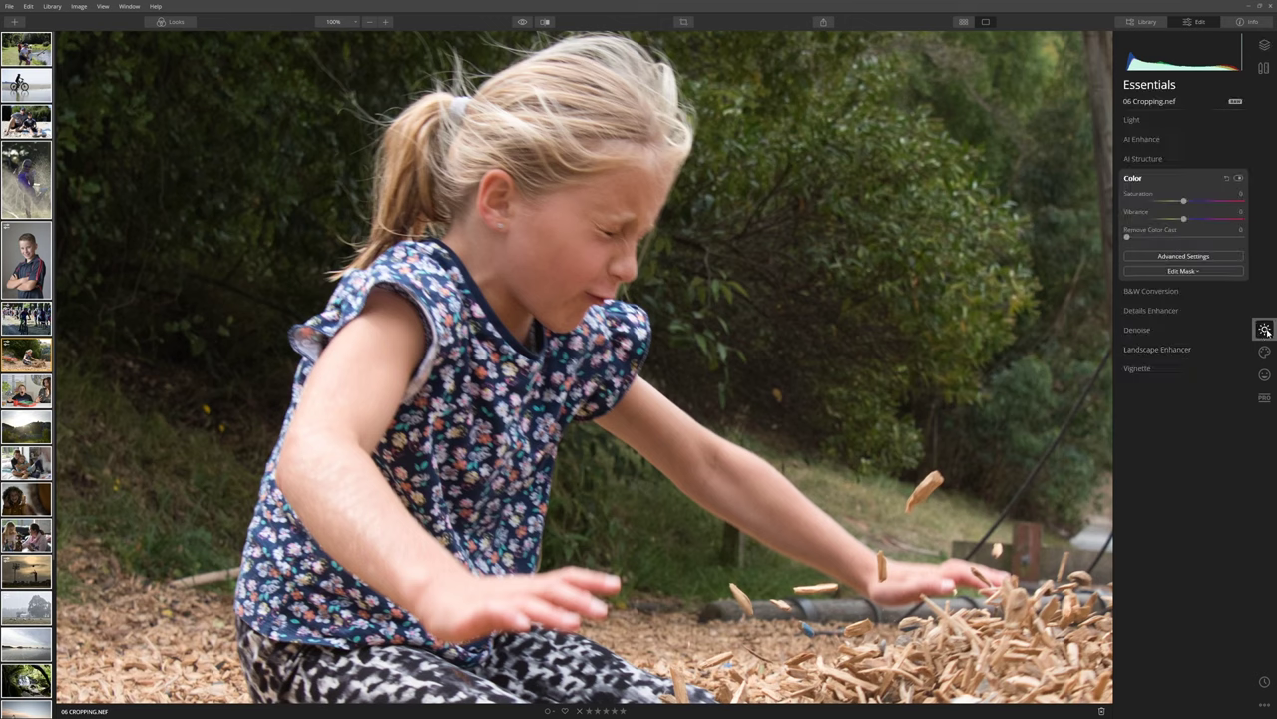
# Raise Details Enhancer Sharpen to 88 and settle the Sharpening Radius at 40
pyautogui.click(1174, 315)
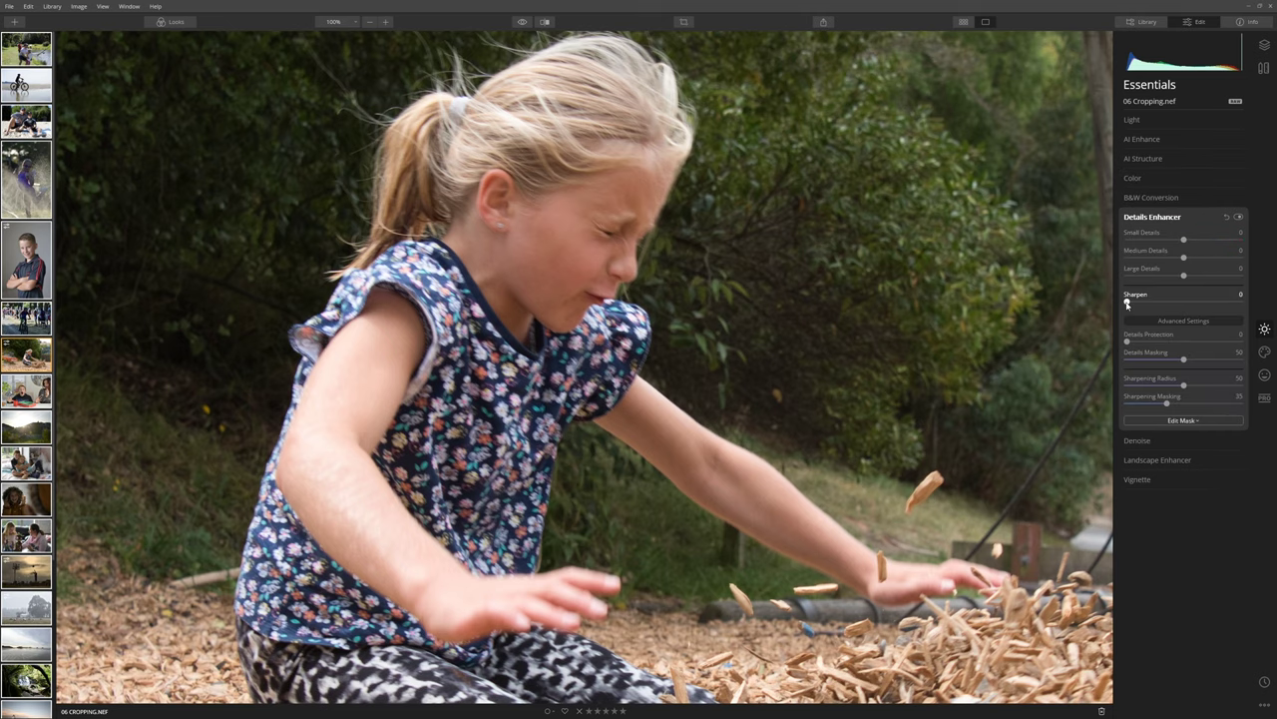
pyautogui.moveTo(1138, 307); pyautogui.dragTo(1247, 305)
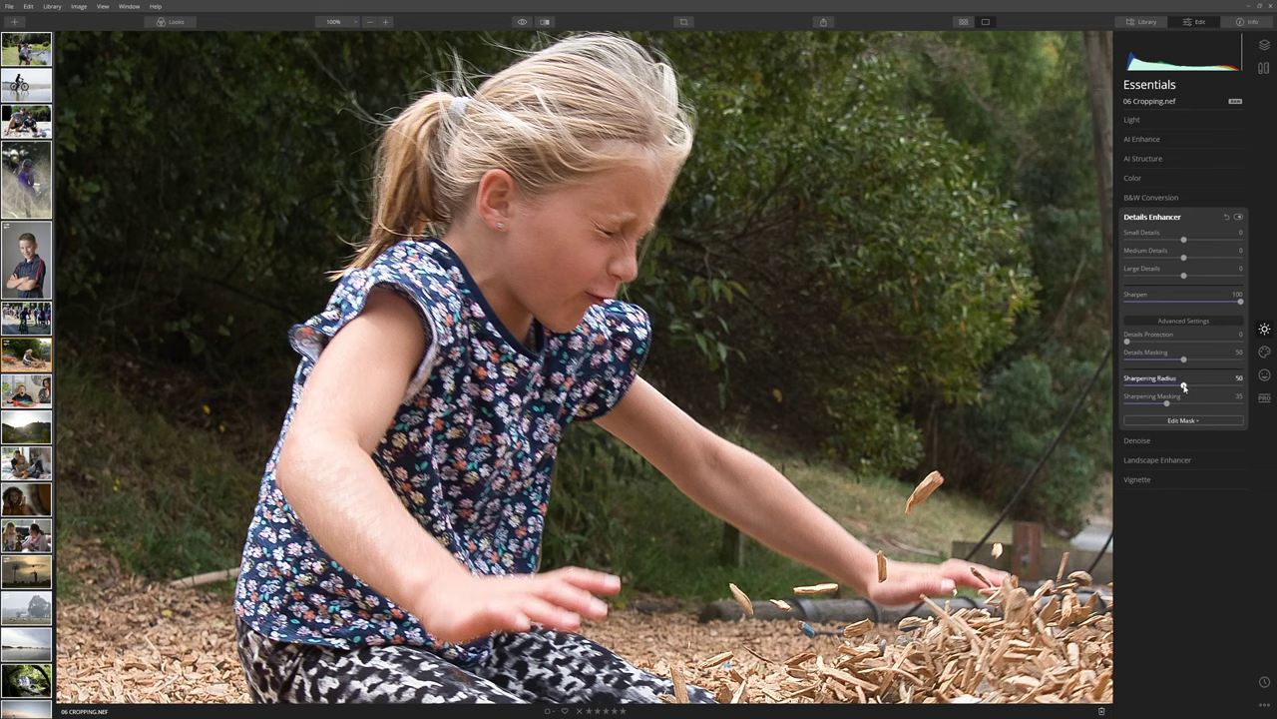
pyautogui.moveTo(1184, 386); pyautogui.dragTo(1237, 385)
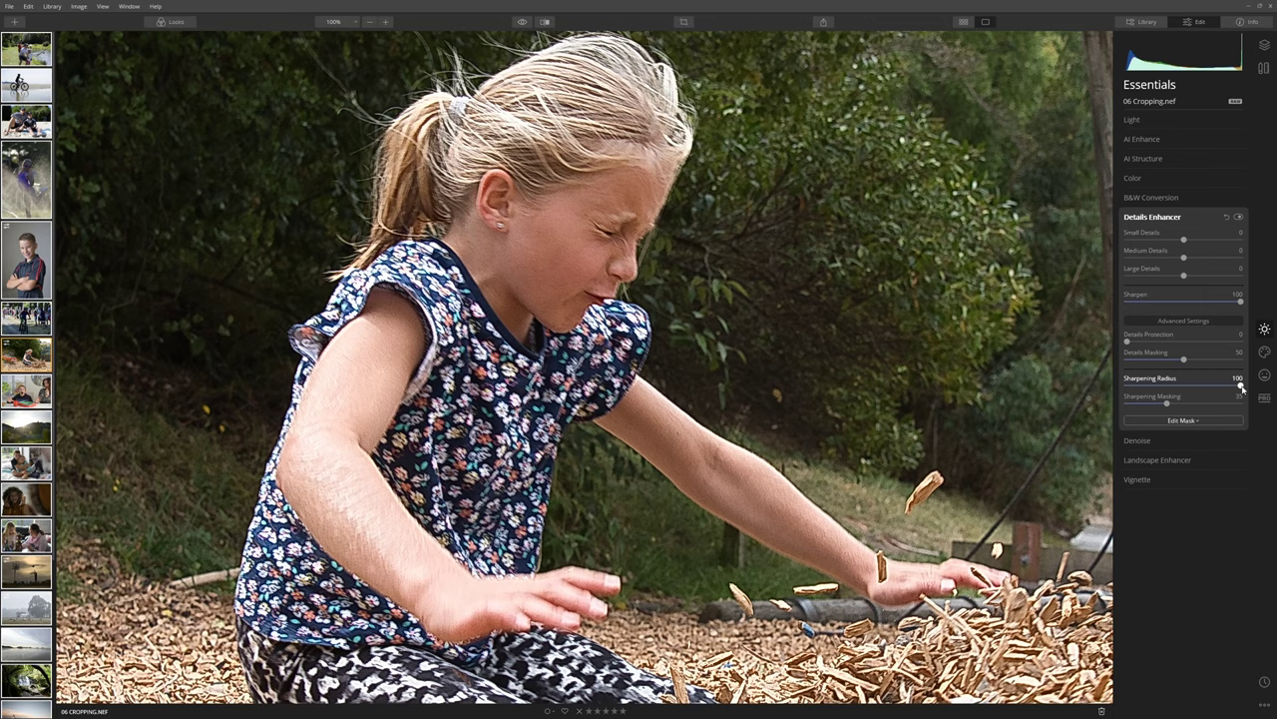
pyautogui.moveTo(1242, 388); pyautogui.dragTo(1204, 396)
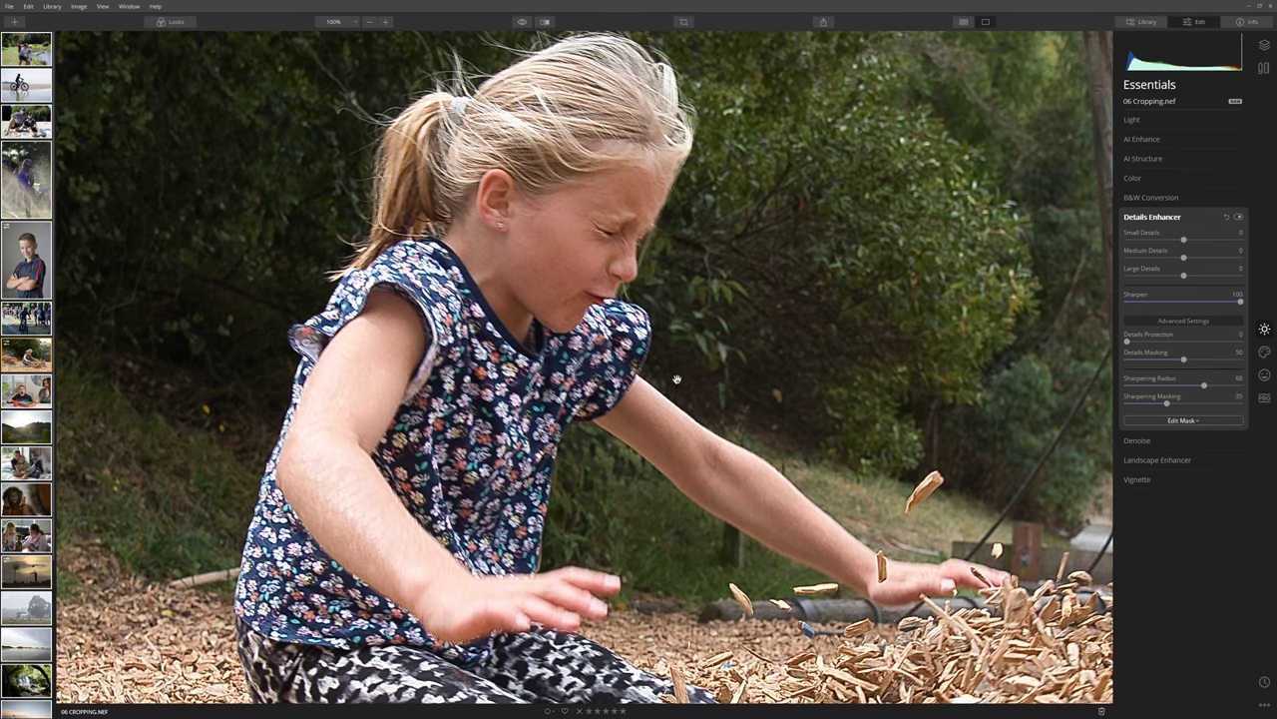
pyautogui.moveTo(884, 641); pyautogui.dragTo(649, 300)
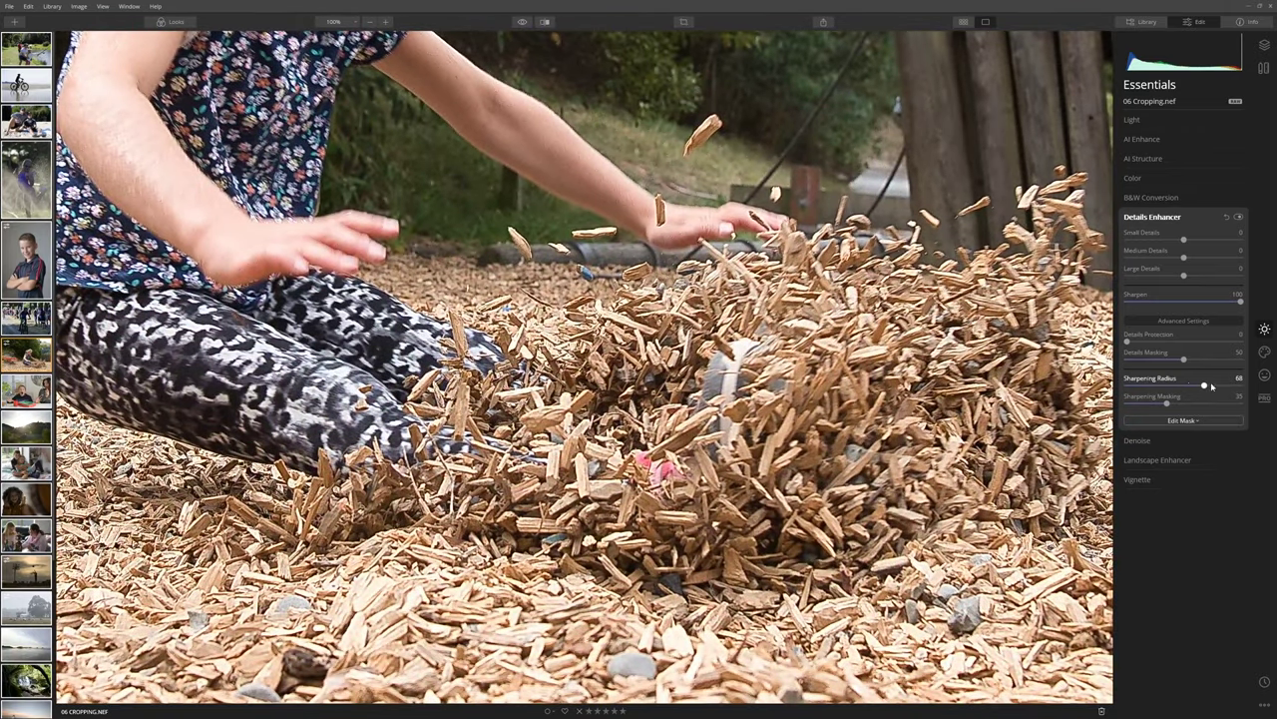
pyautogui.moveTo(1204, 387); pyautogui.dragTo(1179, 385)
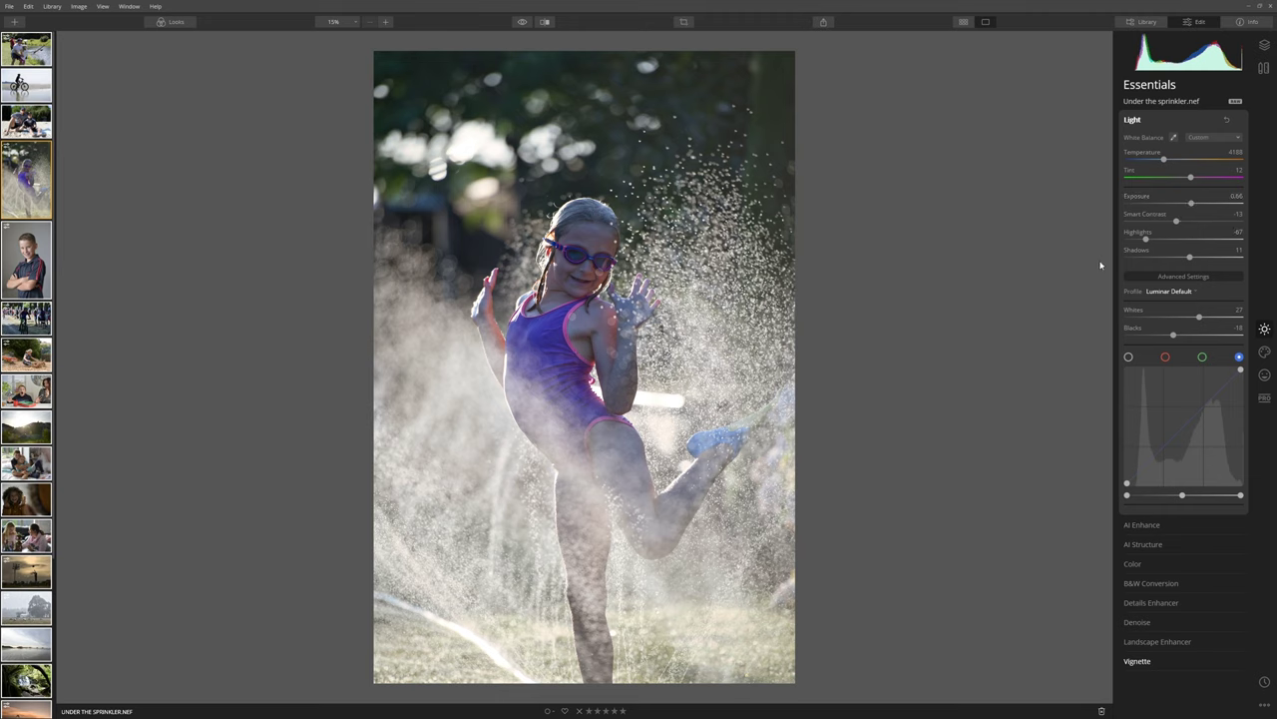
# Flip between the sprinkler photo's edited and original versions, then show the Creative tools
pyautogui.click(523, 22)
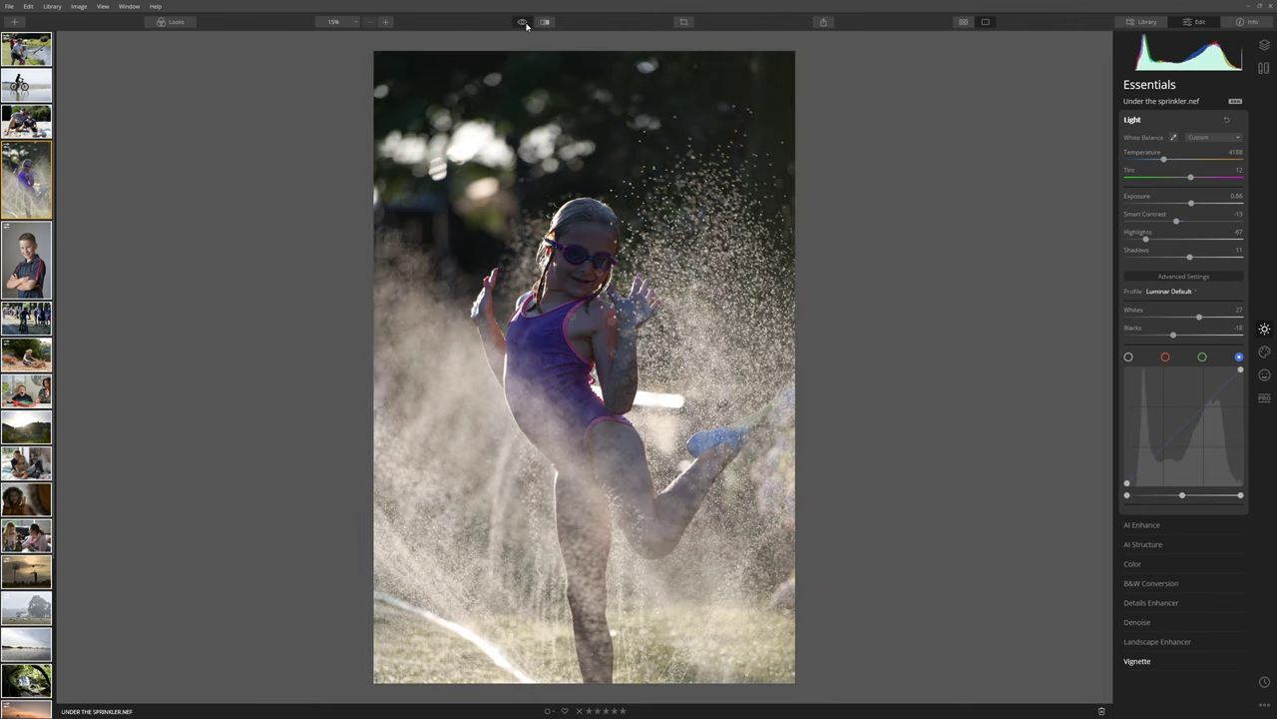
pyautogui.click(524, 22)
pyautogui.click(524, 22)
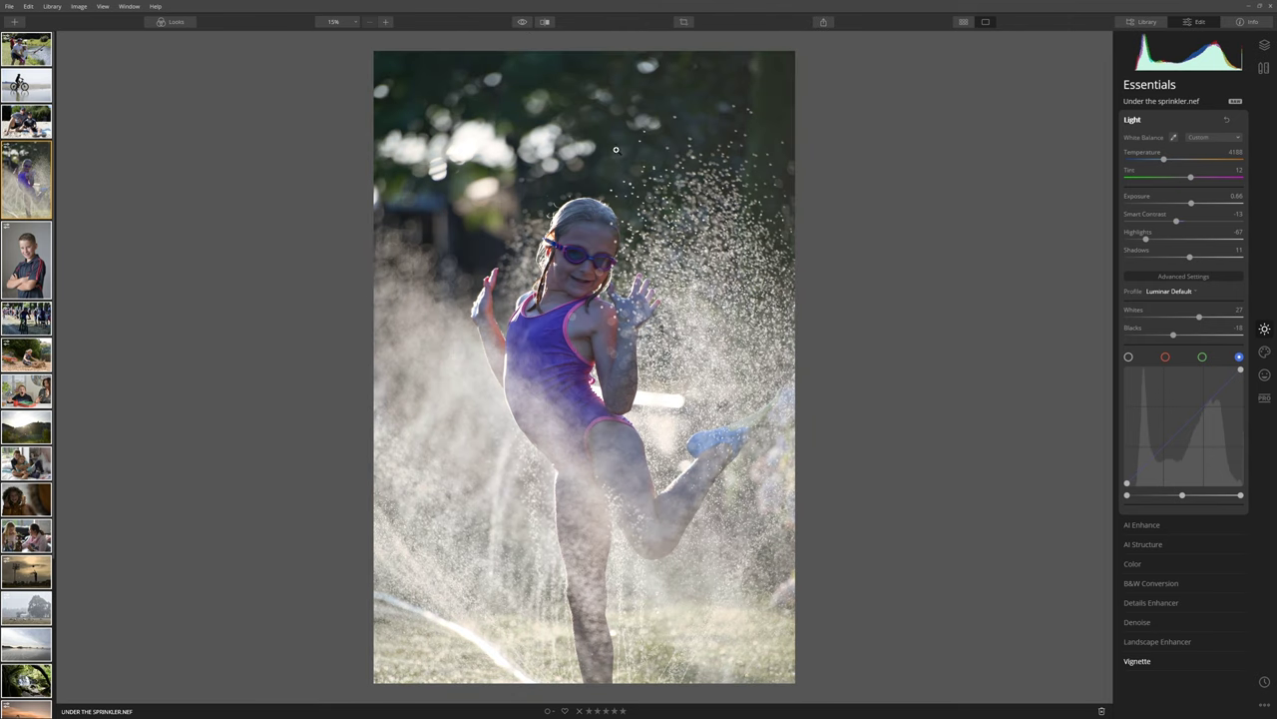
pyautogui.click(1265, 353)
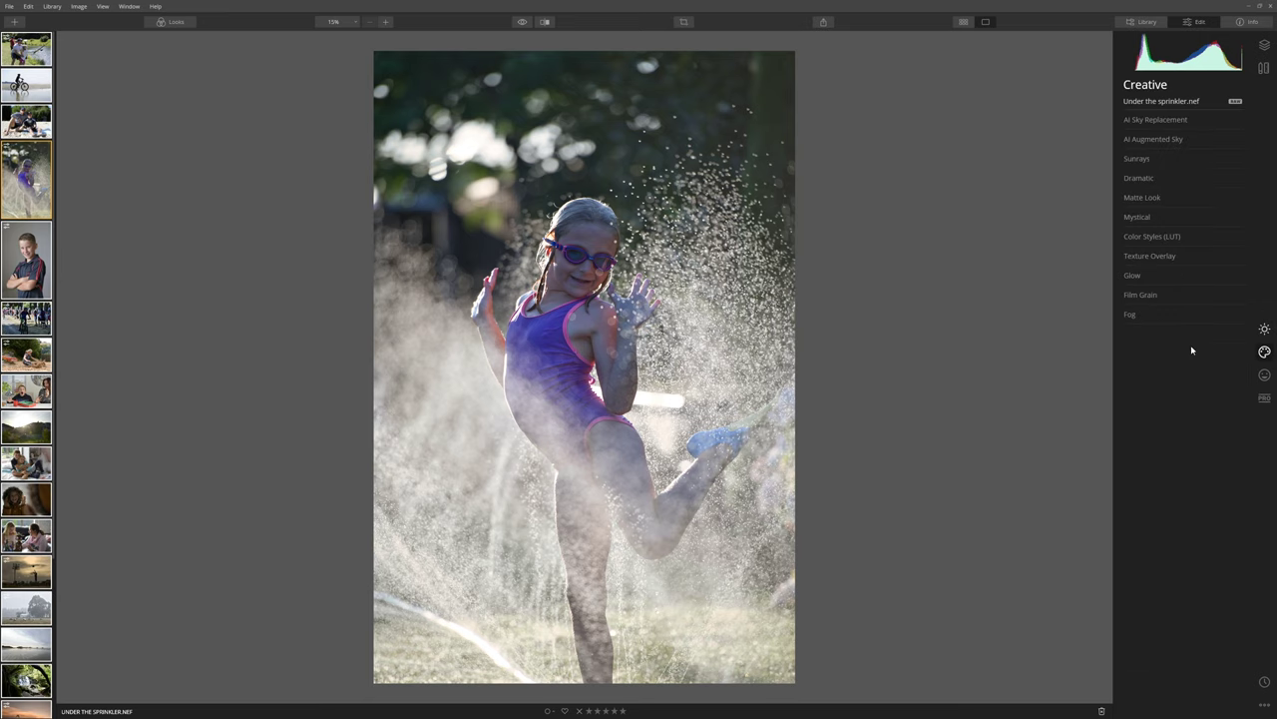
# Apply the Sepia LUT in Color Styles and lower its Amount to 30
pyautogui.click(1175, 236)
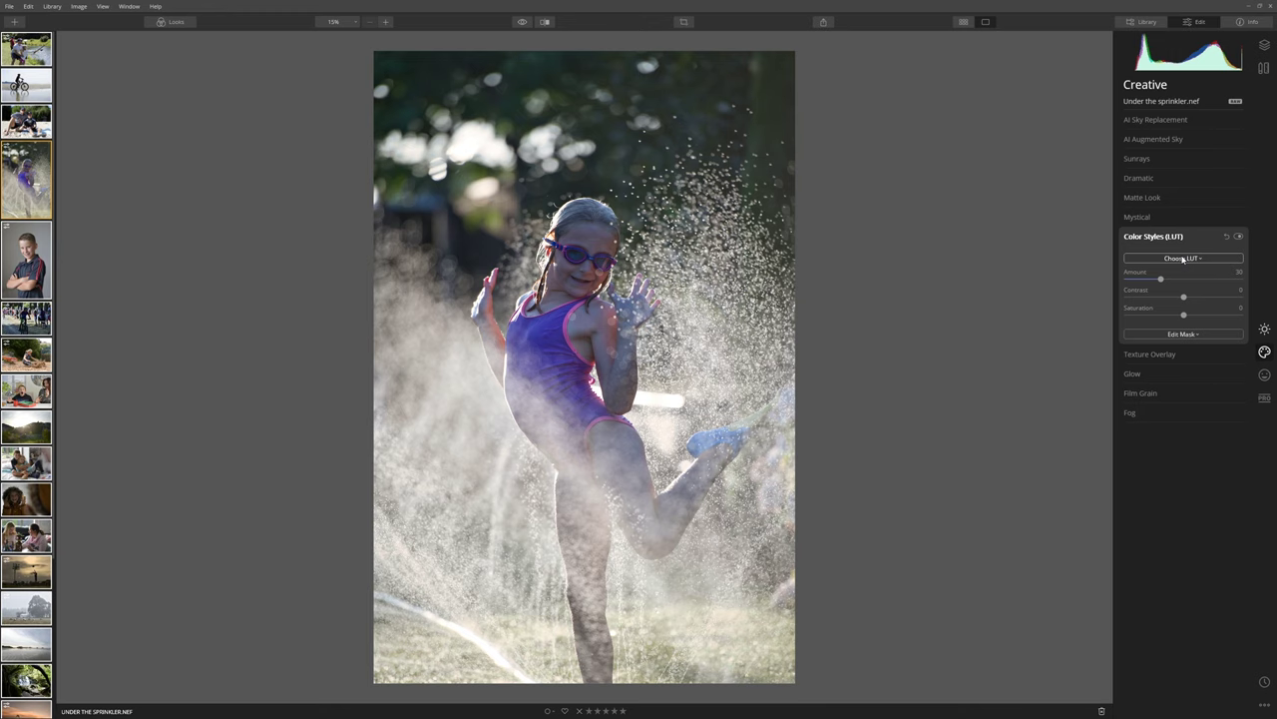
pyautogui.click(1182, 259)
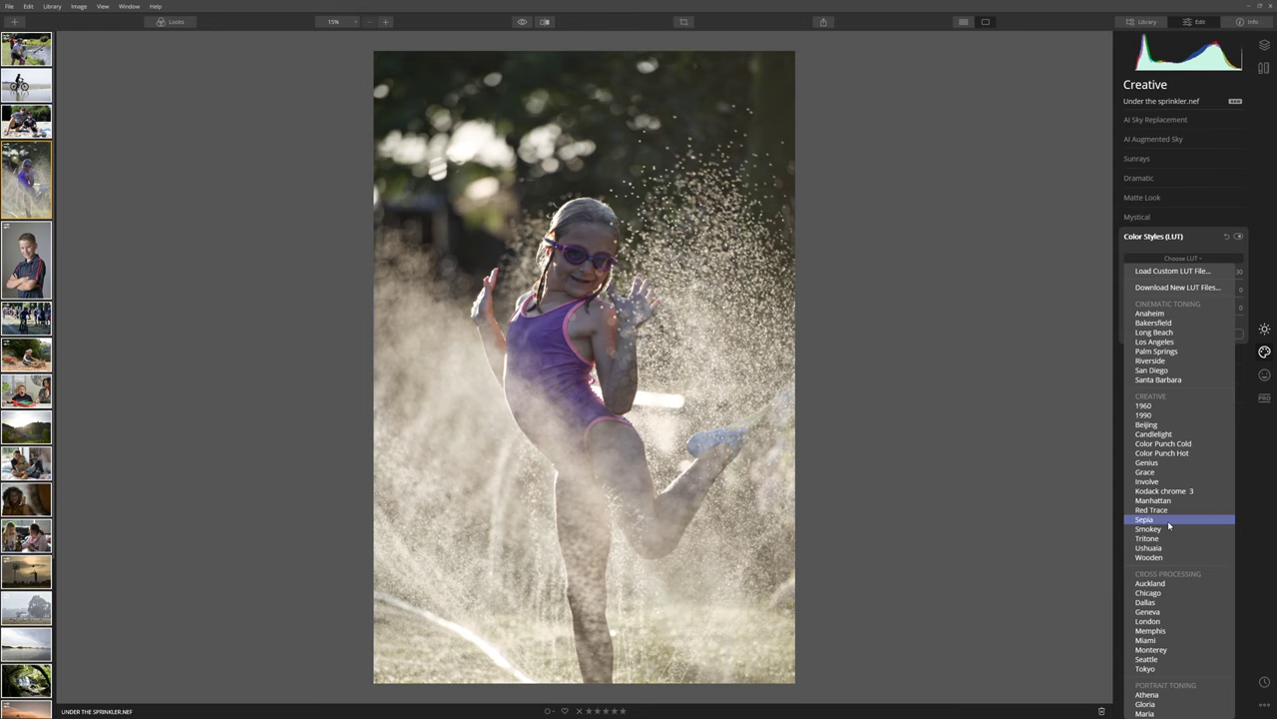
pyautogui.click(1170, 521)
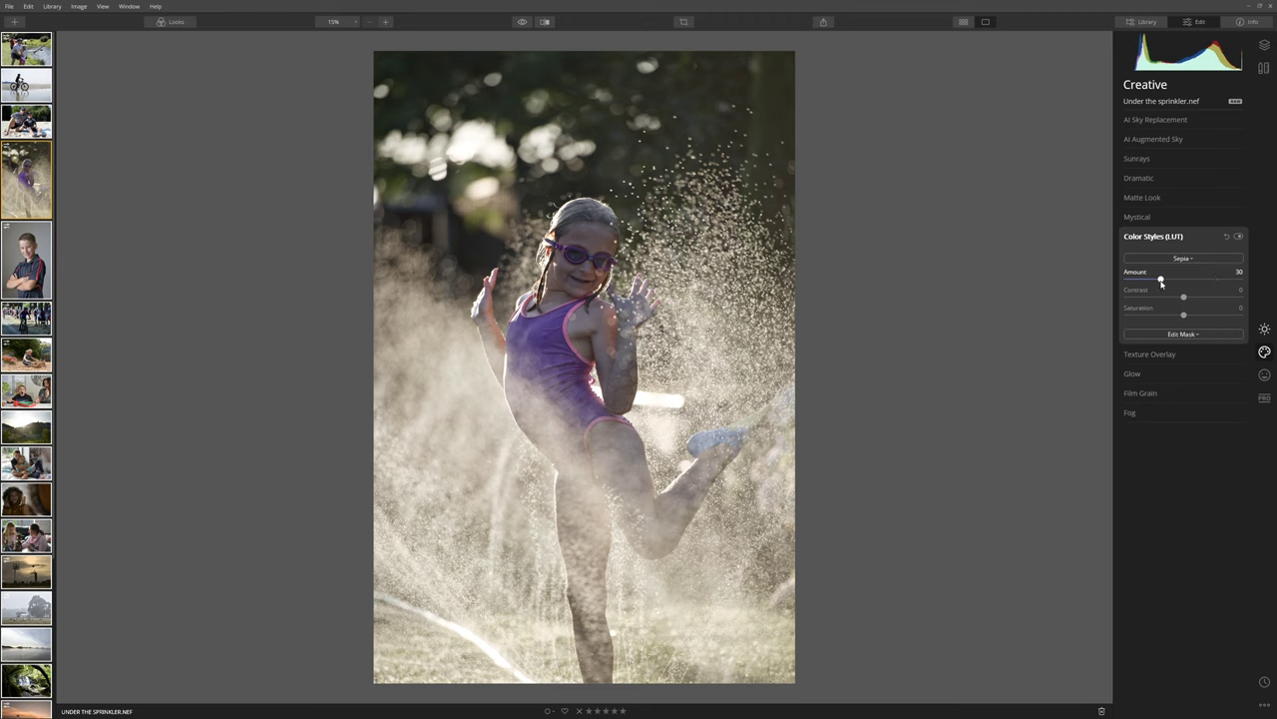
pyautogui.moveTo(1161, 280)
pyautogui.mouseDown()
pyautogui.moveTo(1140, 280)
pyautogui.moveTo(1199, 279)
pyautogui.moveTo(1160, 278)
pyautogui.mouseUp()
# Start a JPEG export of the sprinkler photo with the colour space set to sRGB
pyautogui.click(9, 8)
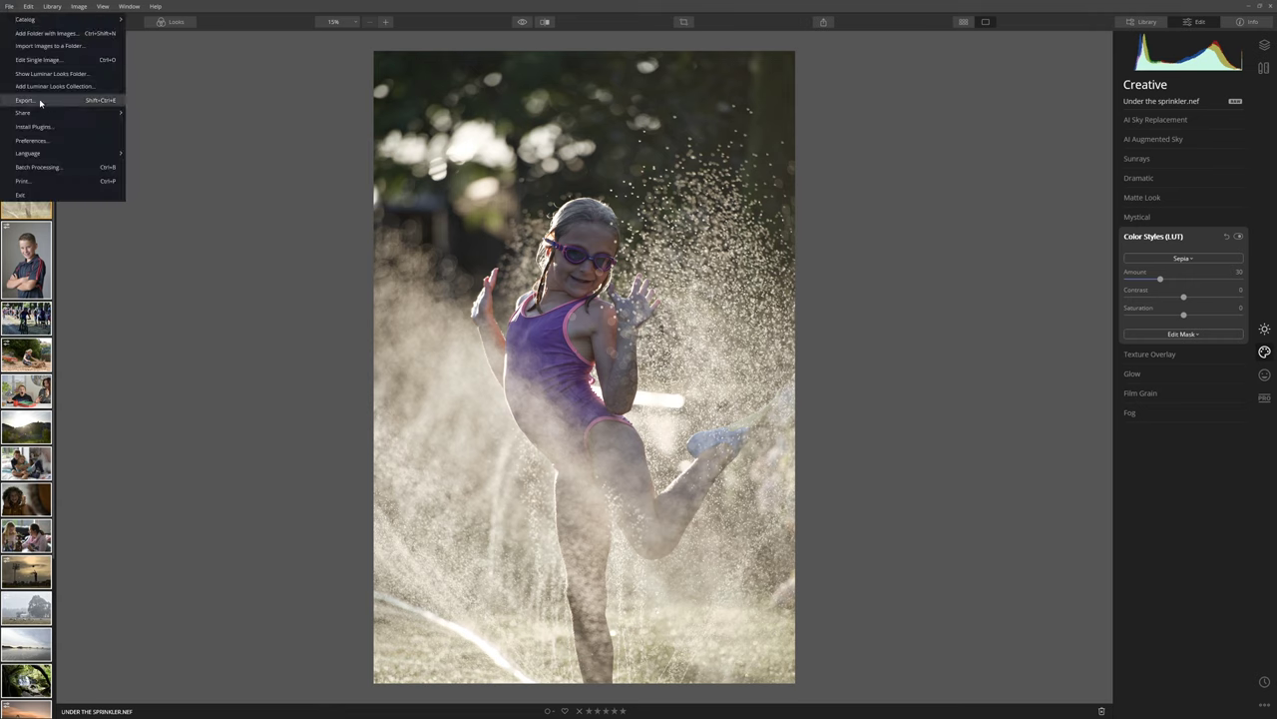
pyautogui.click(253, 80)
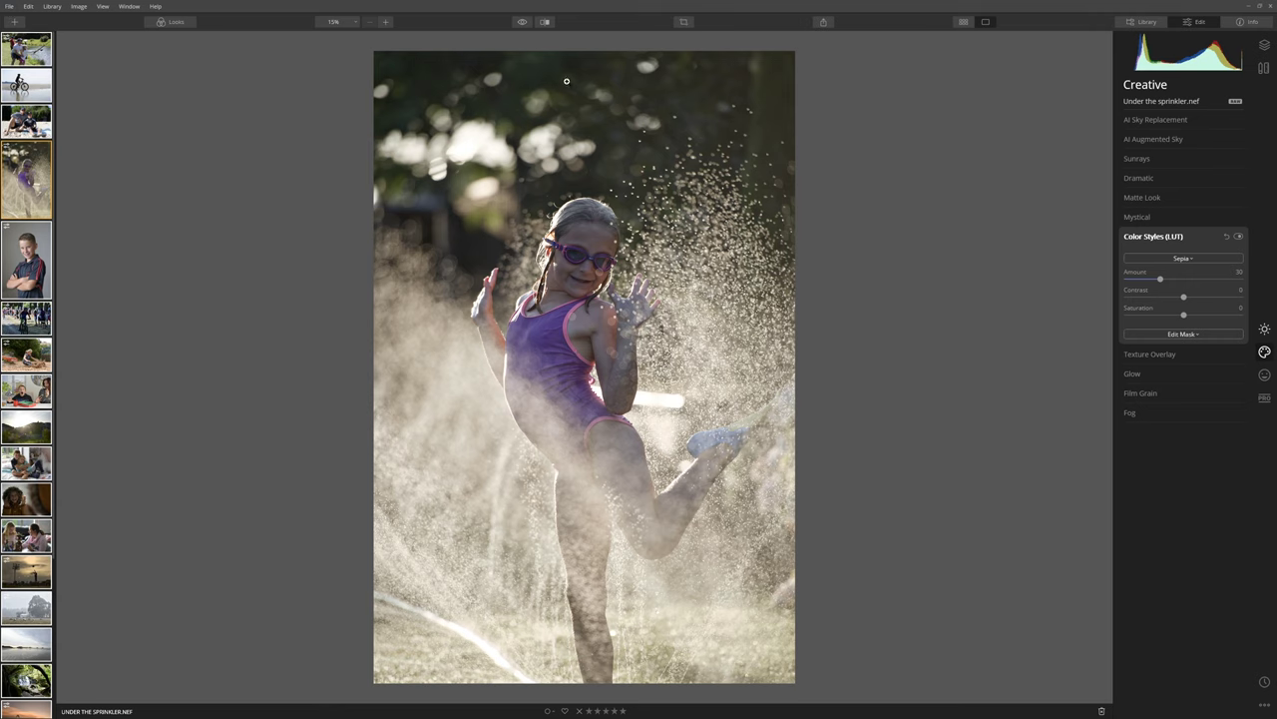
pyautogui.click(823, 22)
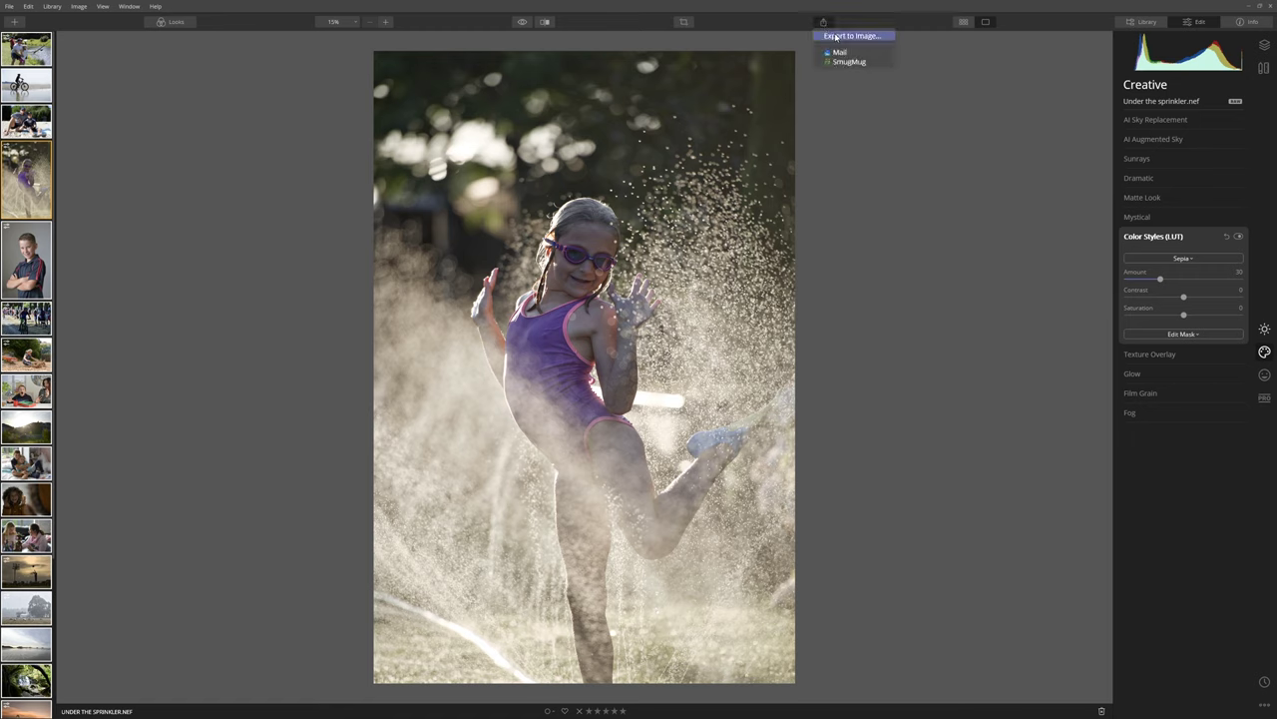
pyautogui.click(842, 37)
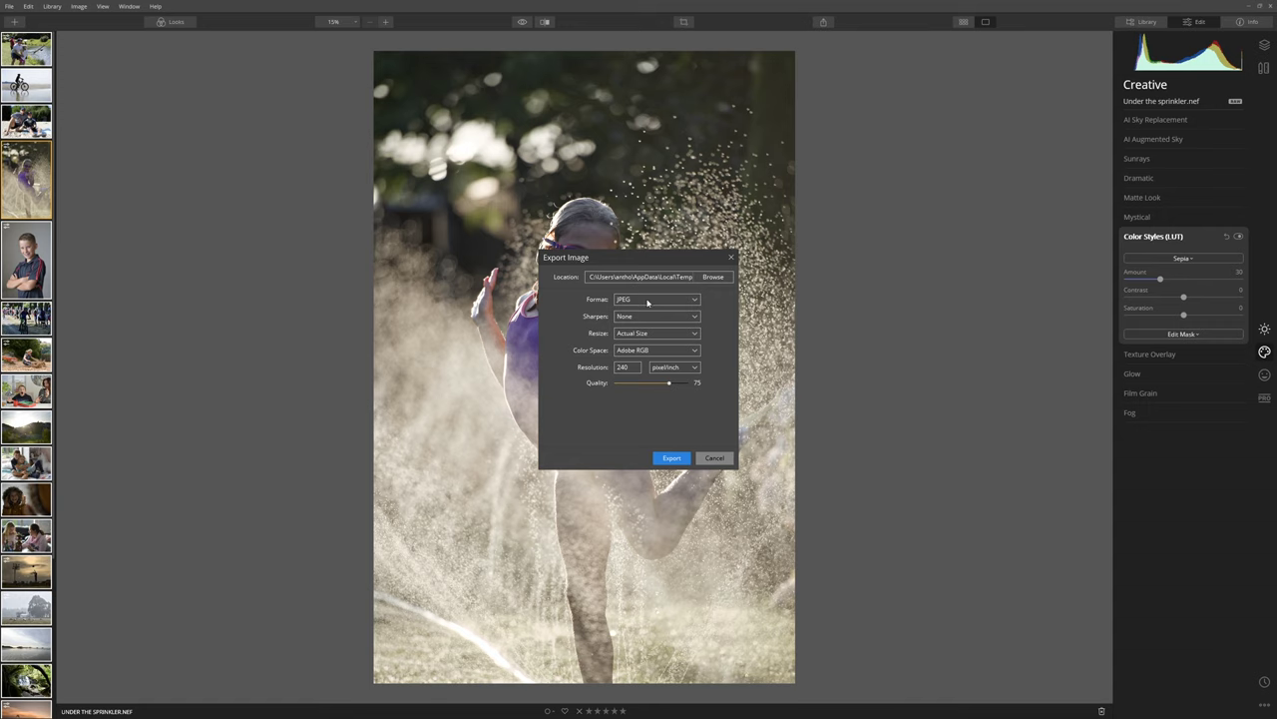
pyautogui.click(635, 351)
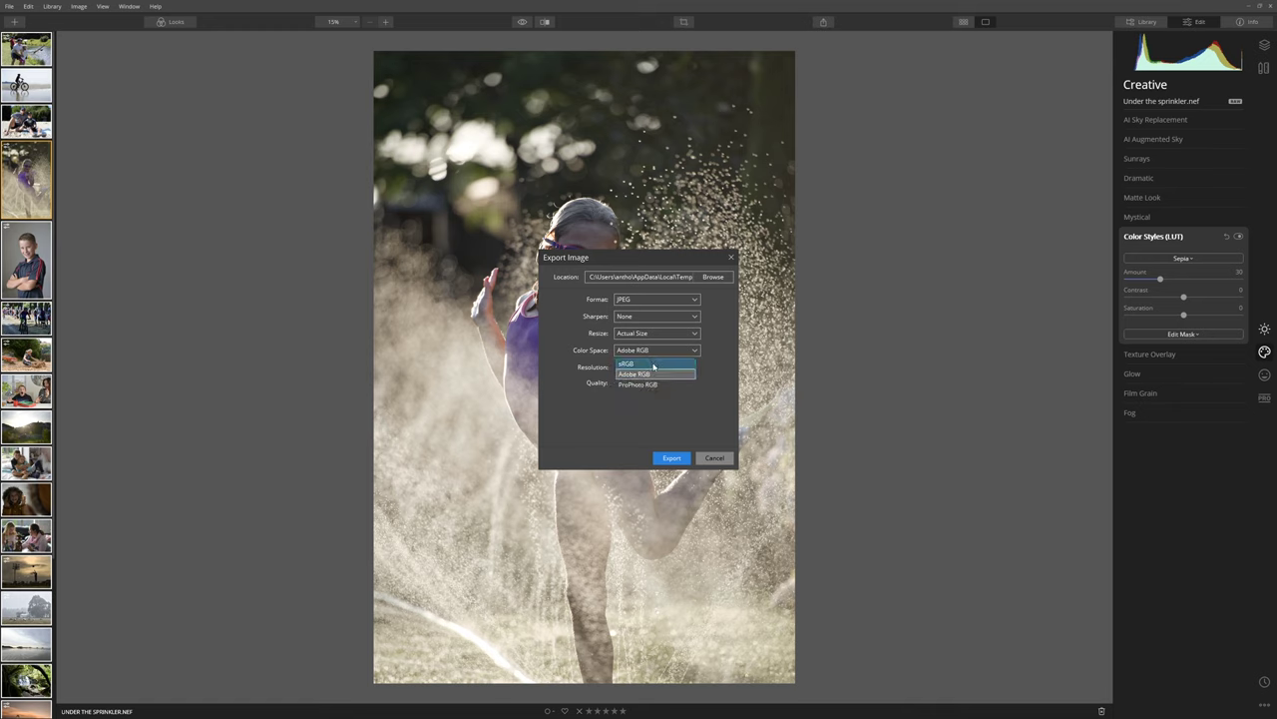
pyautogui.click(687, 351)
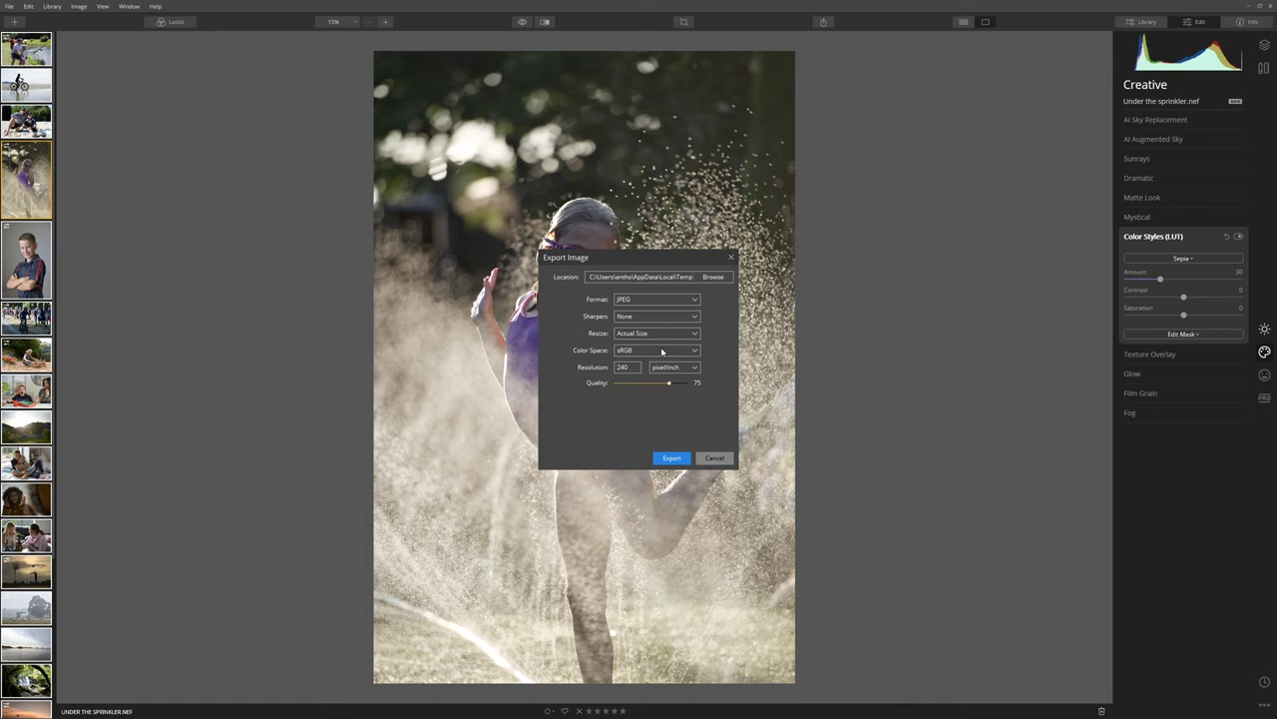
pyautogui.click(661, 351)
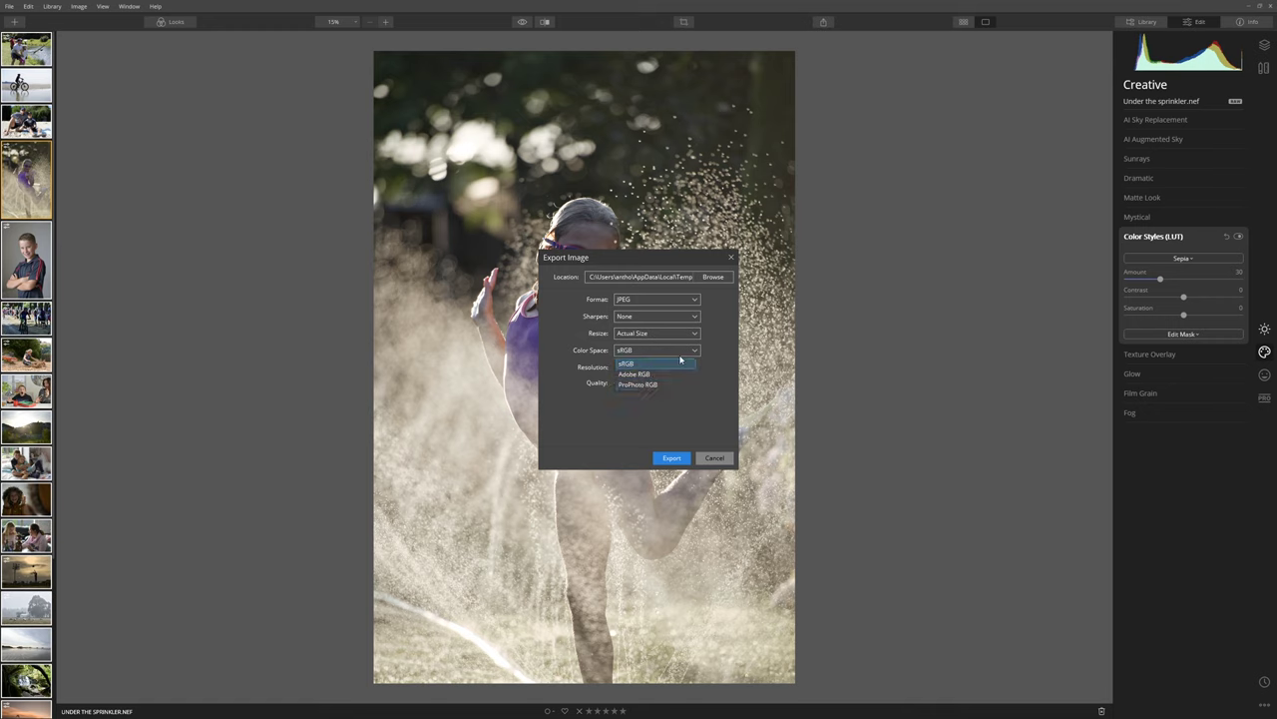
pyautogui.click(664, 350)
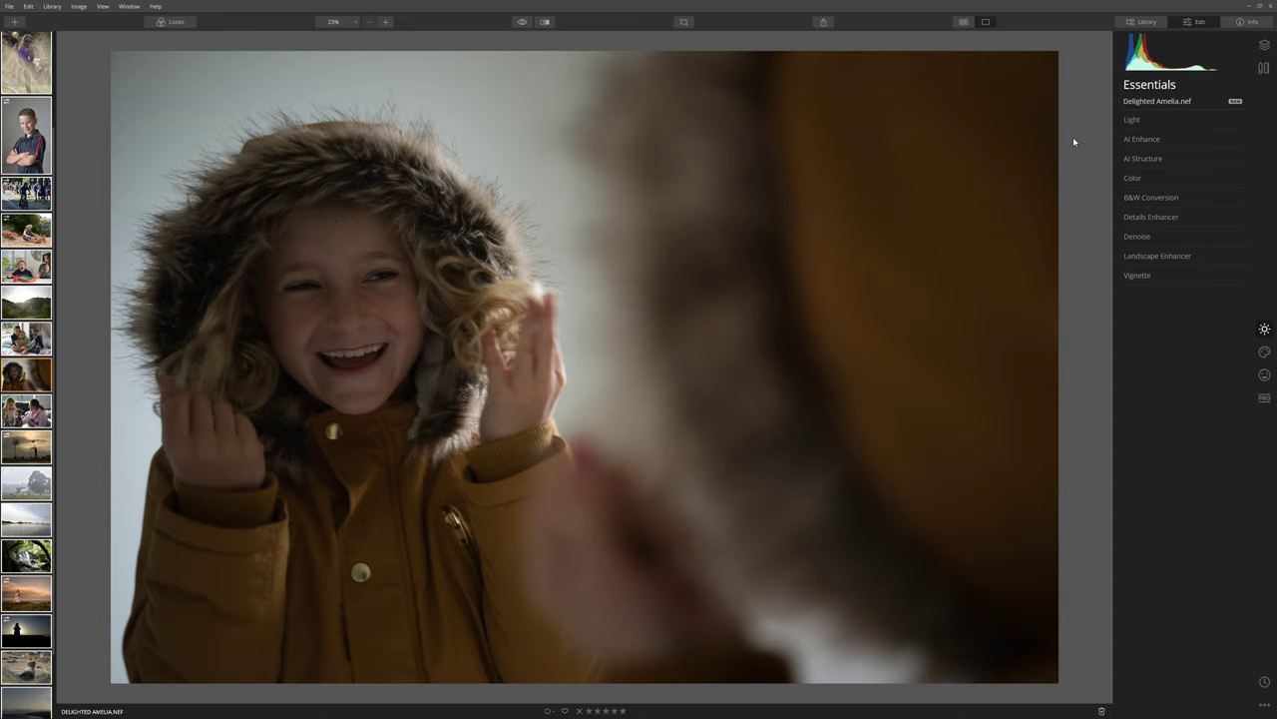
# Raise Exposure to 1.40, pull Highlights to -23 and increase Smart Contrast
pyautogui.click(1157, 121)
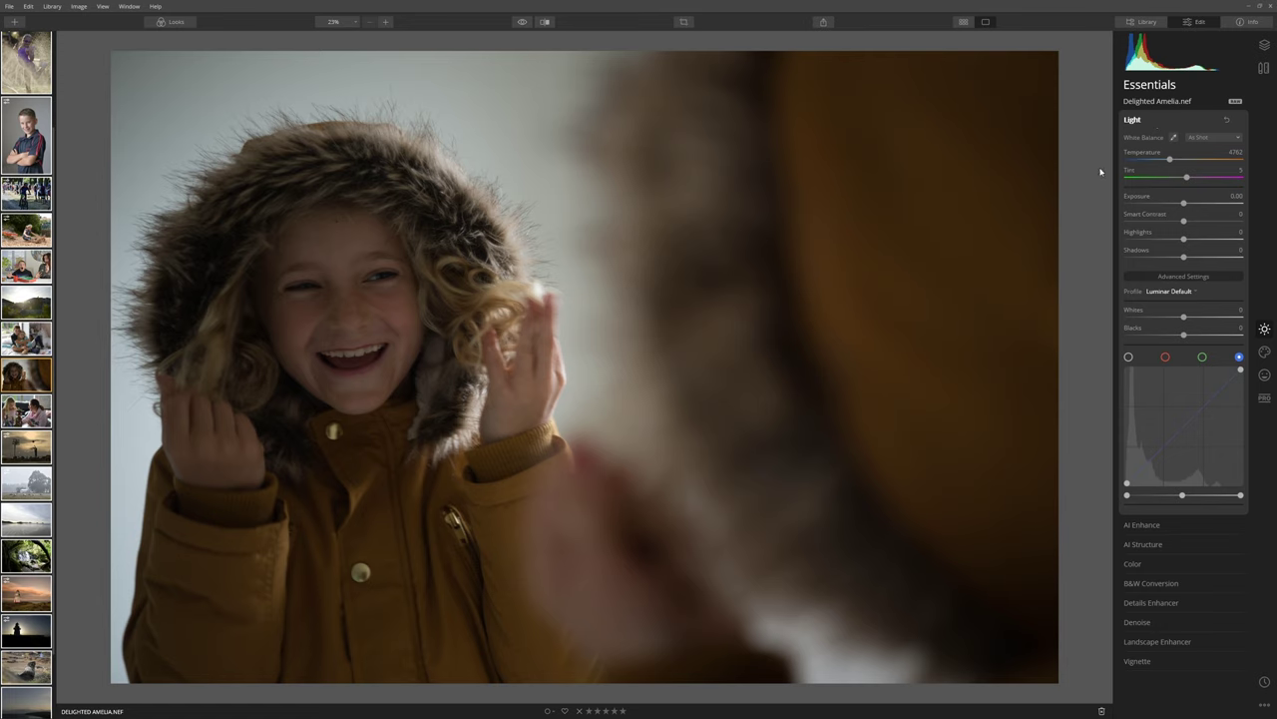
pyautogui.moveTo(1184, 207); pyautogui.dragTo(1200, 217)
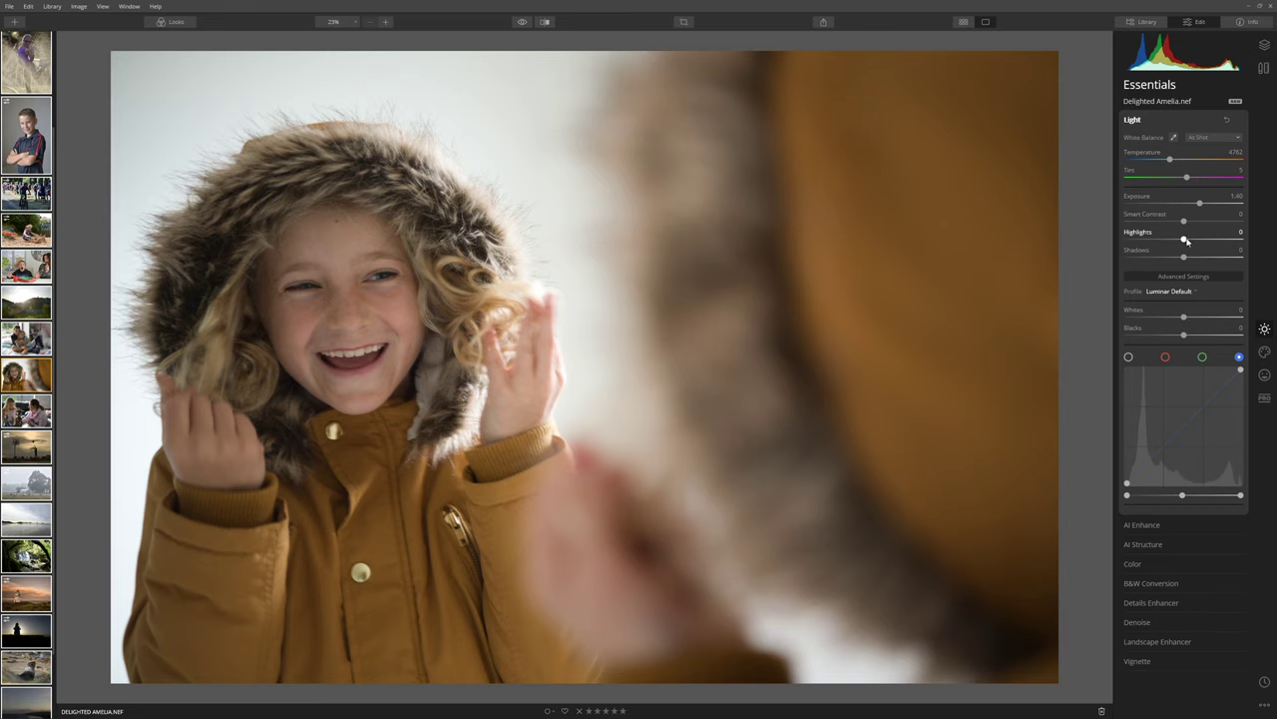
pyautogui.moveTo(1187, 241)
pyautogui.mouseDown()
pyautogui.moveTo(1173, 237)
pyautogui.moveTo(1193, 259)
pyautogui.mouseUp()
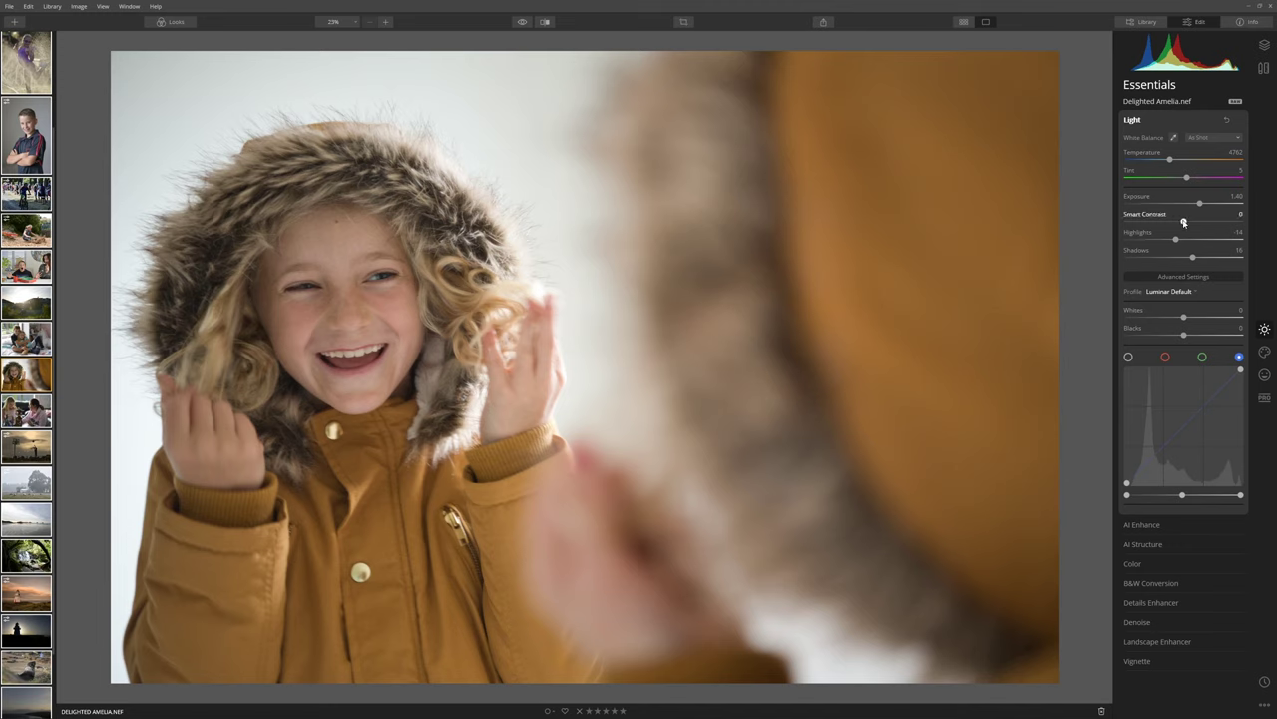
pyautogui.moveTo(1184, 222); pyautogui.dragTo(1205, 224)
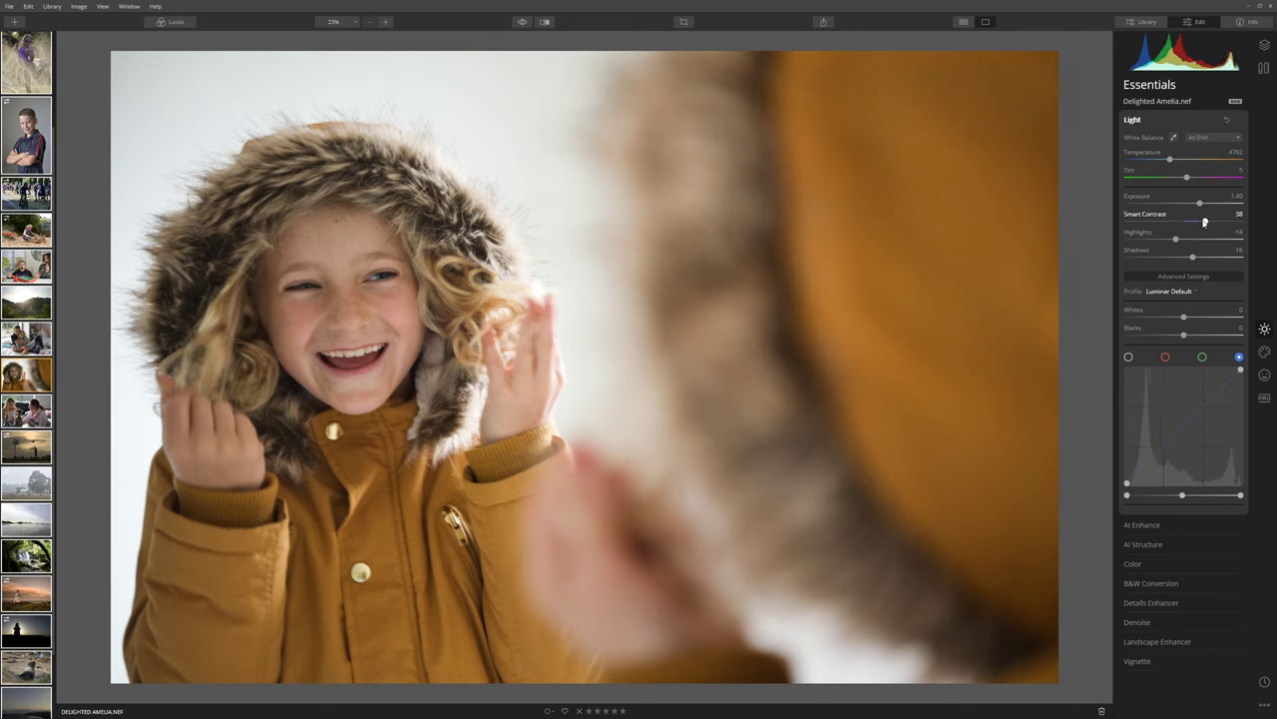
# Set white balance from the white background, then warm Temperature slightly to 4749
pyautogui.click(1175, 137)
pyautogui.click(597, 360)
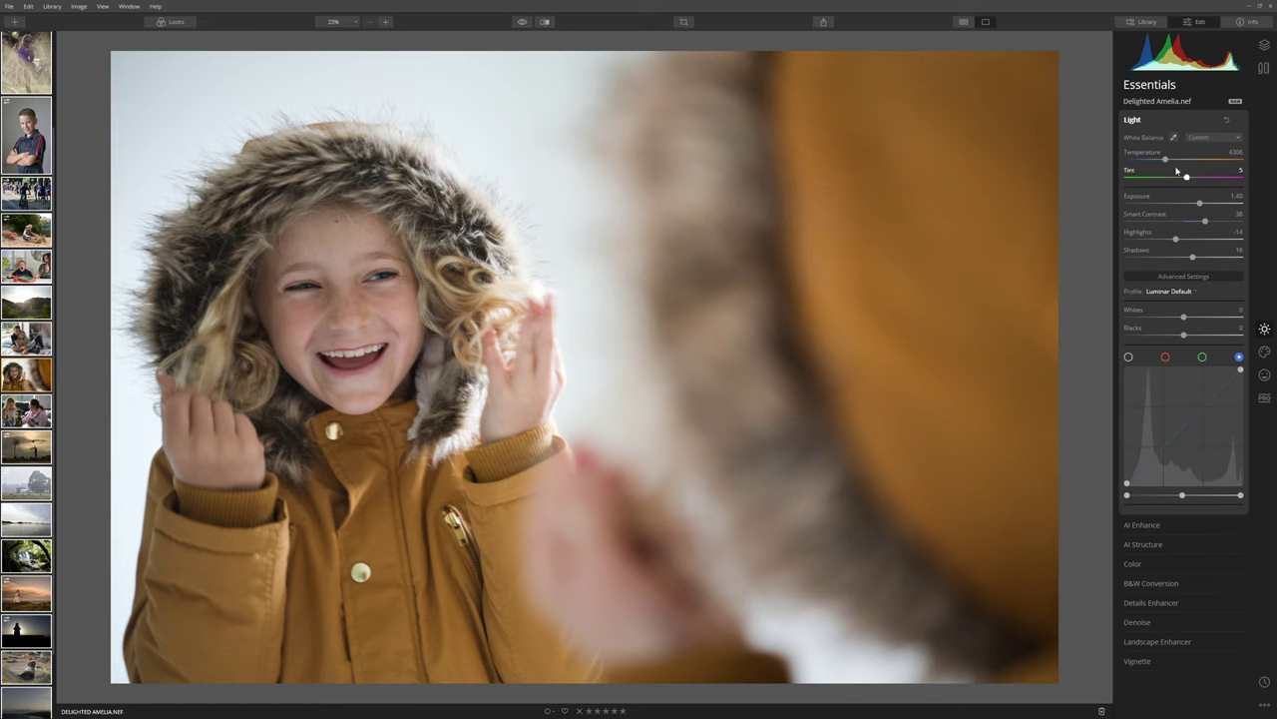
pyautogui.moveTo(1168, 163); pyautogui.dragTo(1172, 162)
pyautogui.click(1142, 121)
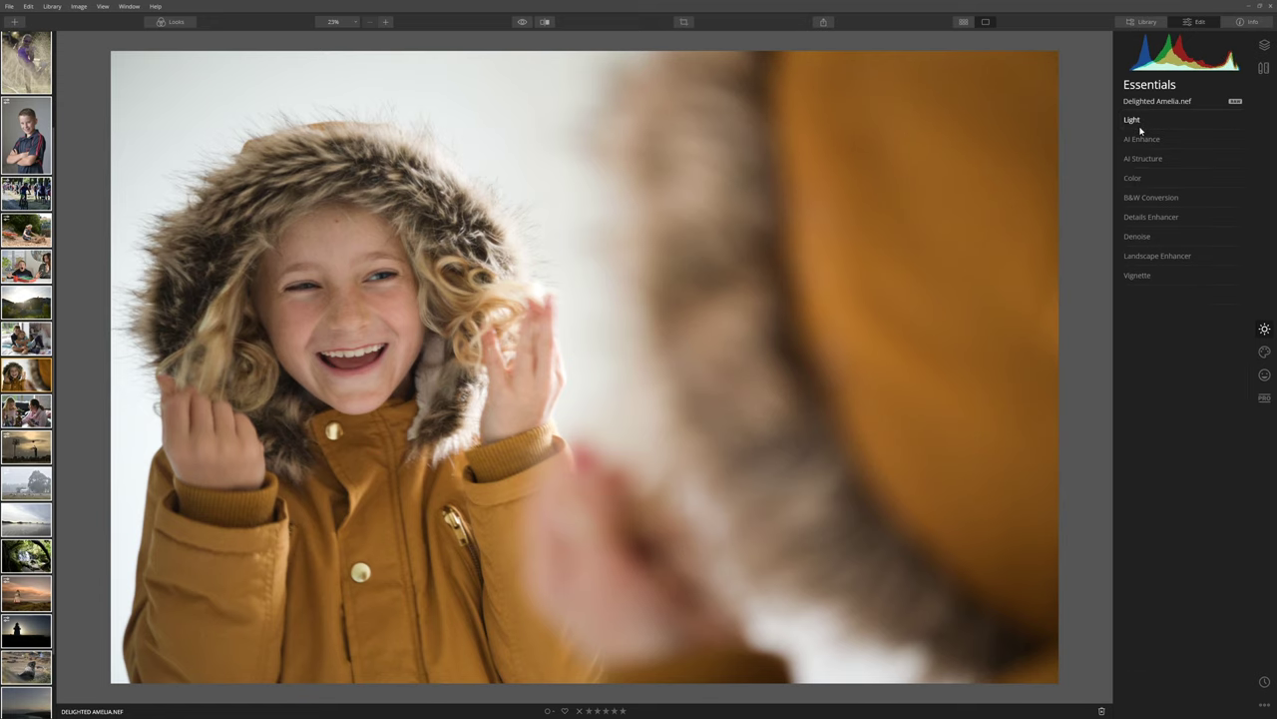
# Lower Color Saturation to -14 and compare the portrait before and after
pyautogui.click(1140, 178)
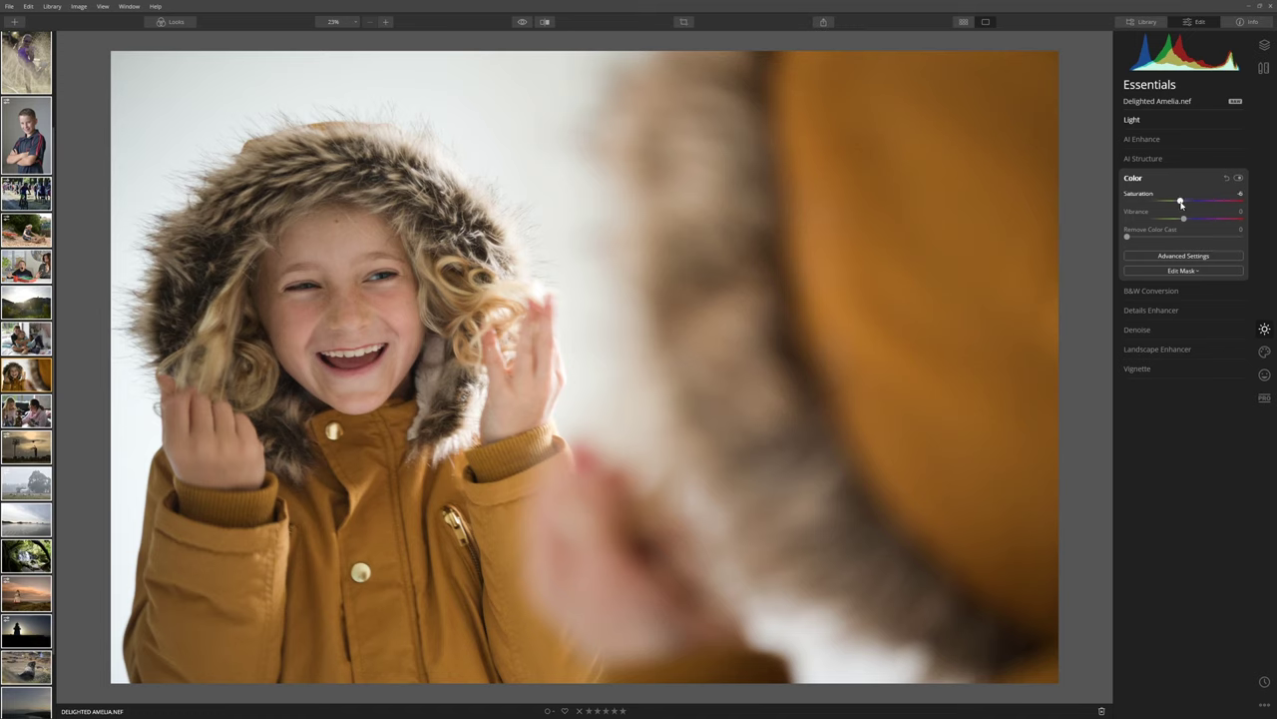
pyautogui.moveTo(1182, 204); pyautogui.dragTo(1177, 206)
pyautogui.click(520, 27)
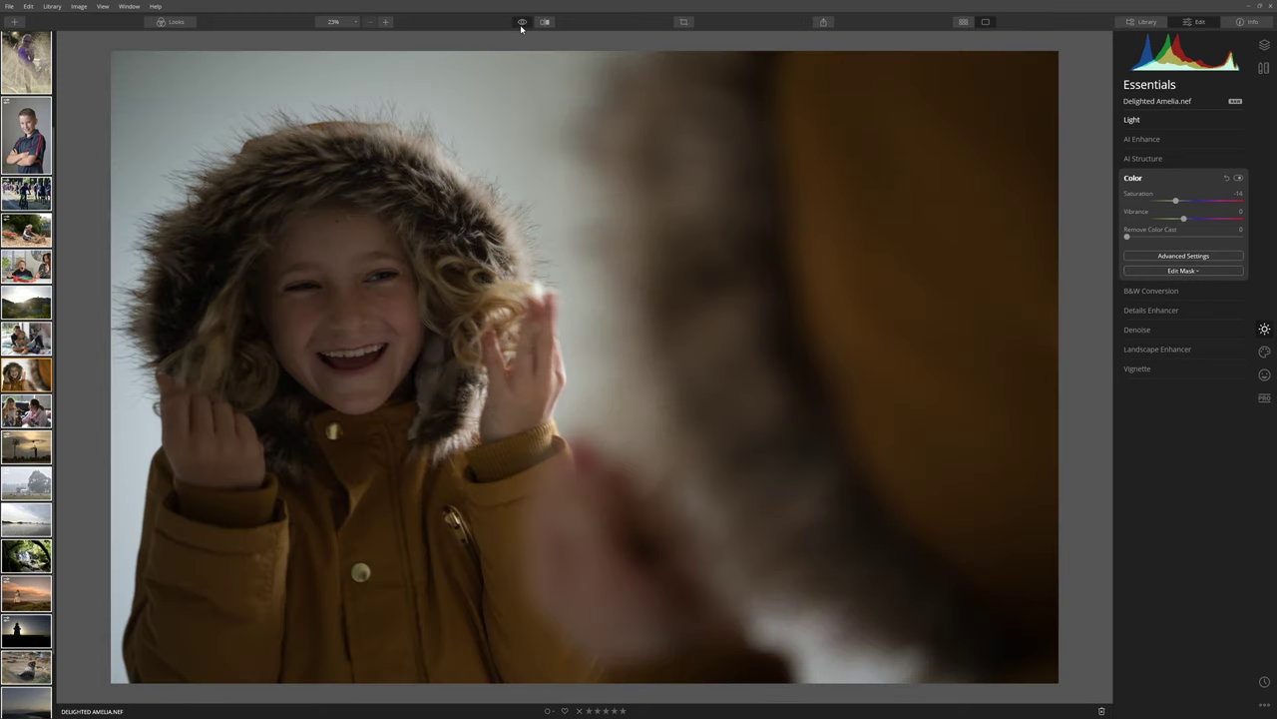
pyautogui.click(519, 27)
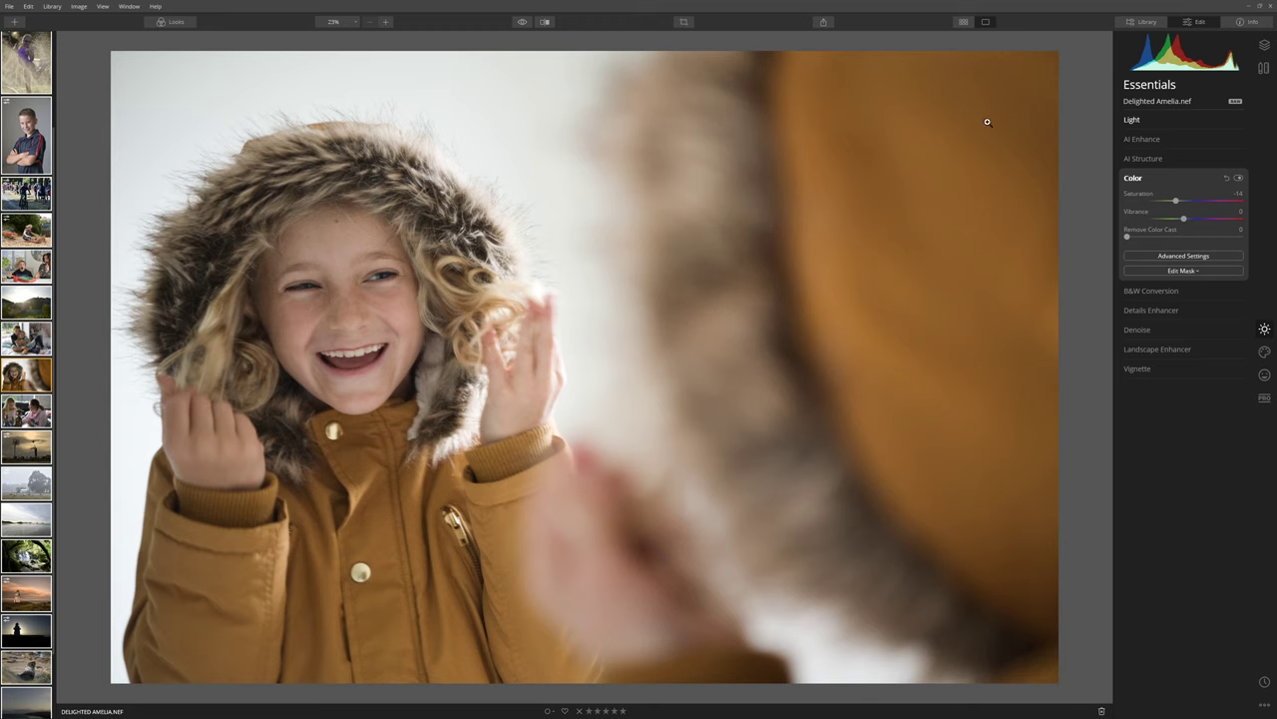
pyautogui.click(1264, 68)
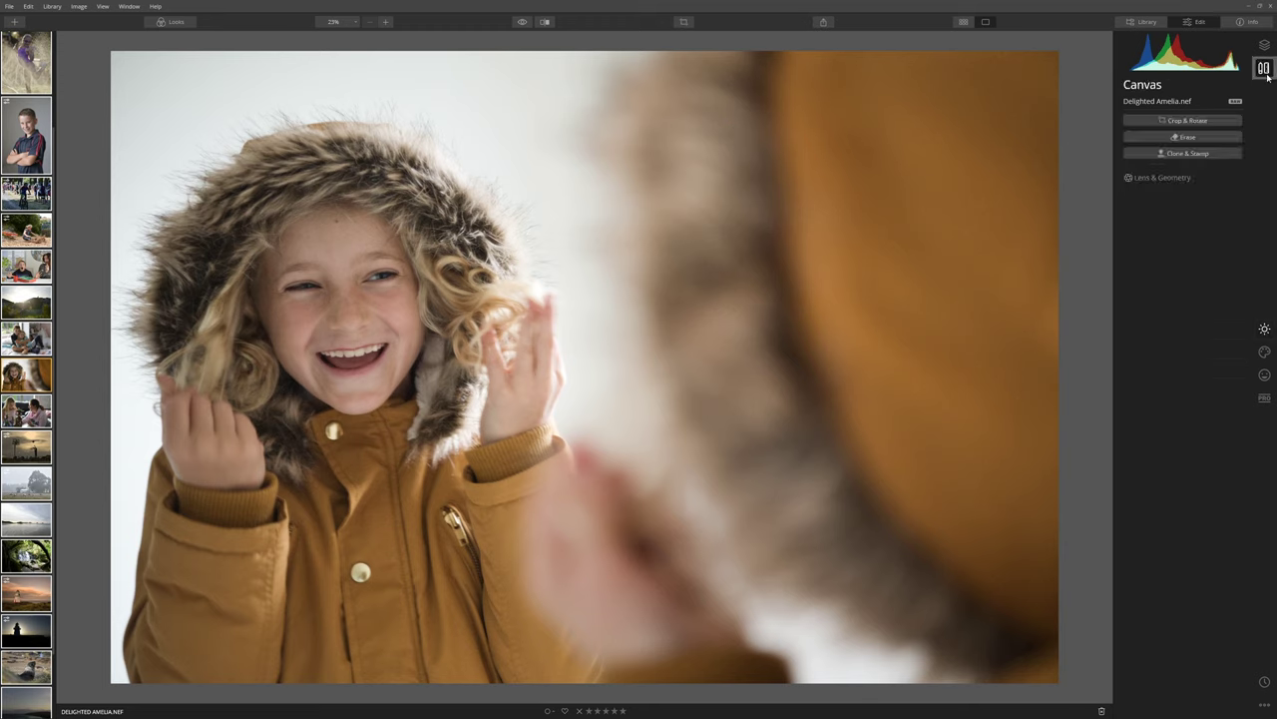
# Crop the portrait tighter, trimming the blurred right edge and placing the girl further left
pyautogui.click(1188, 121)
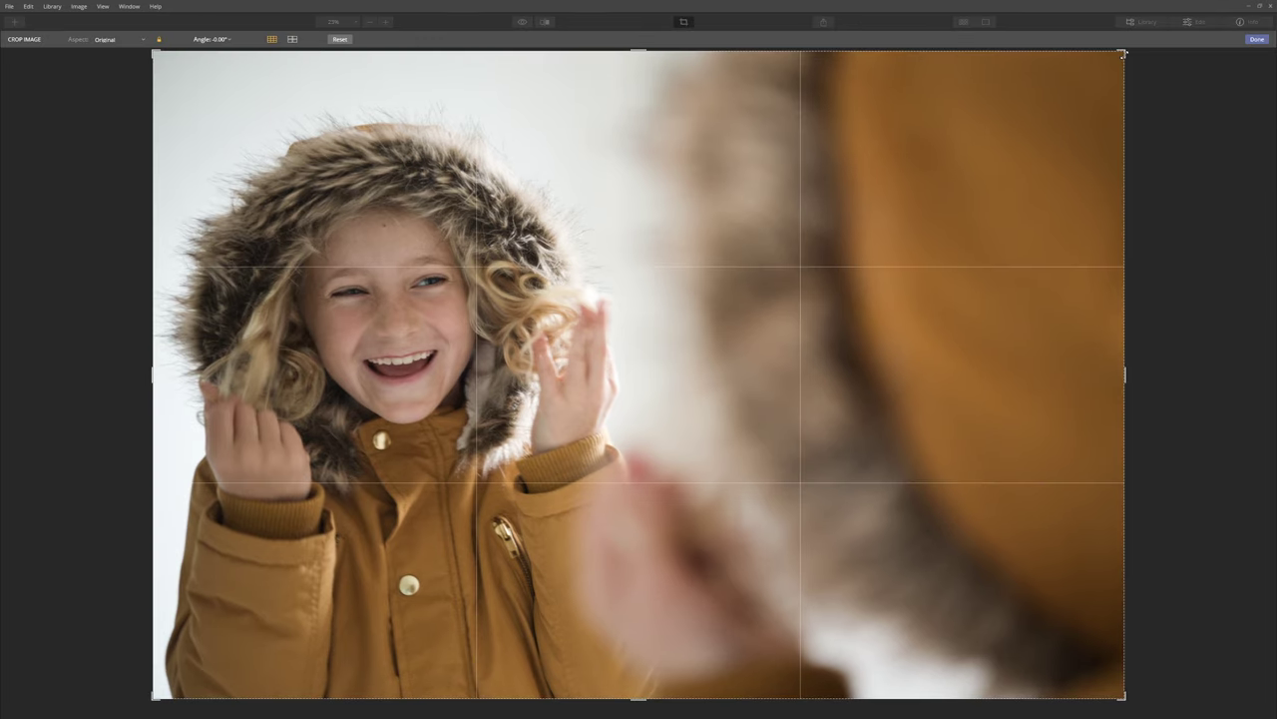
pyautogui.moveTo(1122, 54); pyautogui.dragTo(1062, 134)
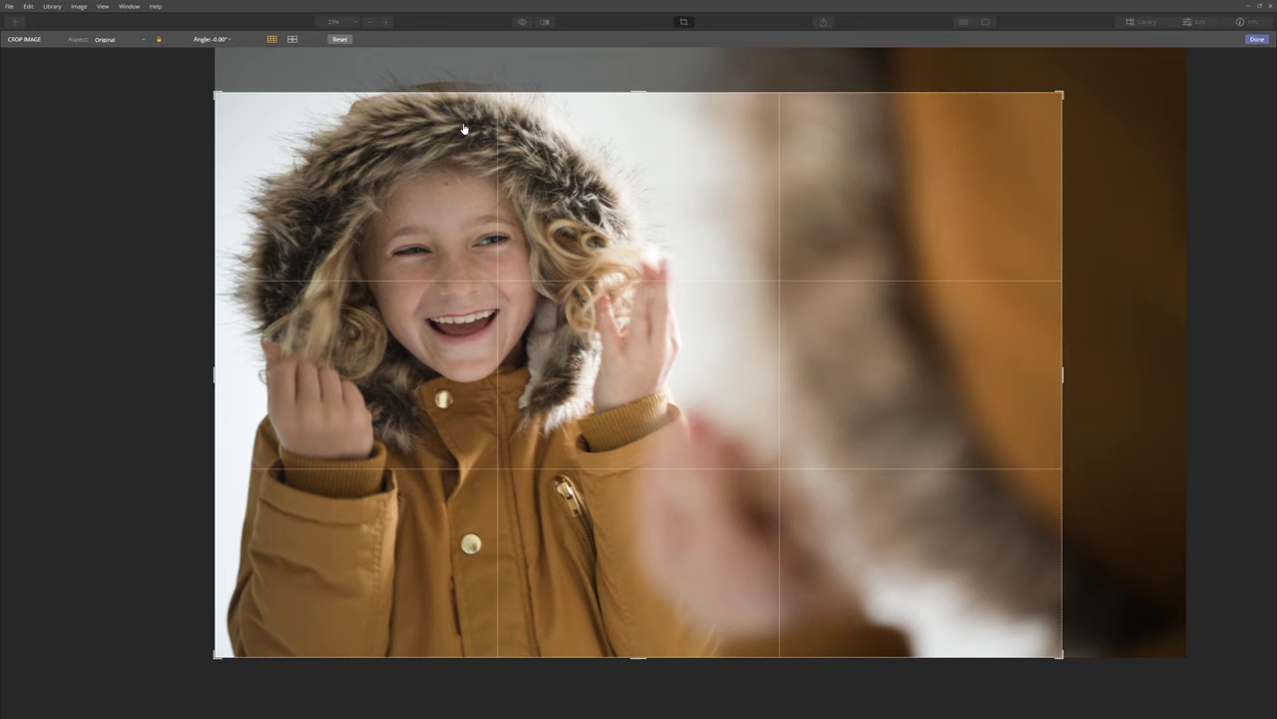
pyautogui.moveTo(662, 171); pyautogui.dragTo(684, 227)
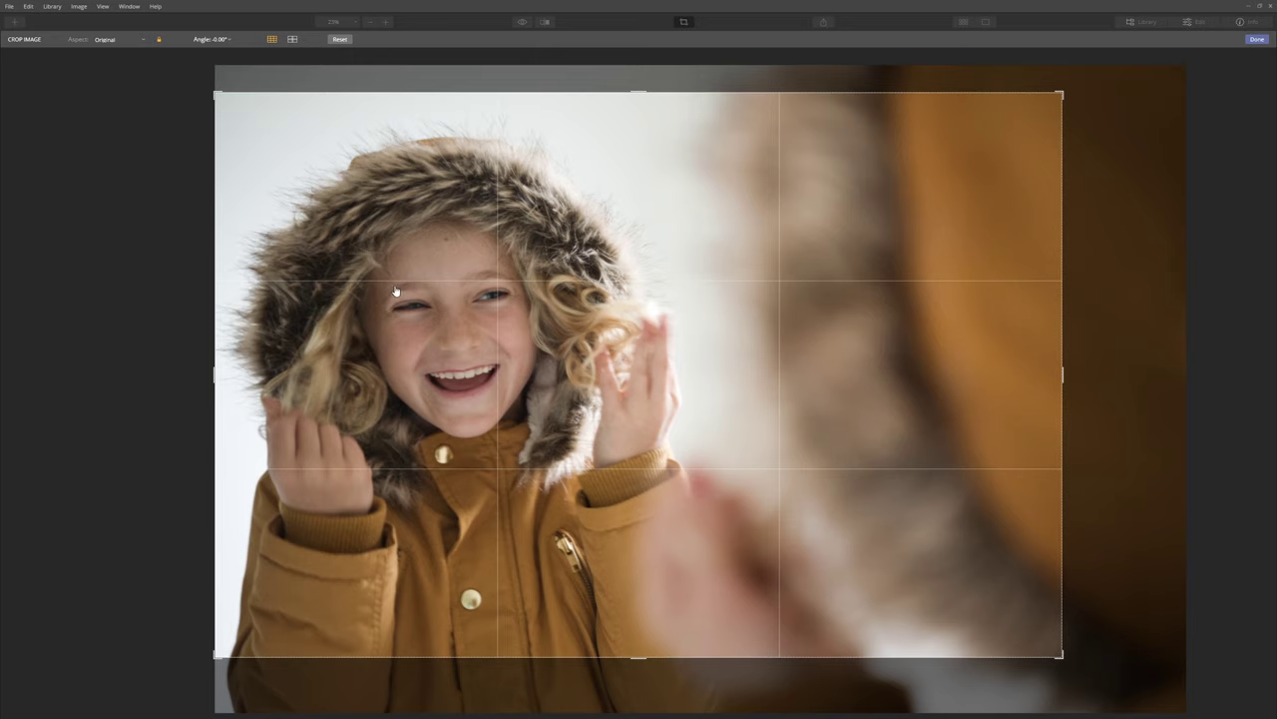
pyautogui.moveTo(479, 299); pyautogui.dragTo(464, 291)
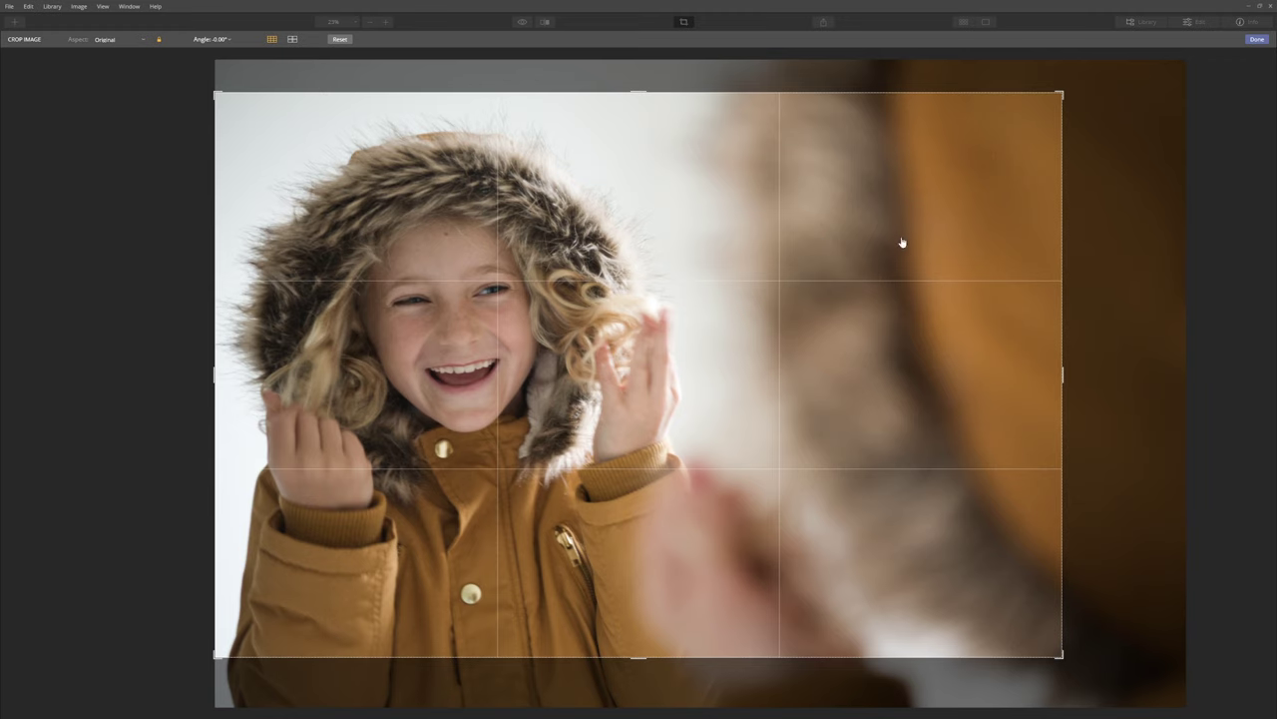
pyautogui.click(1257, 39)
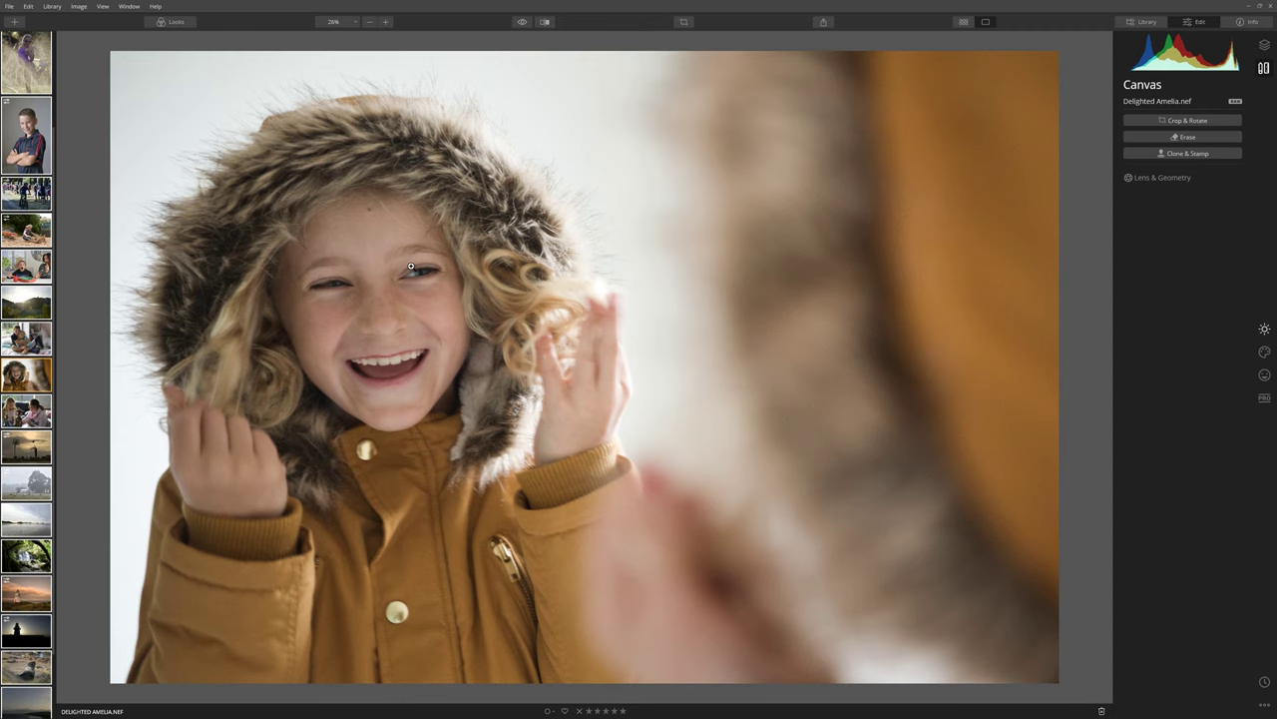
pyautogui.click(424, 275)
# Set Details Enhancer Sharpen to about 76 and Sharpening Radius to 62
pyautogui.moveTo(424, 274); pyautogui.dragTo(971, 242)
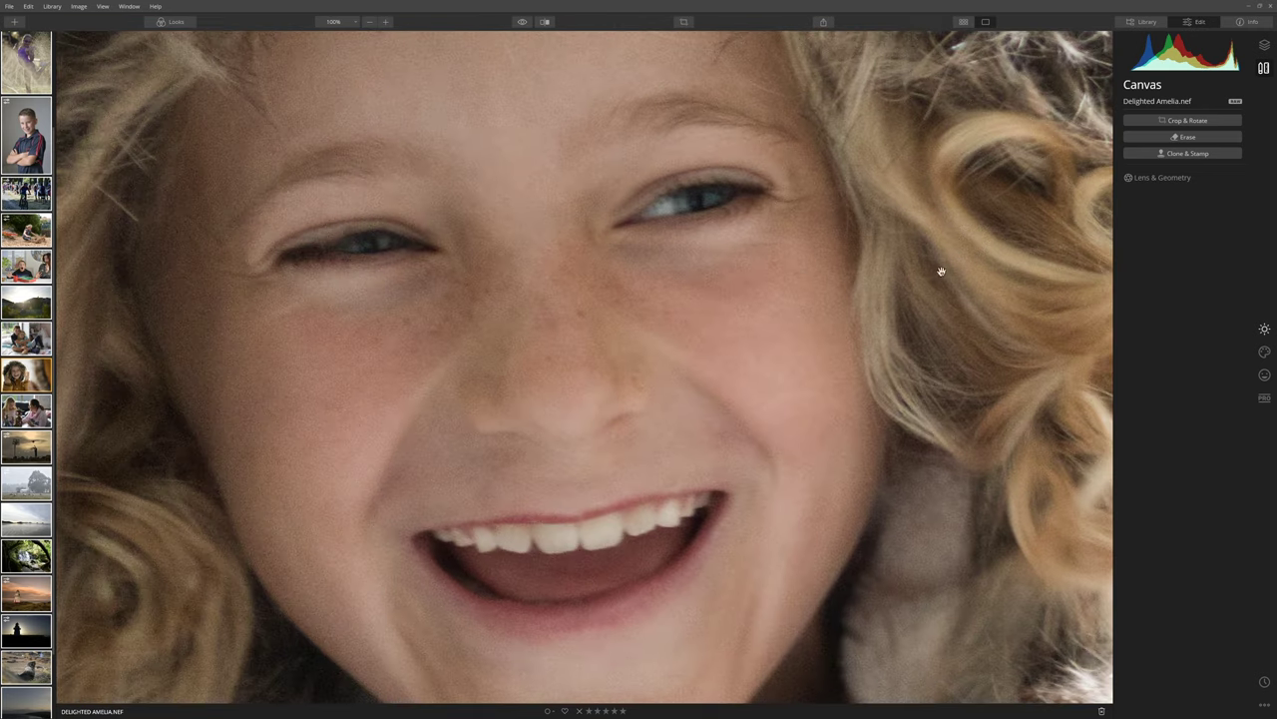
pyautogui.click(1264, 350)
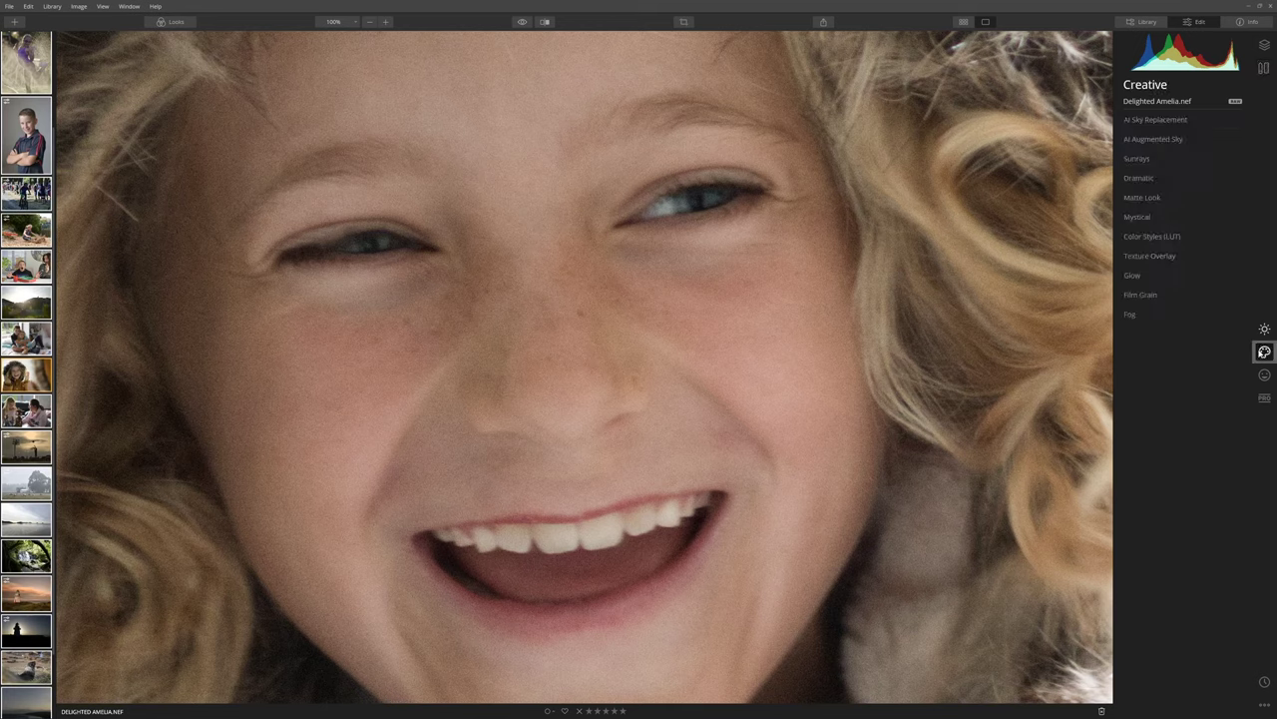
pyautogui.click(1265, 329)
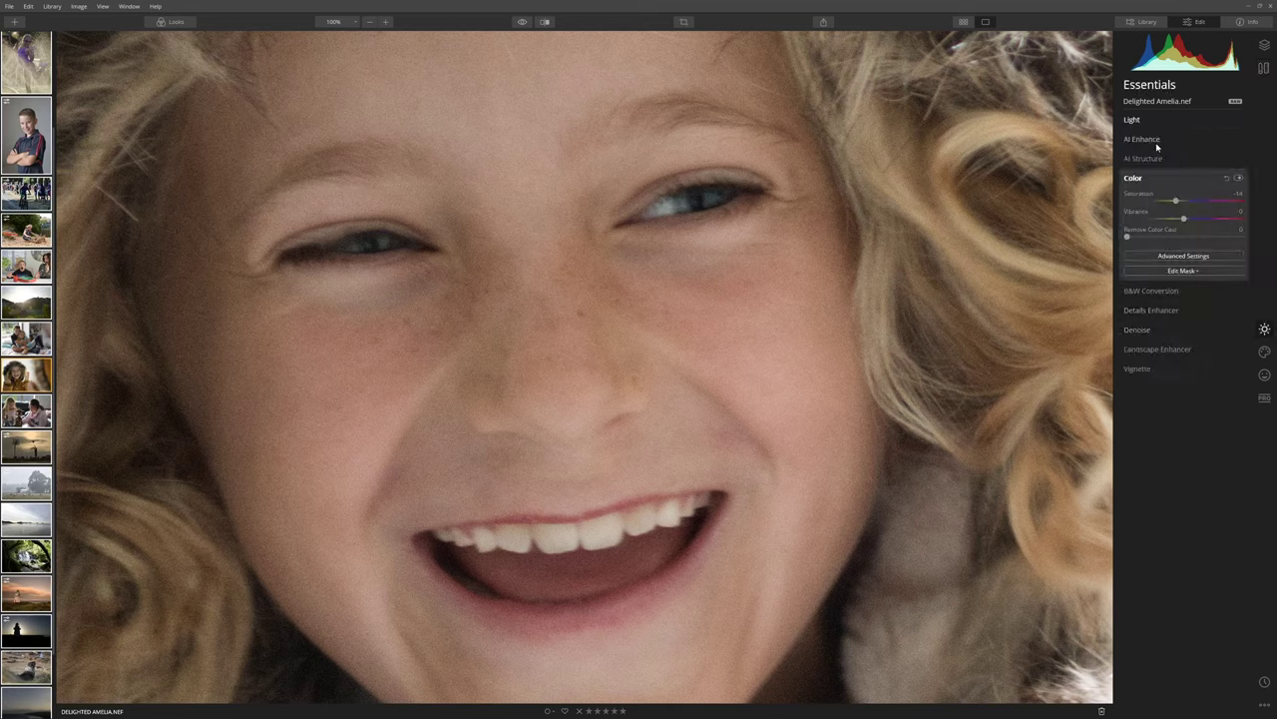
pyautogui.click(1175, 311)
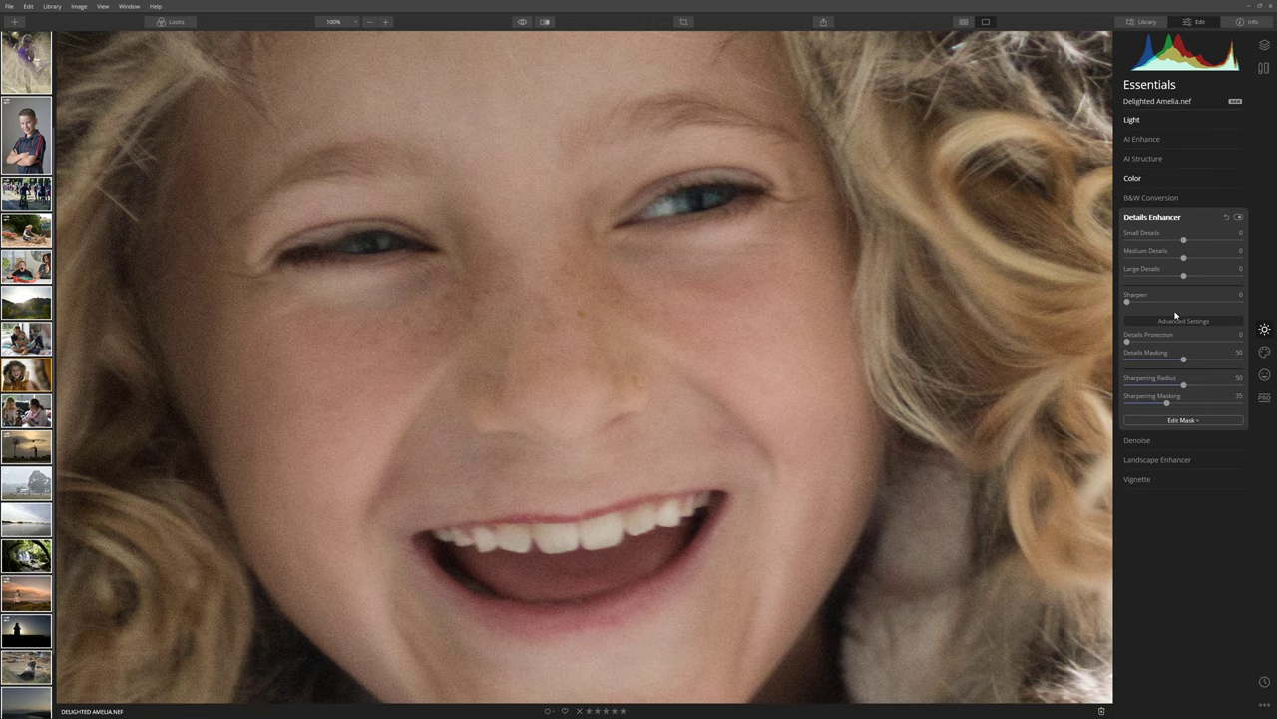
pyautogui.moveTo(1147, 301); pyautogui.dragTo(1243, 299)
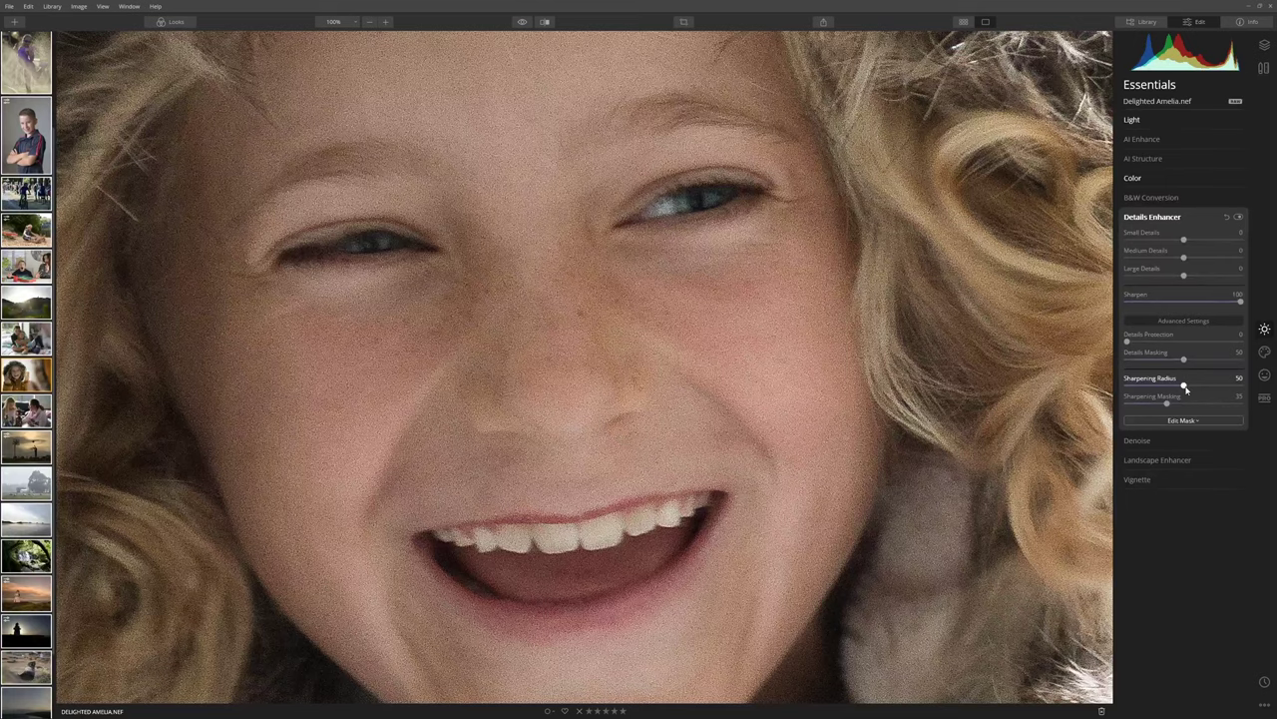
pyautogui.moveTo(1186, 389); pyautogui.dragTo(1200, 392)
pyautogui.moveTo(1240, 301); pyautogui.dragTo(1214, 305)
# Compare the sharpening by toggling Details Enhancer while viewing the hair, hand and face
pyautogui.click(524, 22)
pyautogui.click(1239, 217)
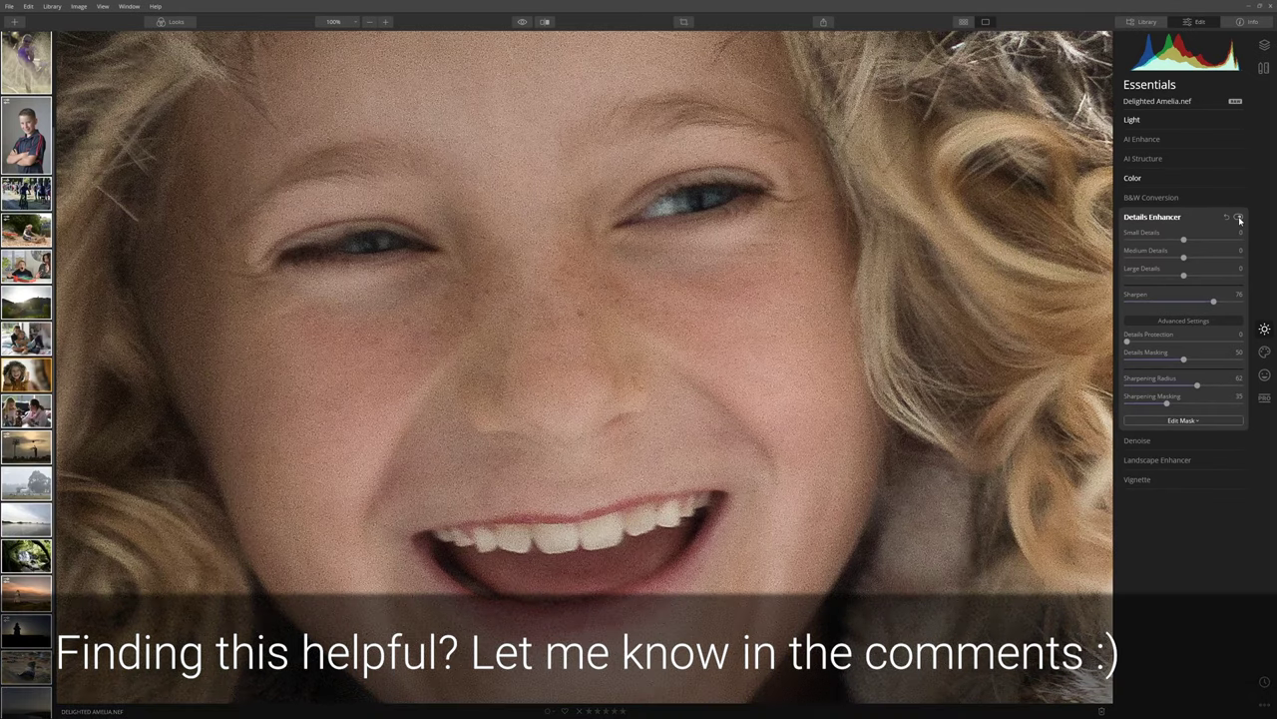
pyautogui.moveTo(922, 178); pyautogui.dragTo(359, 189)
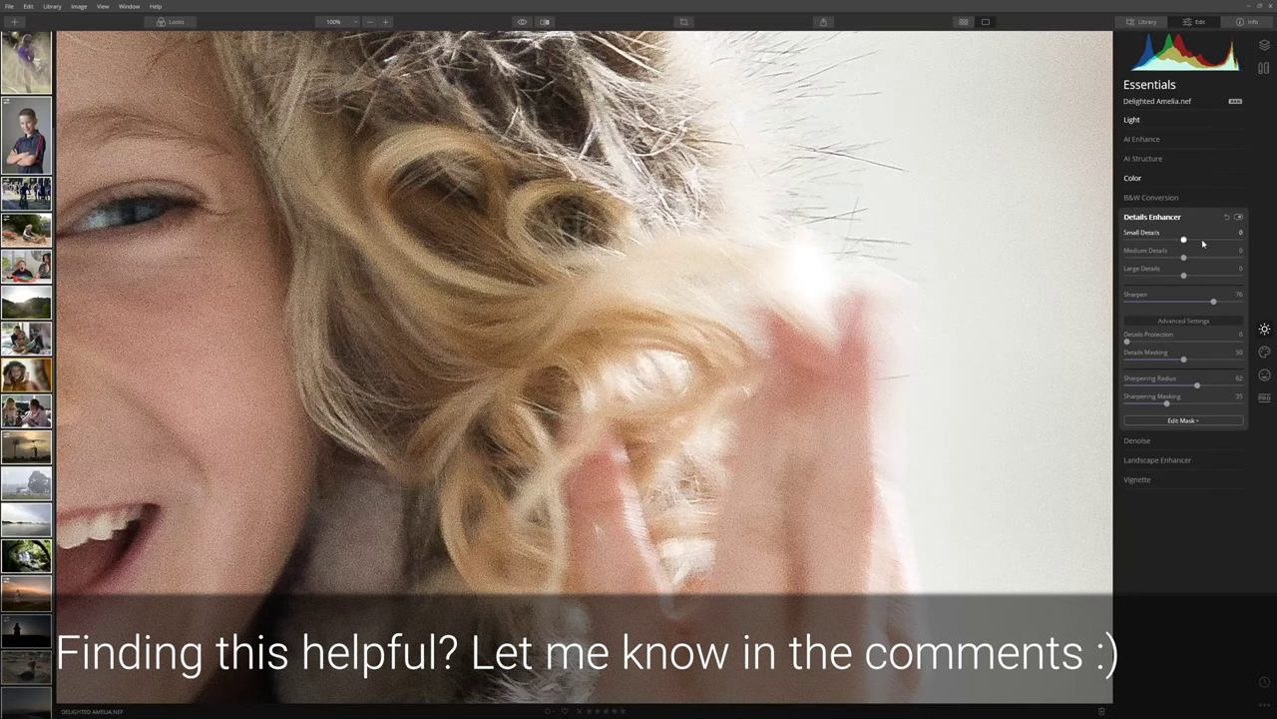
pyautogui.click(1239, 216)
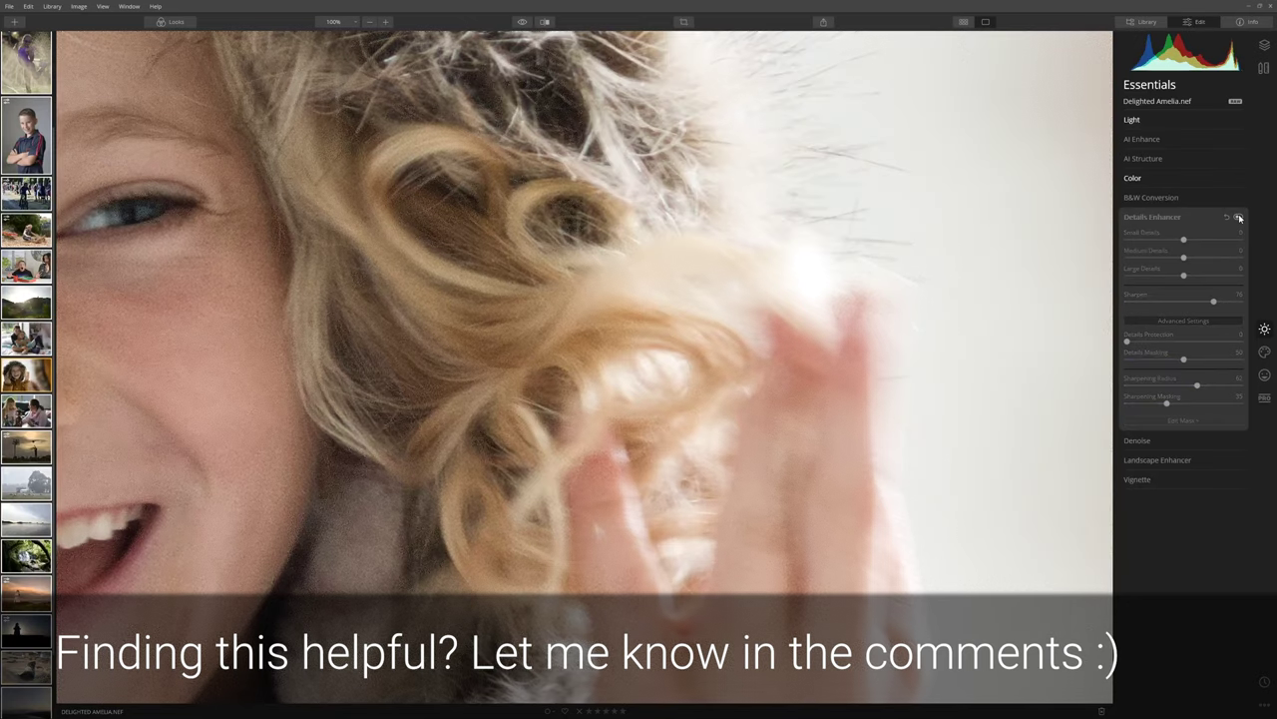
pyautogui.click(1239, 216)
pyautogui.moveTo(568, 270); pyautogui.dragTo(1092, 243)
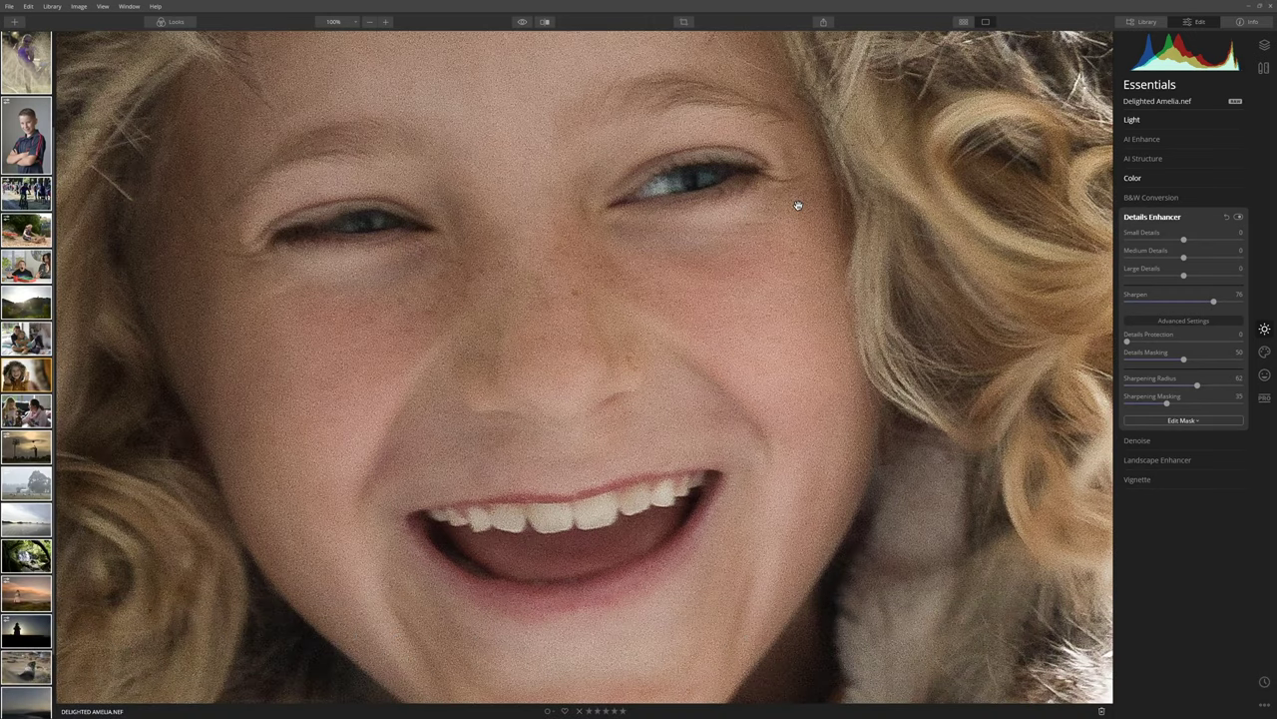
pyautogui.click(1161, 441)
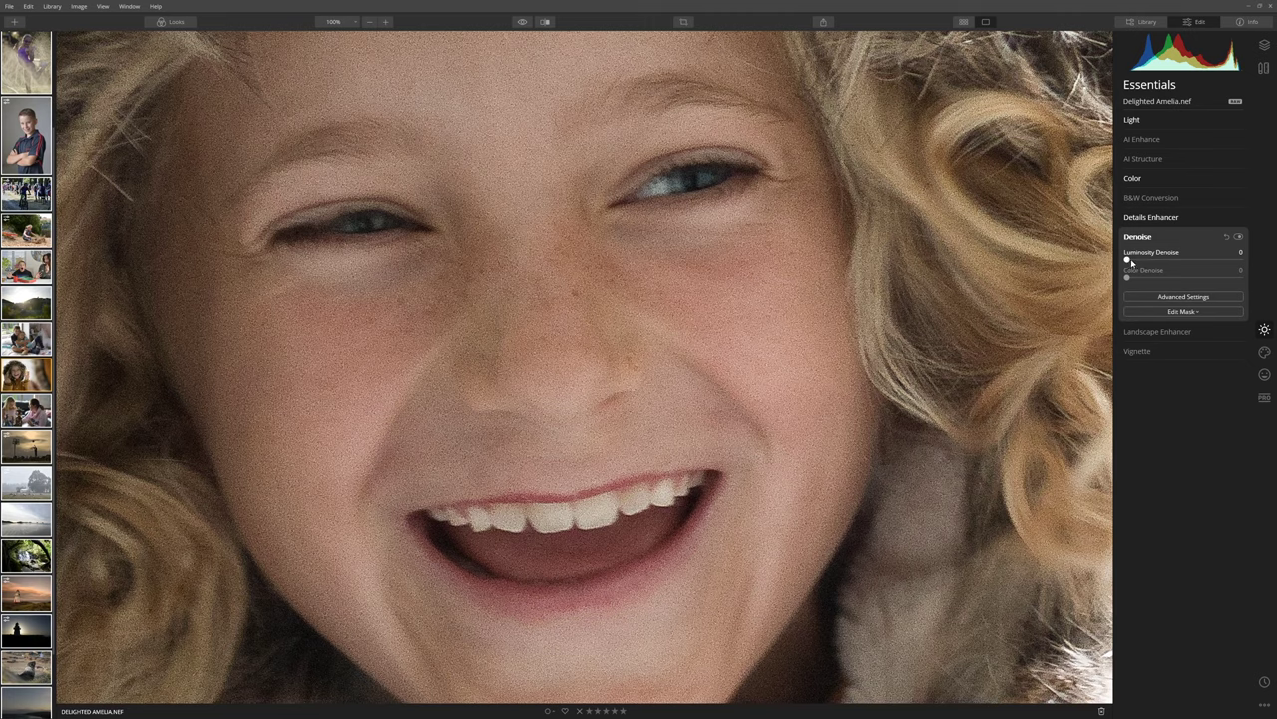
# Apply Luminosity Denoise, compare with the filter off, and settle on a value of 16
pyautogui.moveTo(1128, 258); pyautogui.dragTo(1190, 274)
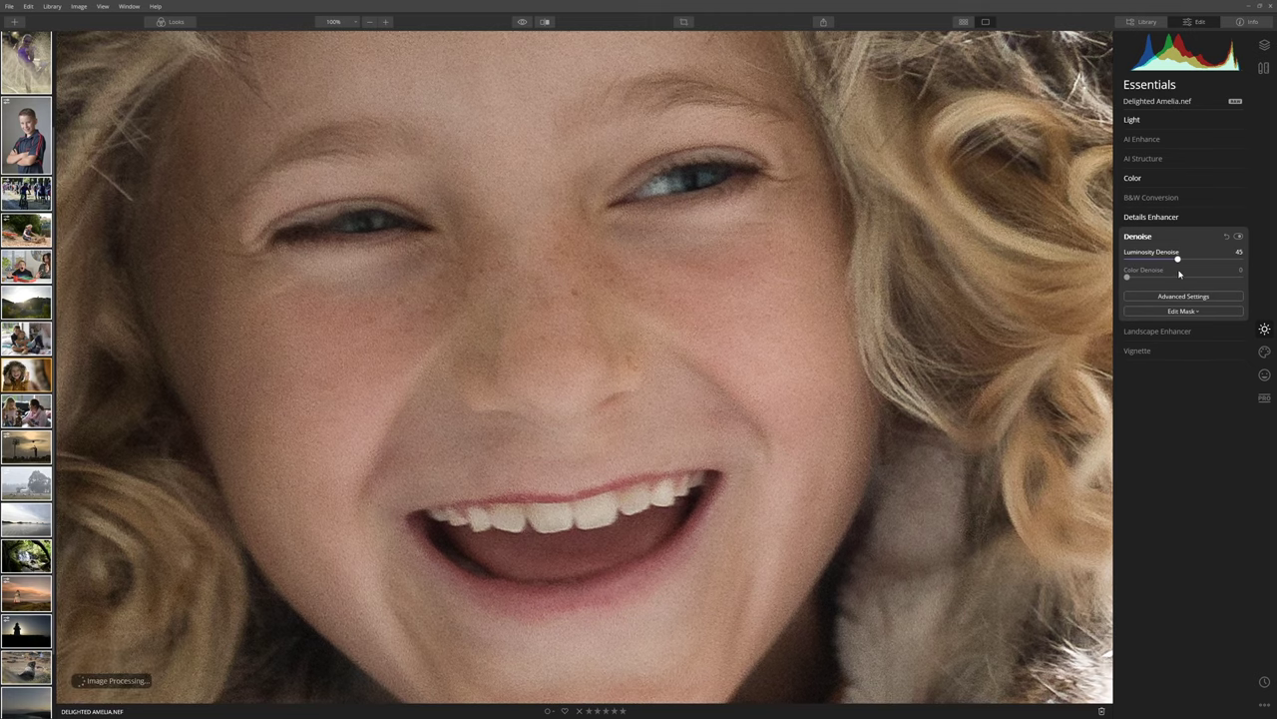
pyautogui.moveTo(1178, 259); pyautogui.dragTo(1172, 258)
pyautogui.click(1238, 236)
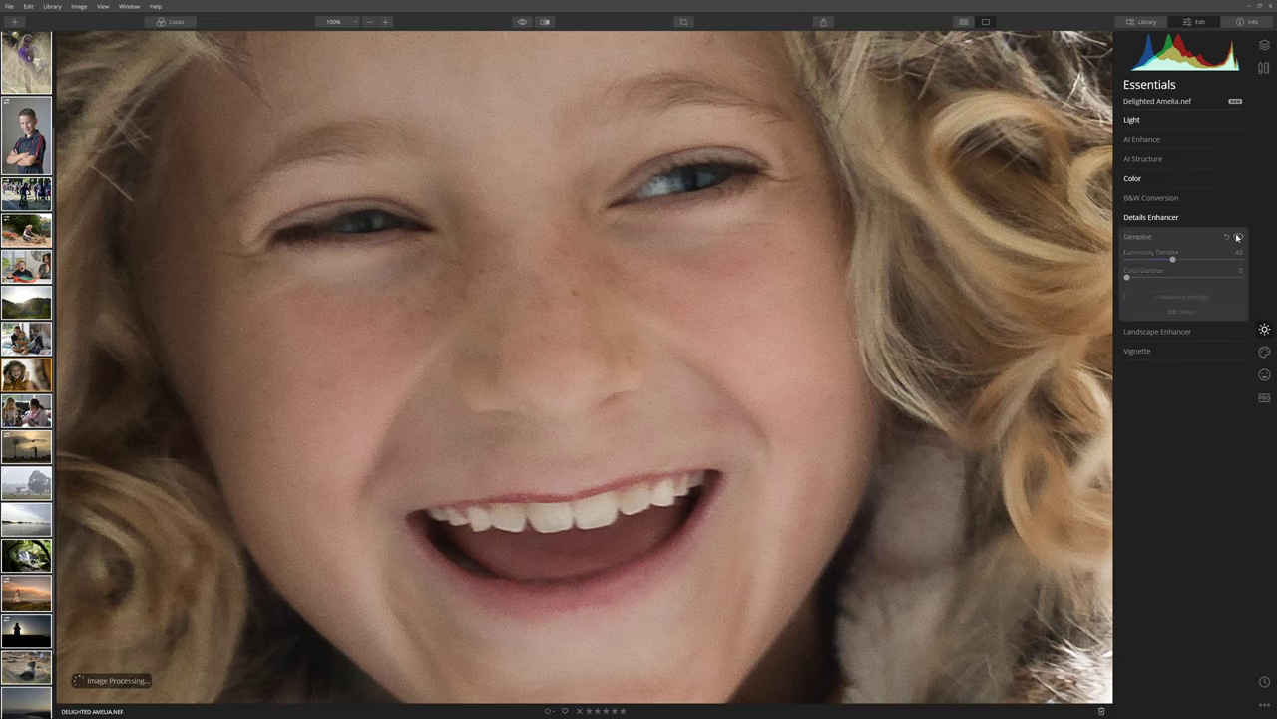
pyautogui.click(1237, 237)
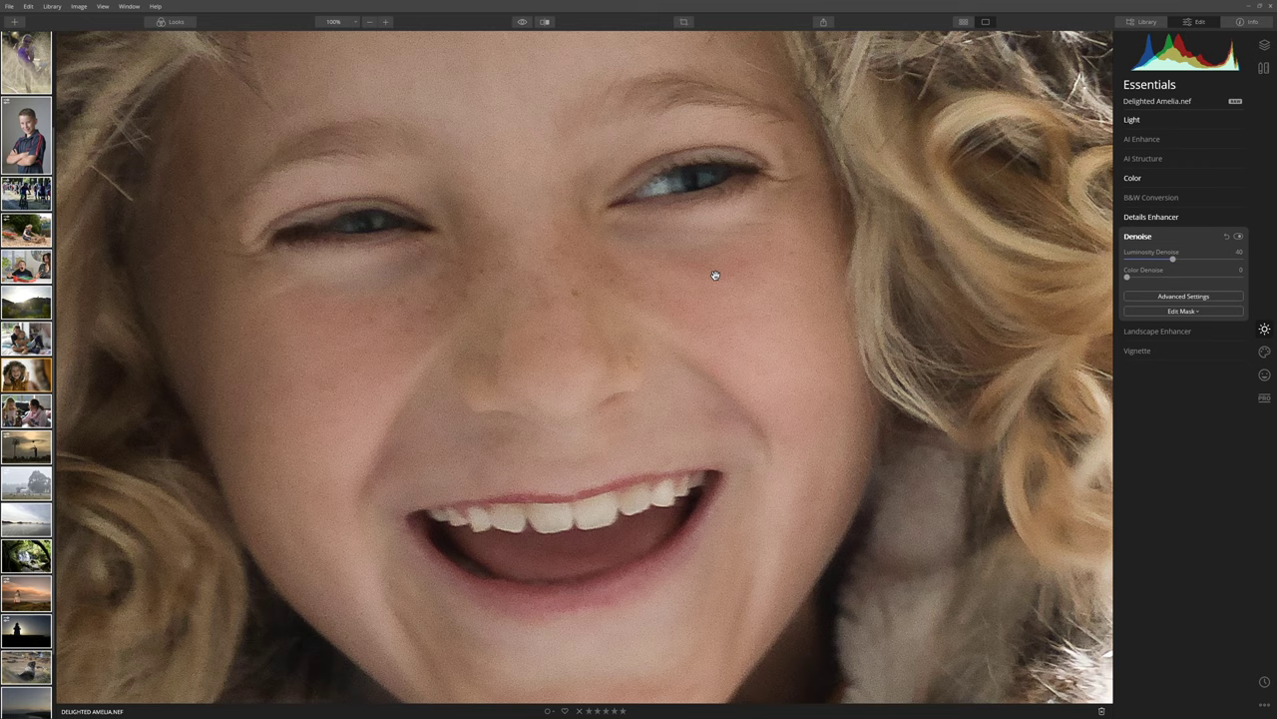
pyautogui.click(1145, 259)
pyautogui.click(541, 189)
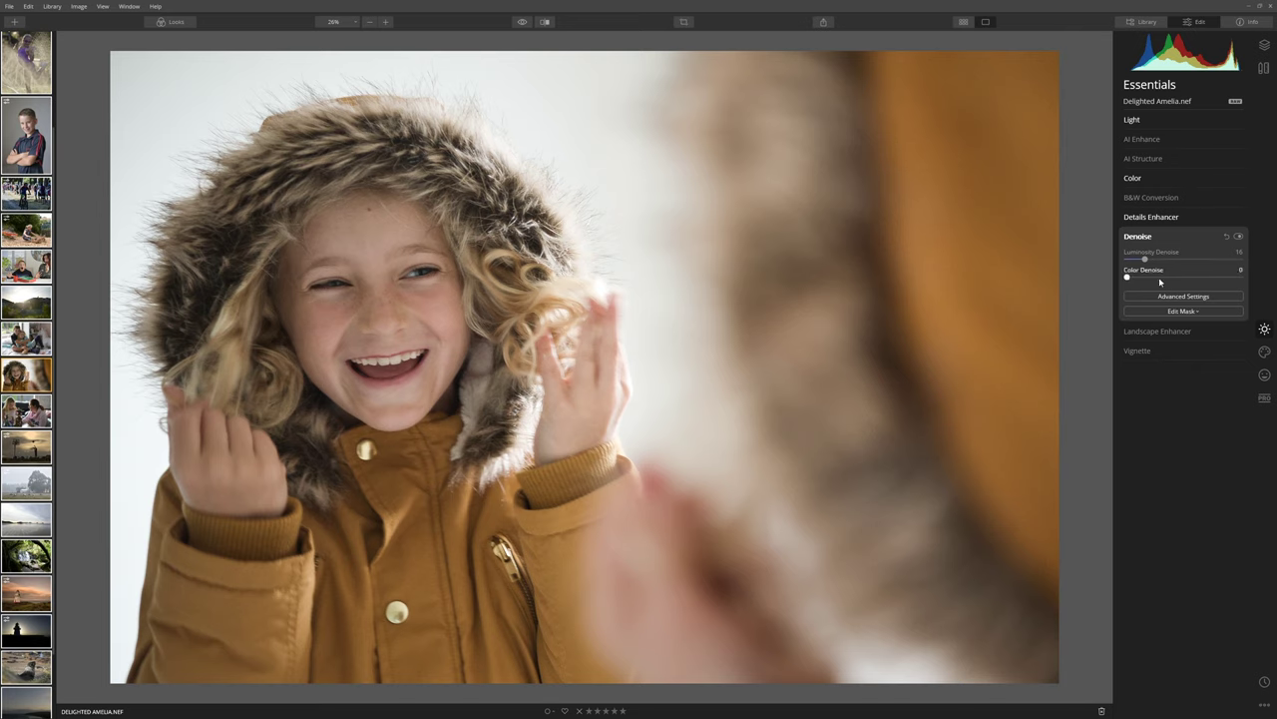
# Apply the Color Punch Hot LUT in Color Styles (LUT)
pyautogui.click(1264, 352)
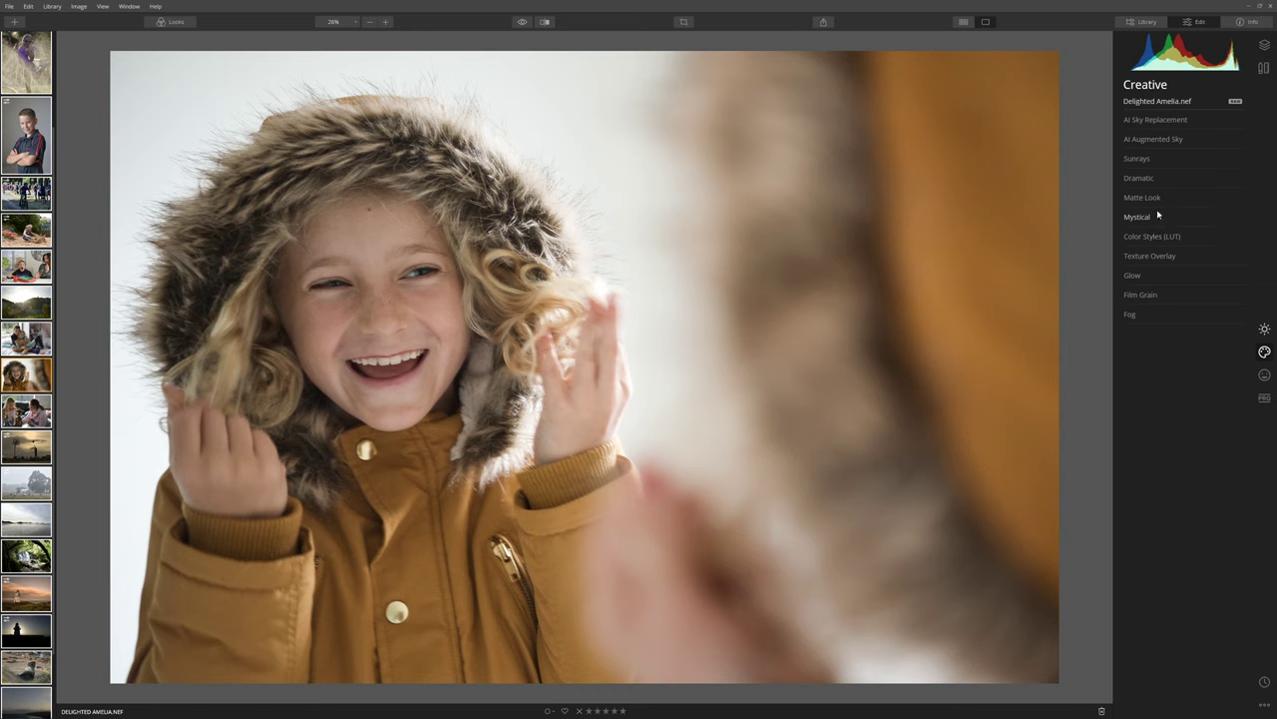
pyautogui.click(1176, 239)
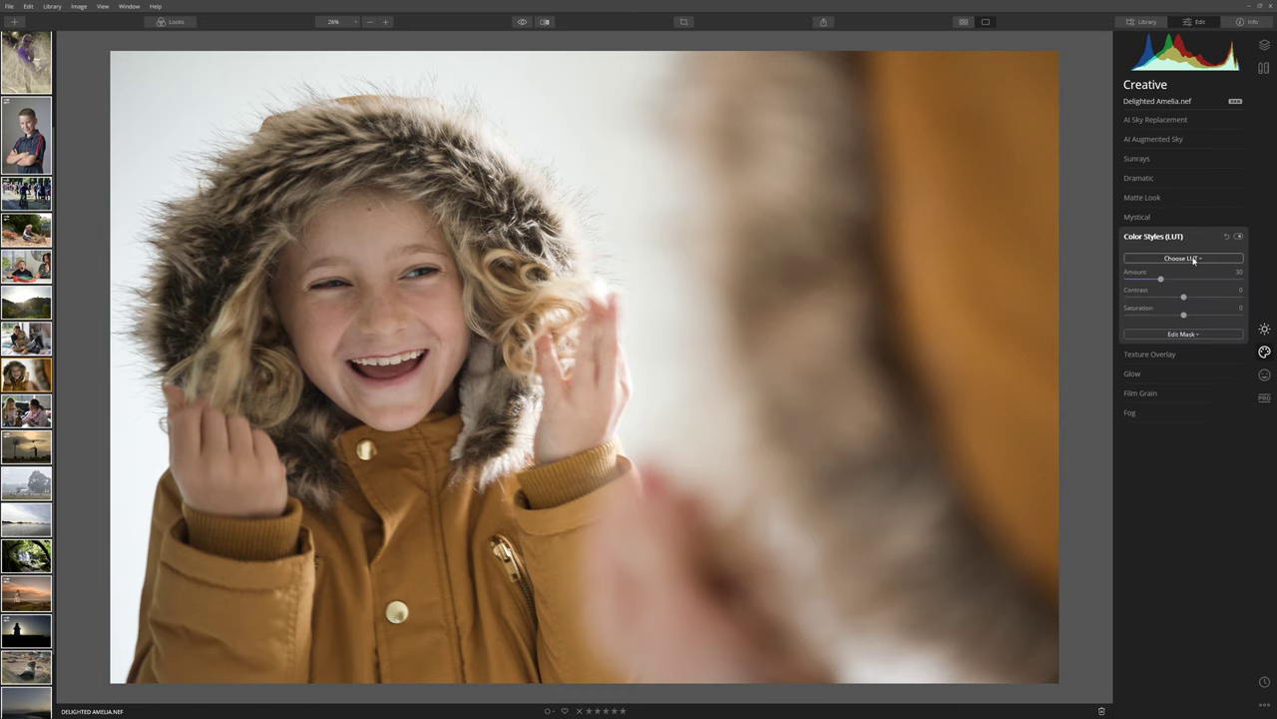
pyautogui.click(1194, 259)
pyautogui.click(1186, 448)
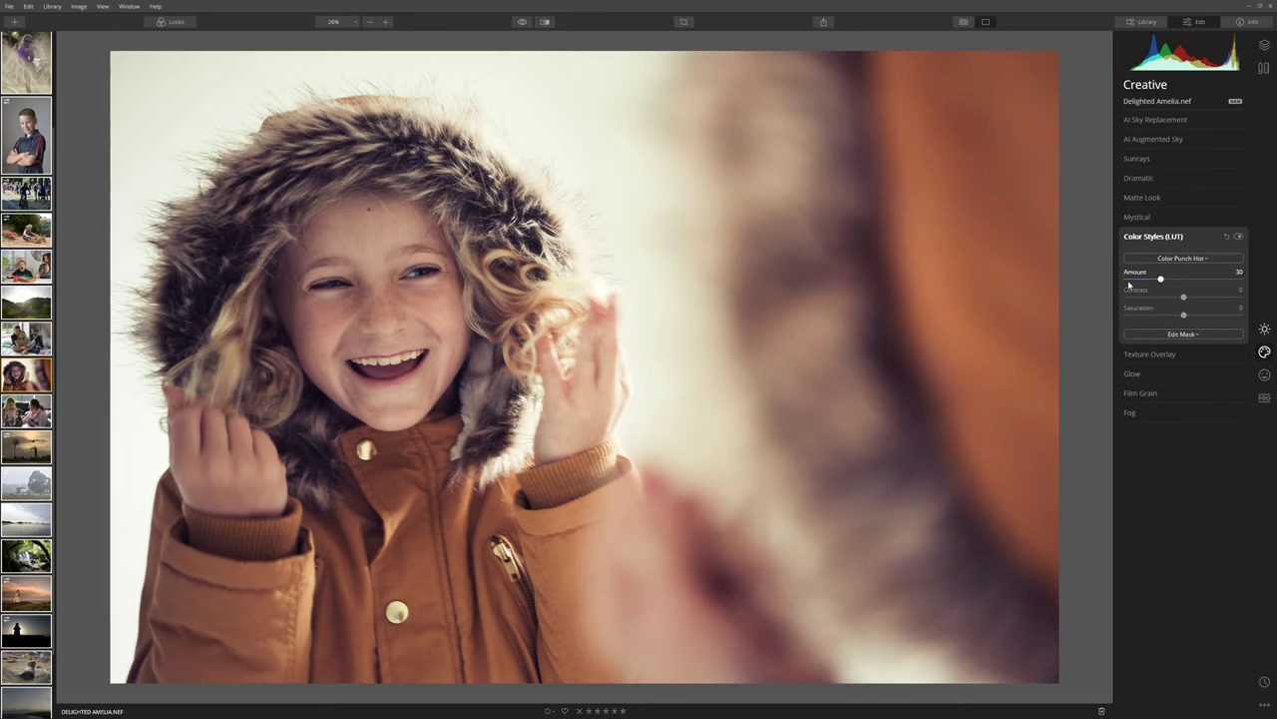
# Reduce the LUT Amount to 21 and compare against the original
pyautogui.moveTo(1161, 281); pyautogui.dragTo(1261, 280)
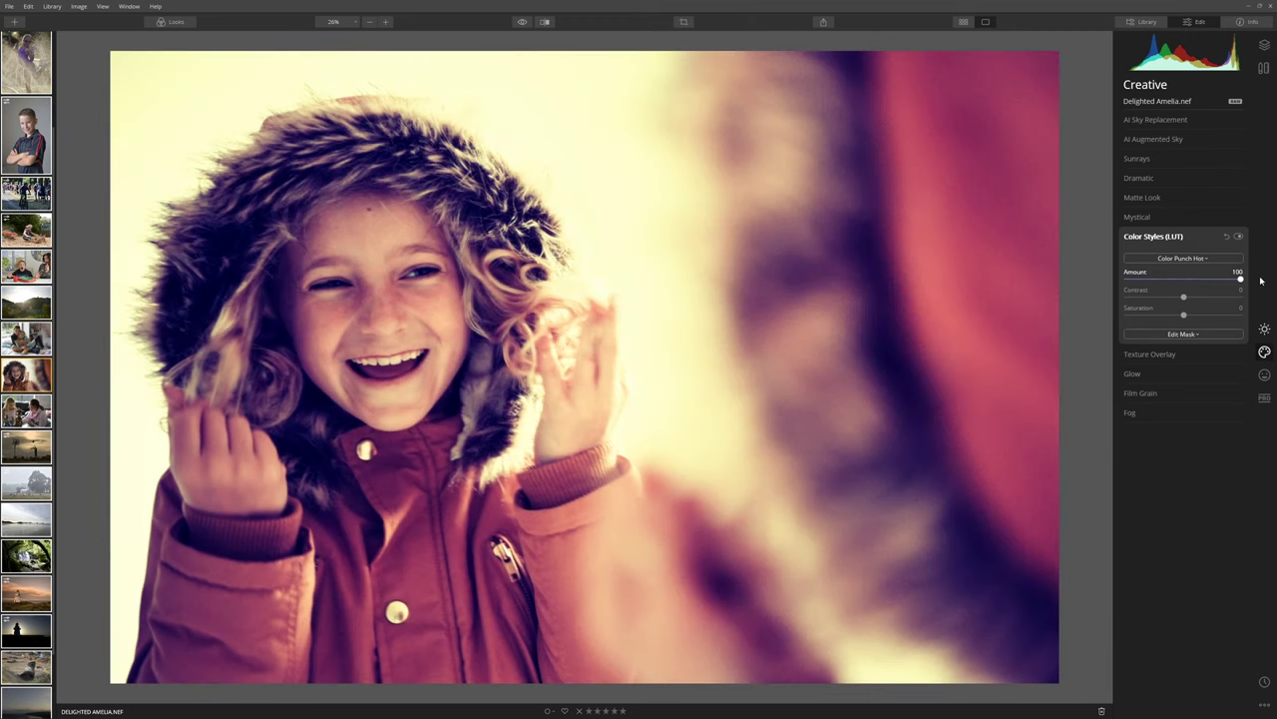
pyautogui.moveTo(1261, 281); pyautogui.dragTo(1151, 289)
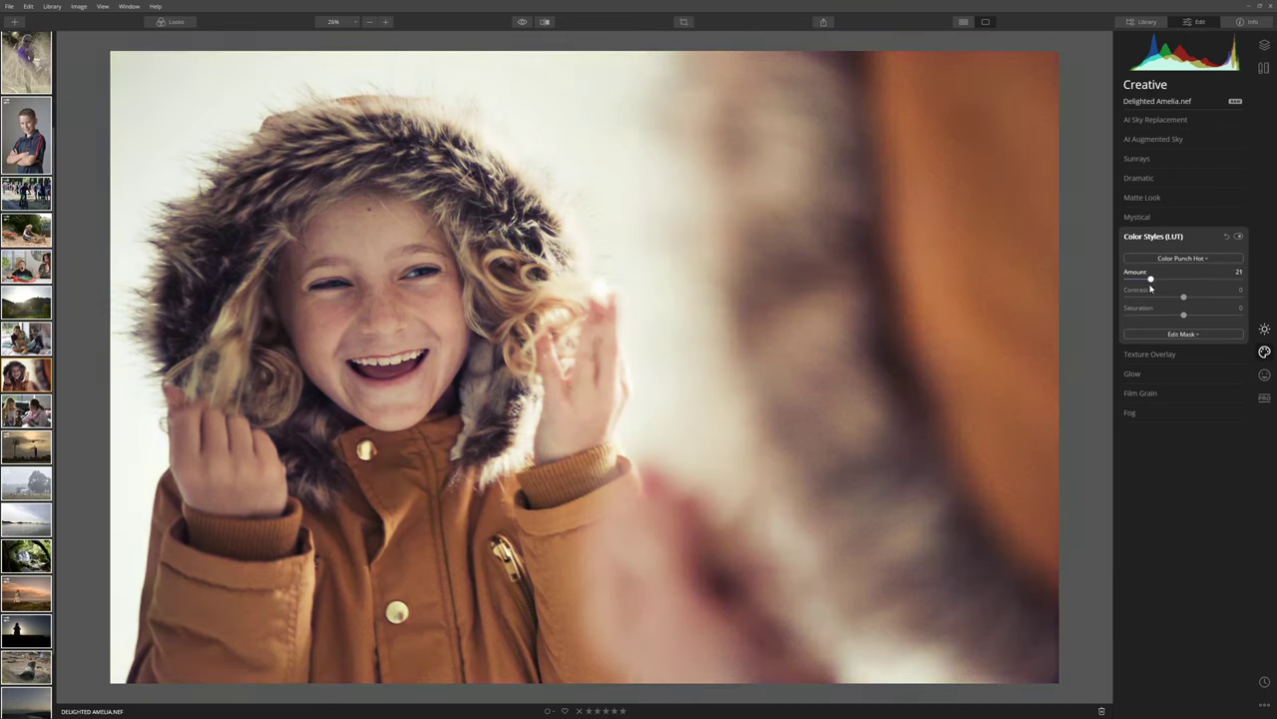
pyautogui.click(521, 22)
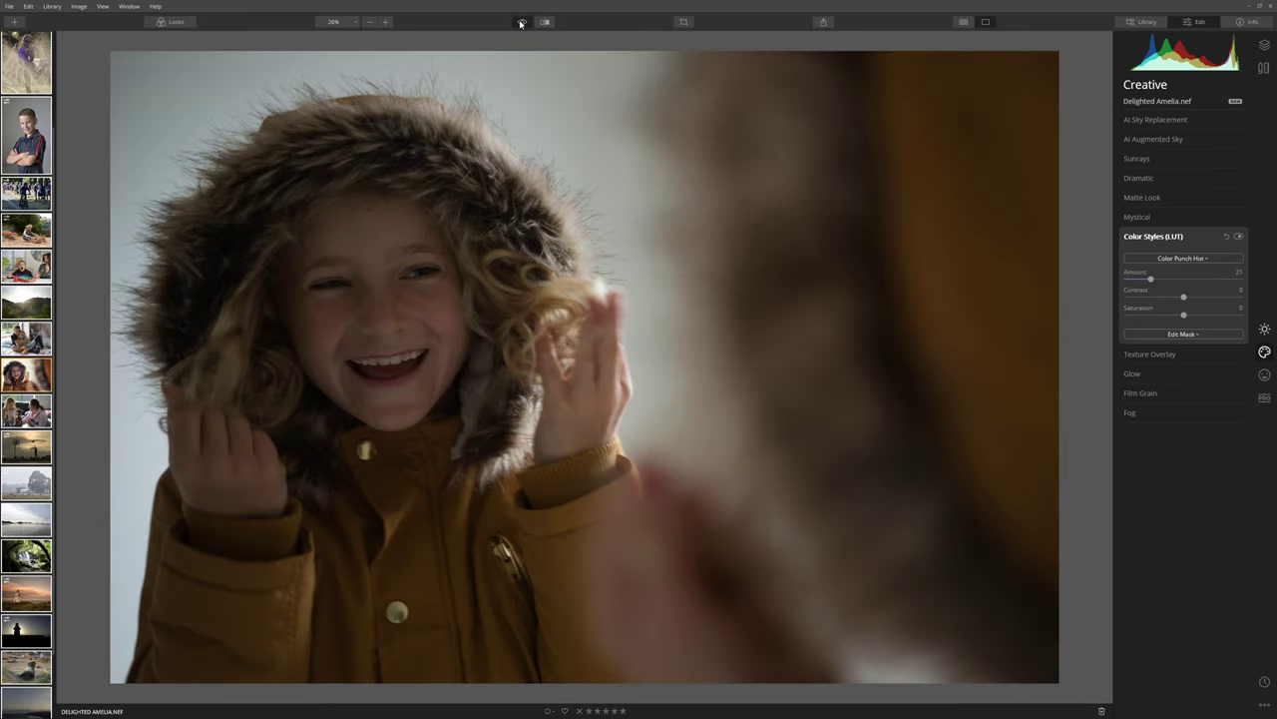
pyautogui.click(521, 22)
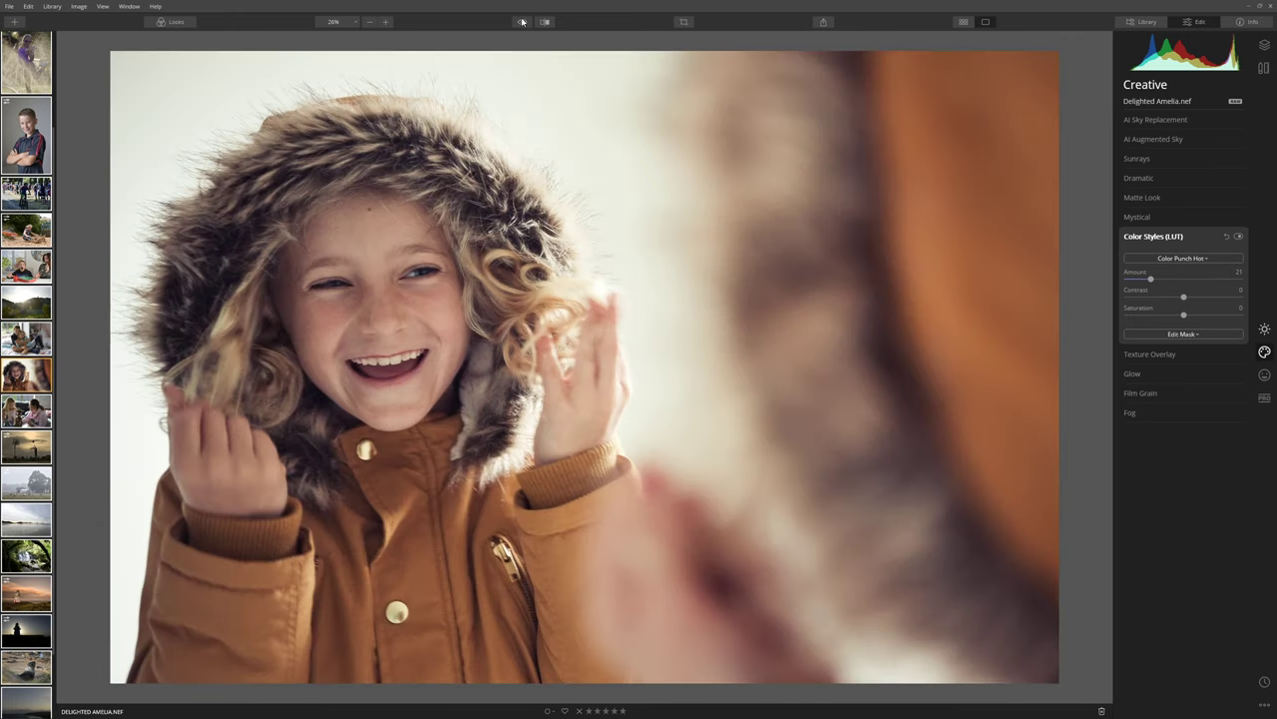
pyautogui.click(1182, 238)
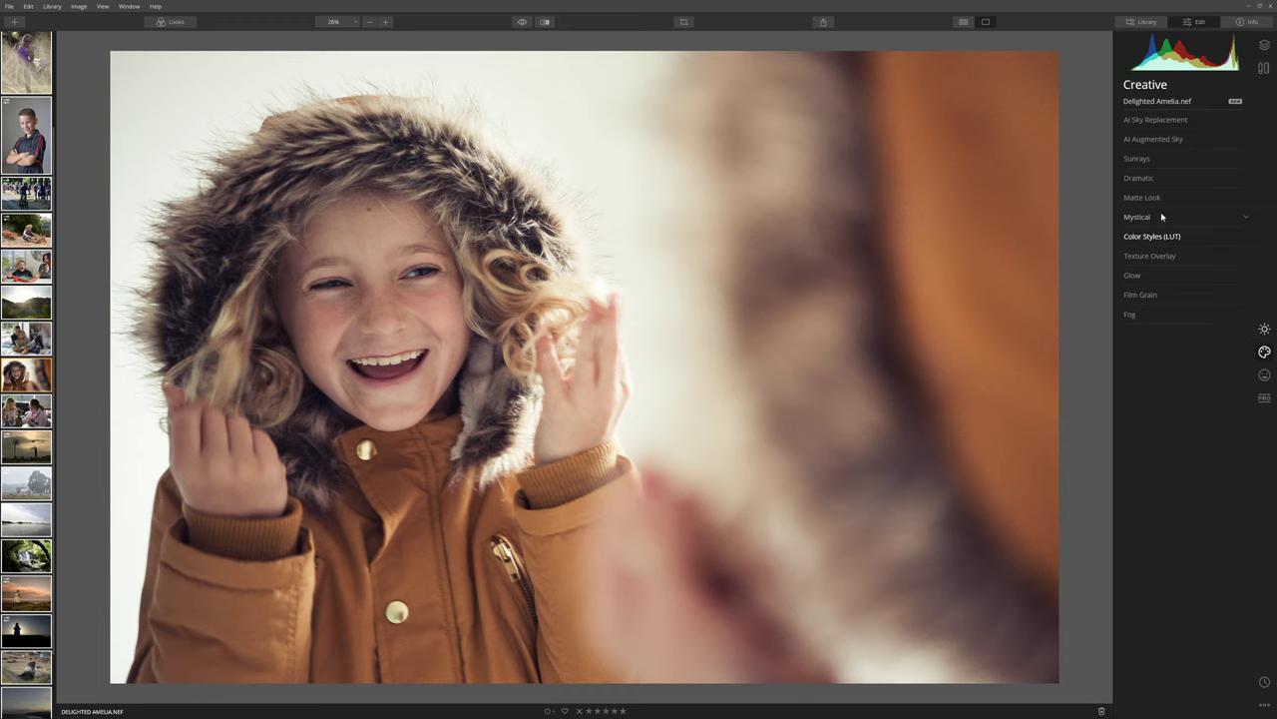
# Set the Mystical filter Amount to 34 and toggle it to compare
pyautogui.click(1161, 214)
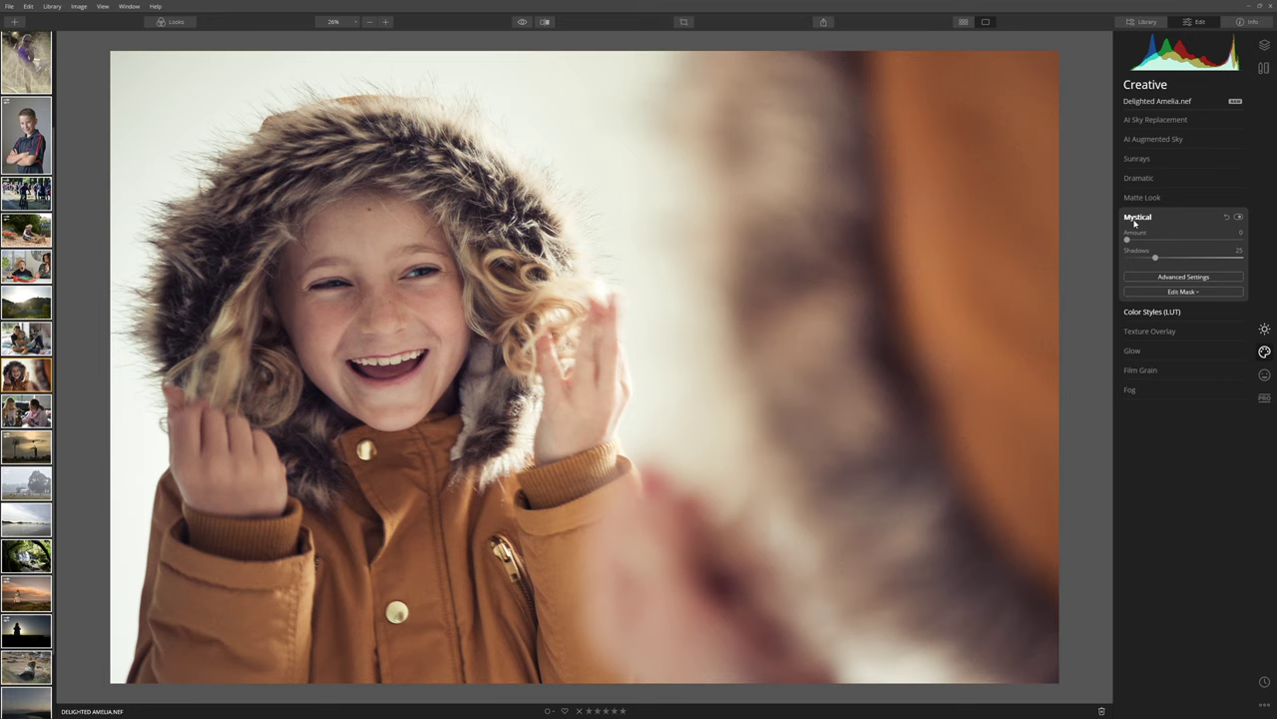
pyautogui.moveTo(1129, 240); pyautogui.dragTo(1163, 242)
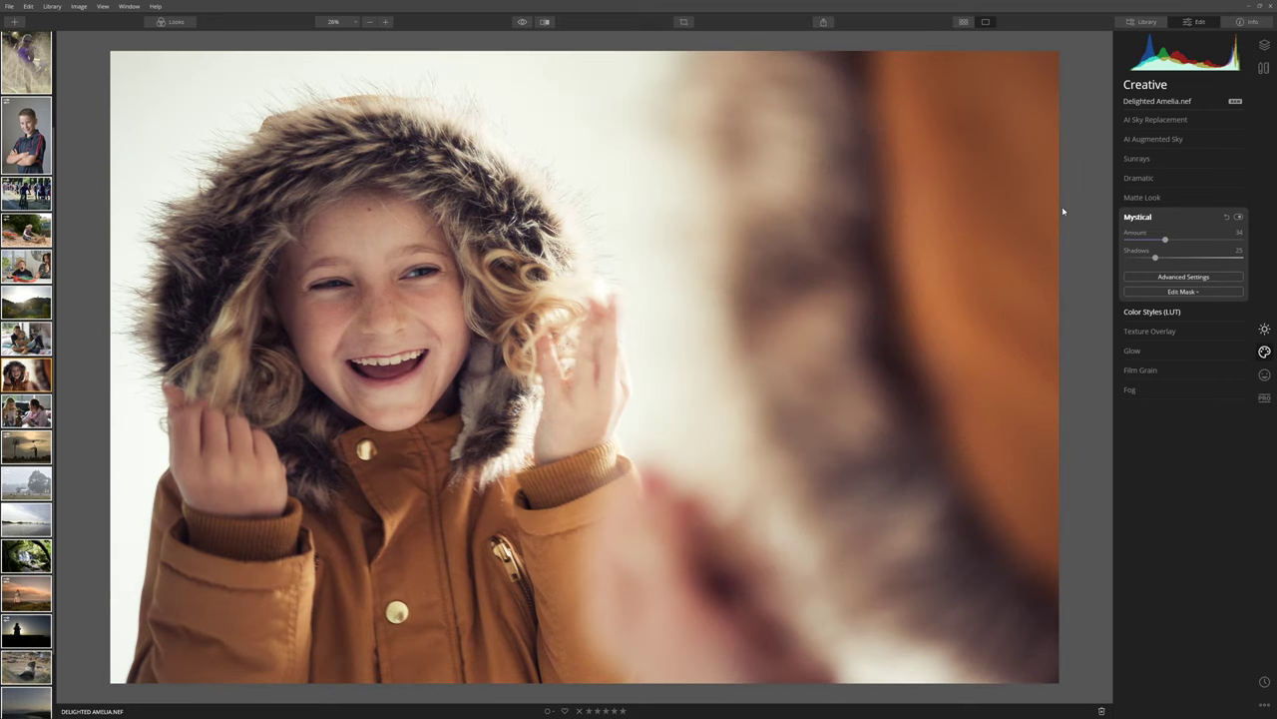
pyautogui.click(1239, 217)
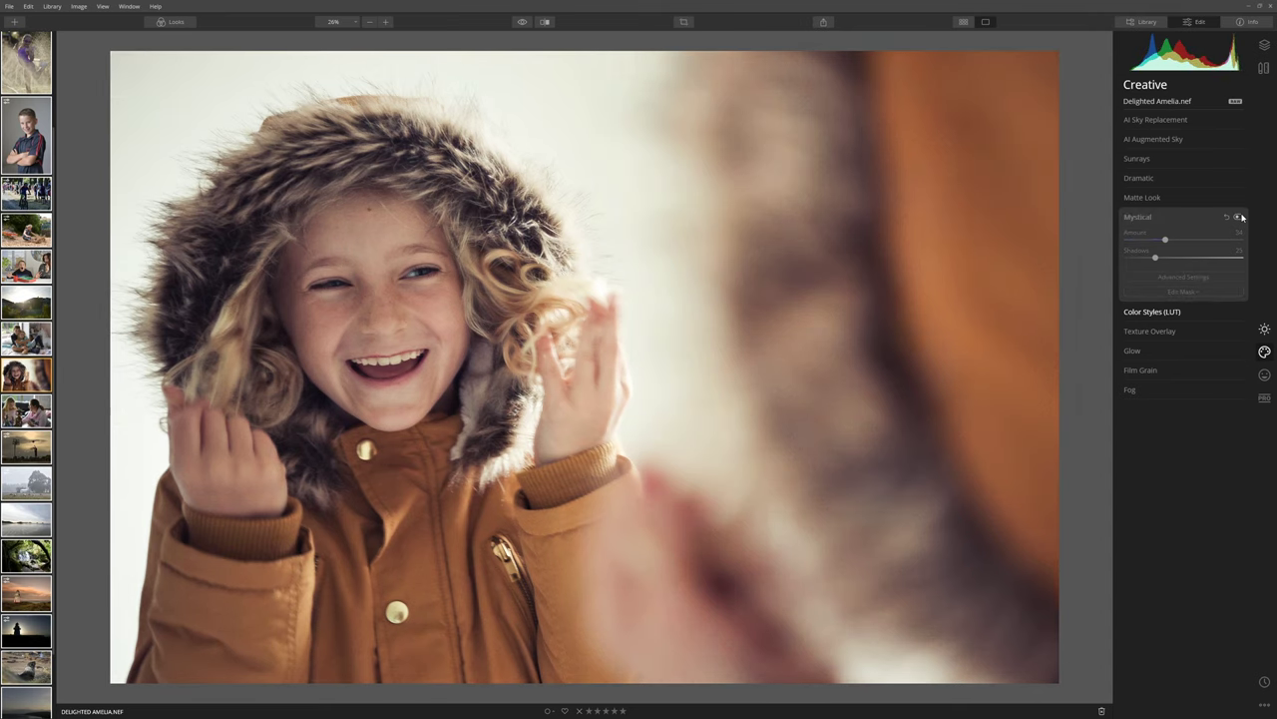
pyautogui.click(1239, 216)
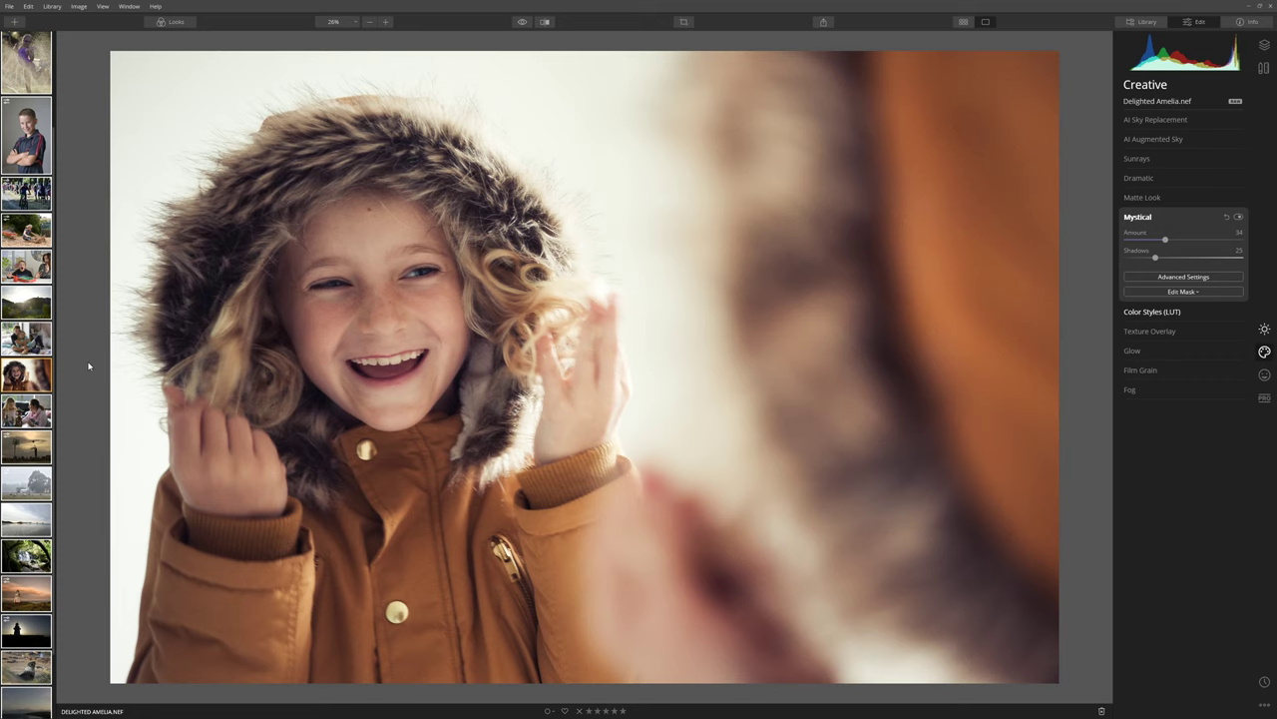
# Choose Adjustments > Reset Adjustments from the portrait thumbnail's context menu in the filmstrip
pyautogui.rightClick(40, 367)
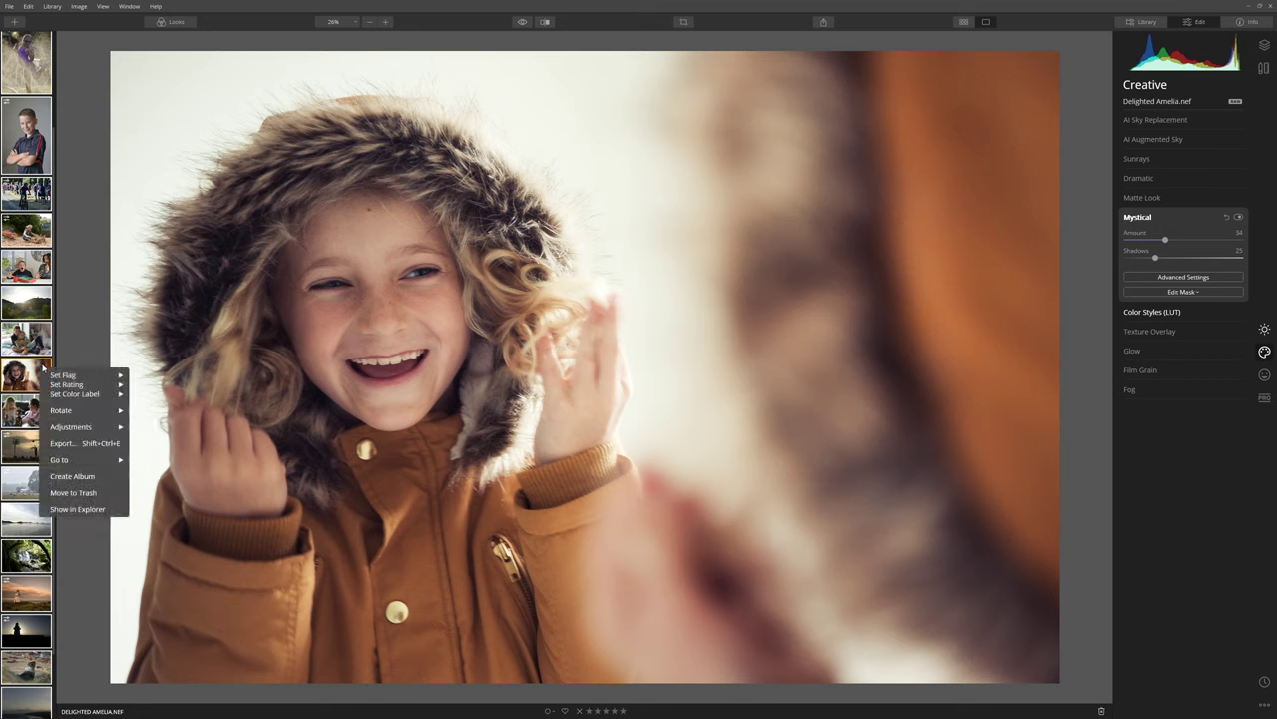
pyautogui.moveTo(100, 428)
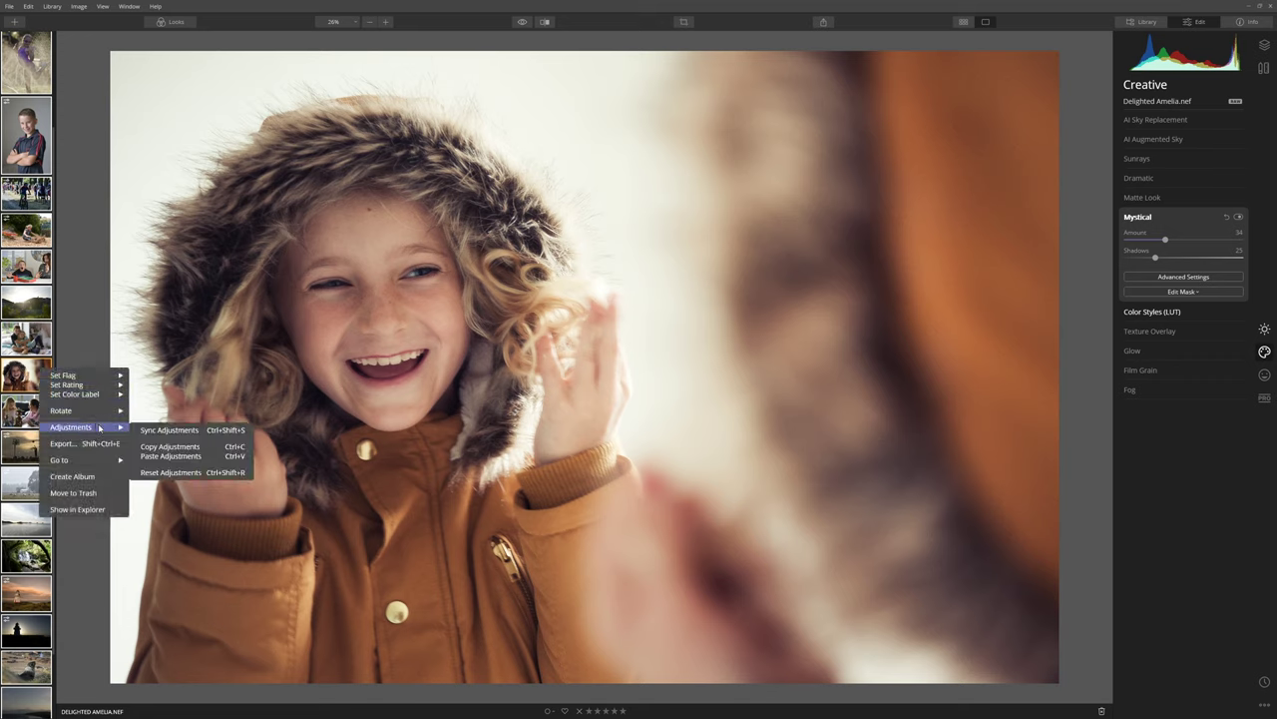
pyautogui.click(190, 472)
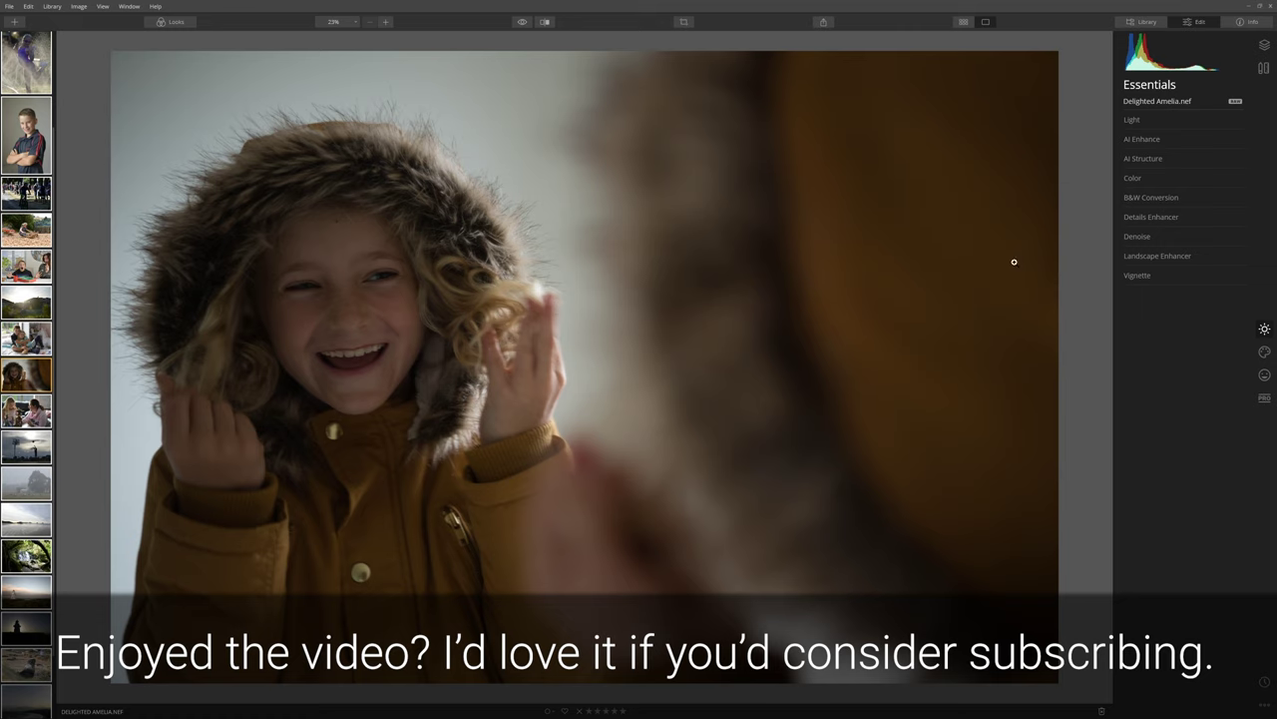
# Set AI Accent to 100 and toggle AI Enhance to compare its effect
pyautogui.click(1129, 142)
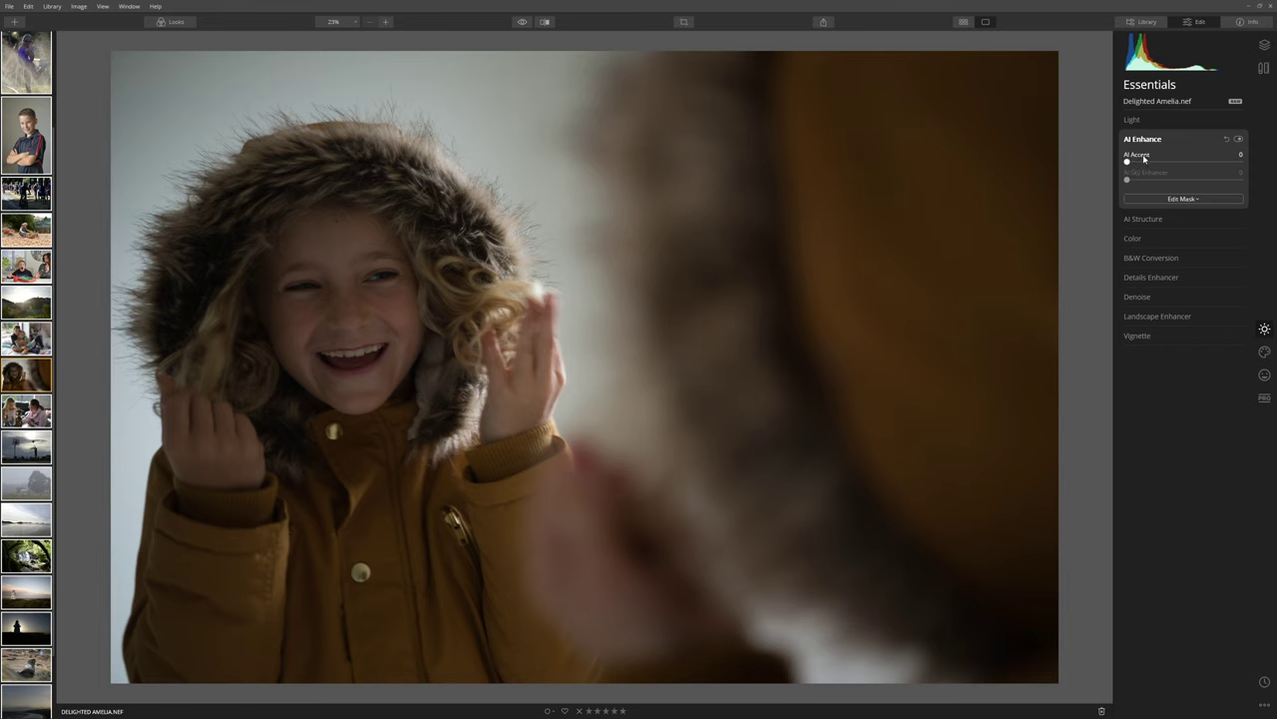
pyautogui.moveTo(1128, 163); pyautogui.dragTo(1241, 162)
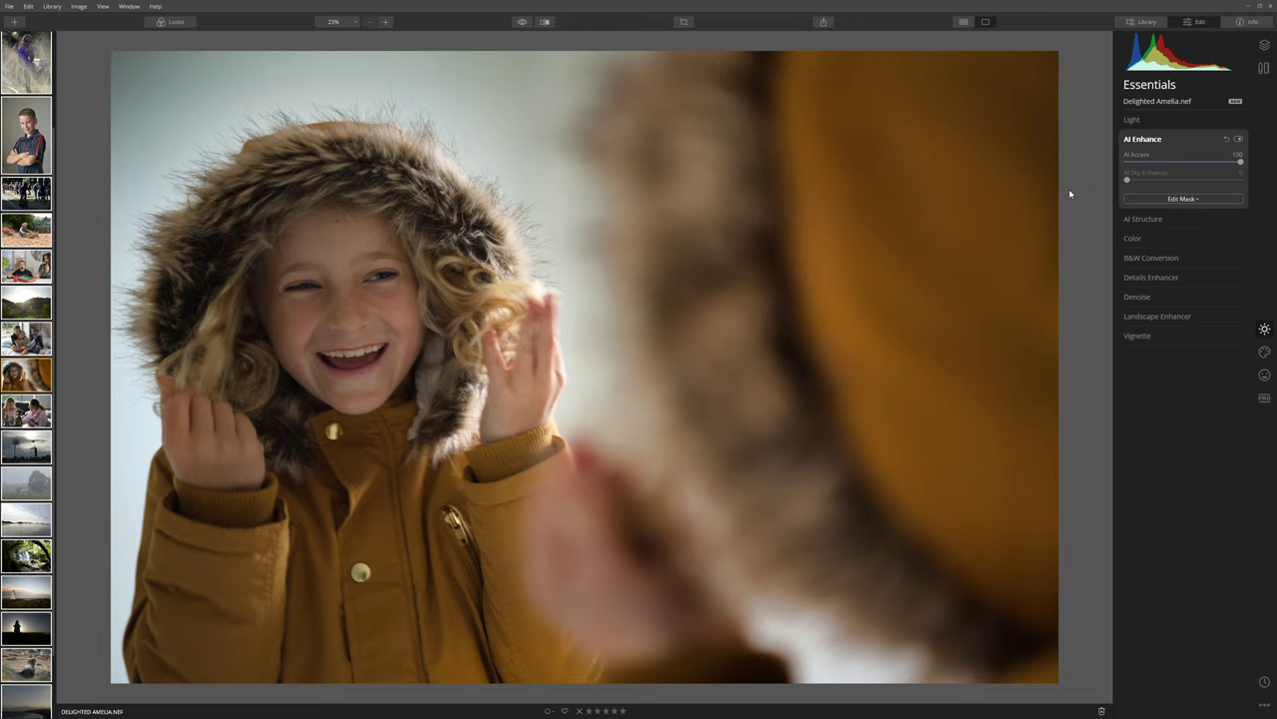
pyautogui.click(1239, 141)
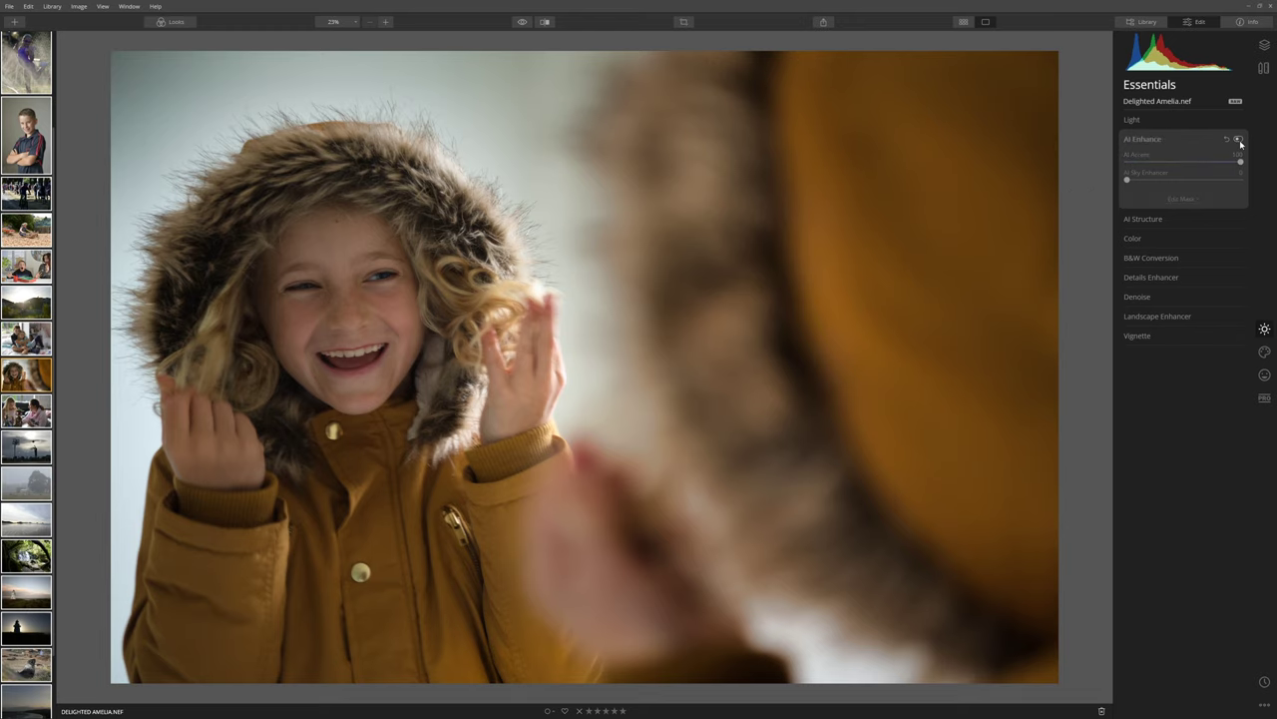
pyautogui.click(1240, 142)
pyautogui.click(1240, 142)
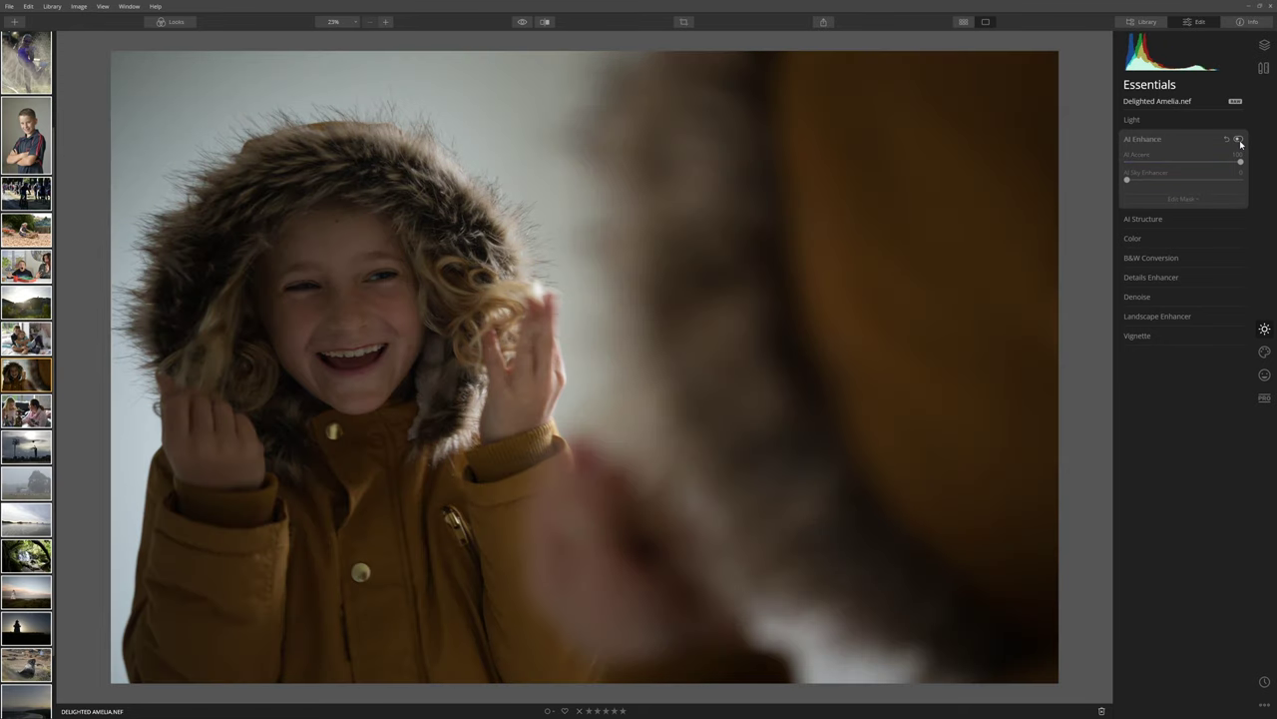
pyautogui.click(1239, 141)
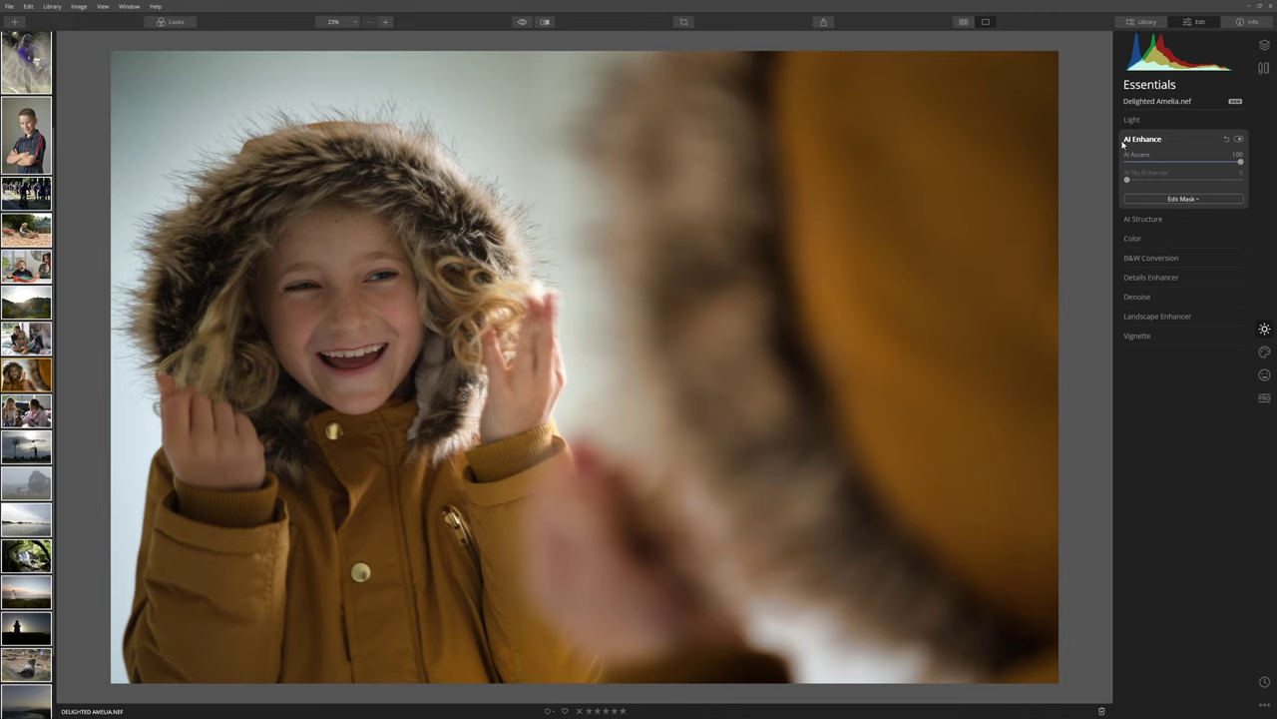
# Nudge Exposure up to 1.01 and compare the portrait with the original
pyautogui.click(1163, 120)
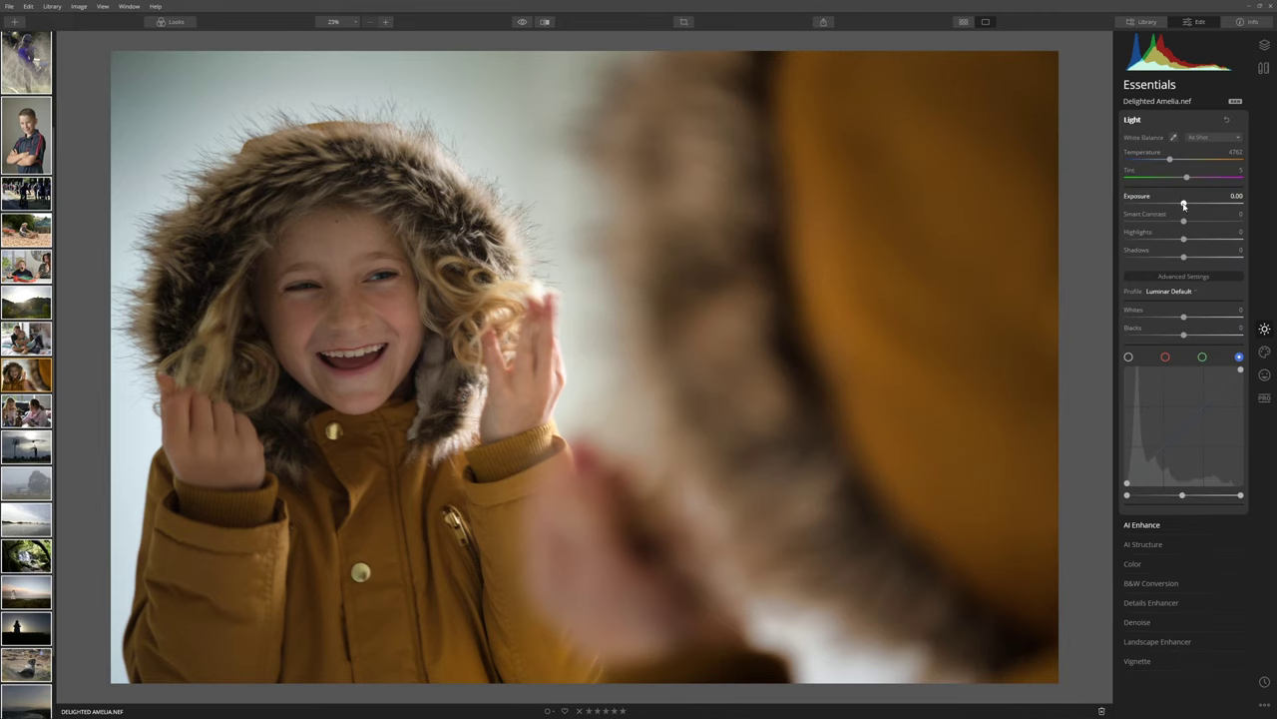
pyautogui.moveTo(1192, 206); pyautogui.dragTo(1195, 205)
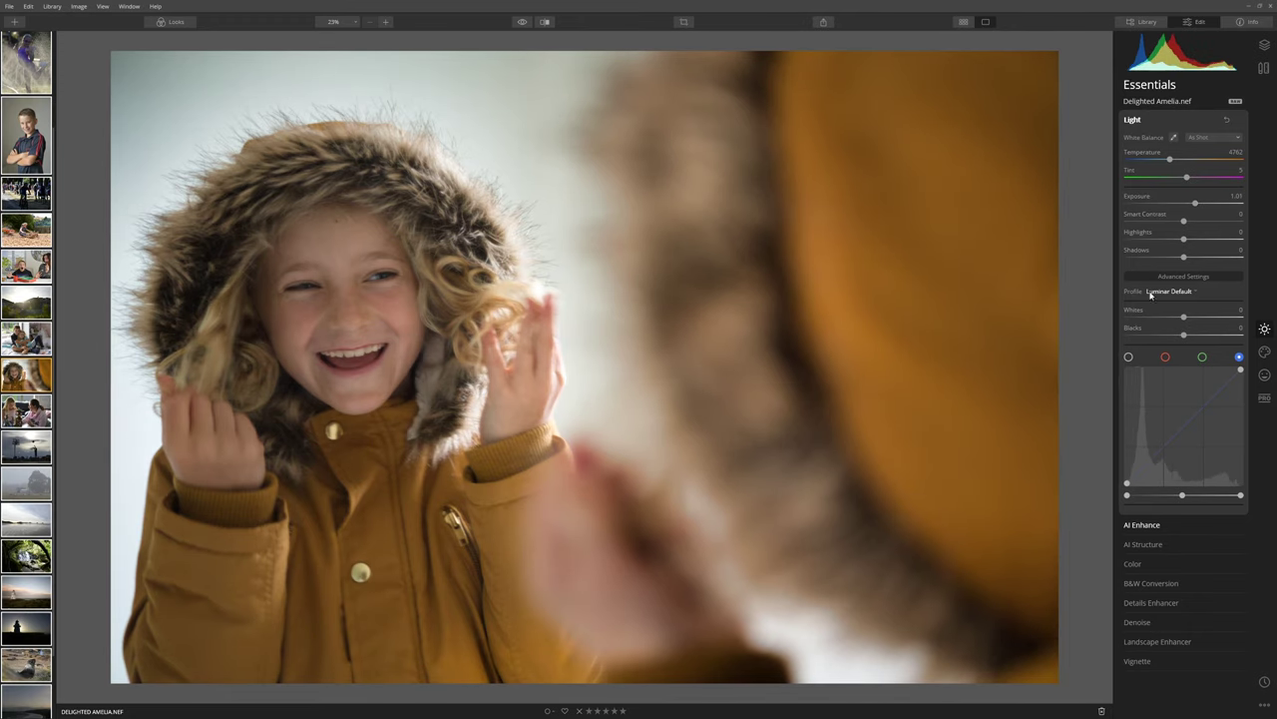
pyautogui.click(522, 22)
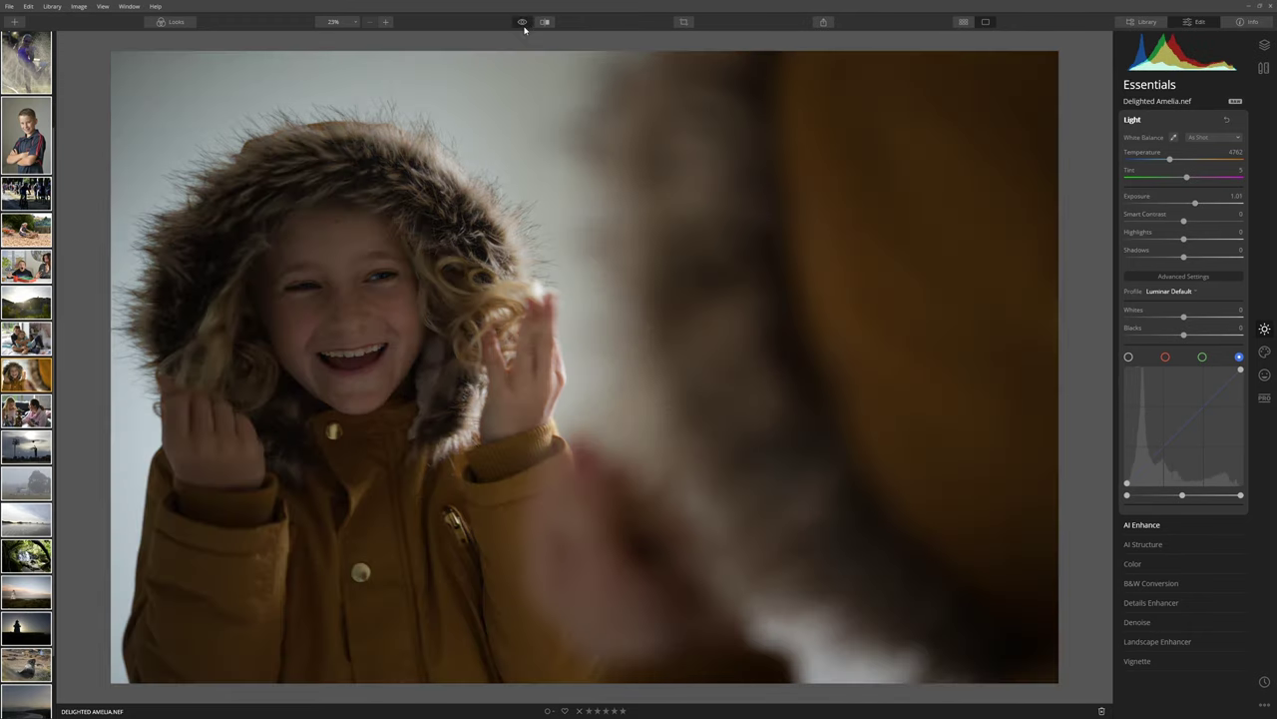
pyautogui.click(522, 22)
pyautogui.click(1132, 118)
pyautogui.click(1136, 139)
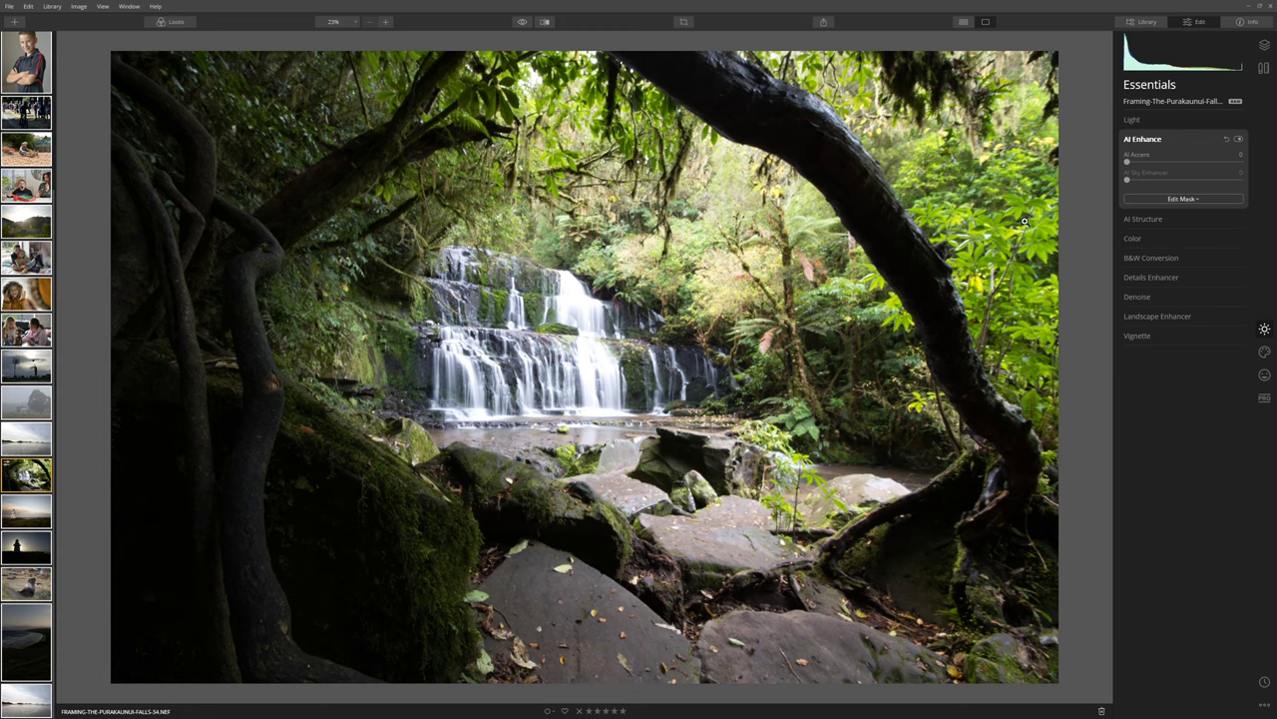
# Apply AI Accent to the waterfall photo, compare with the original, and ease it back to about 78
pyautogui.moveTo(1127, 163); pyautogui.dragTo(1242, 169)
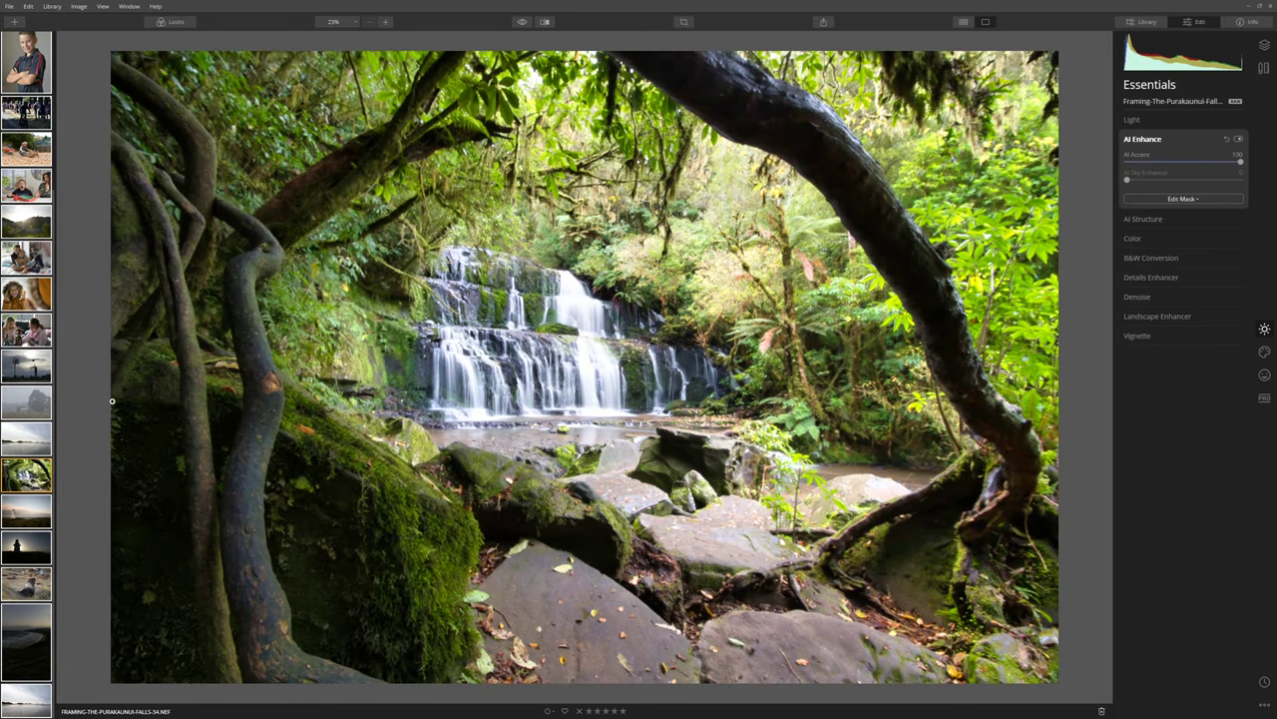
pyautogui.click(521, 24)
pyautogui.click(520, 24)
pyautogui.click(522, 24)
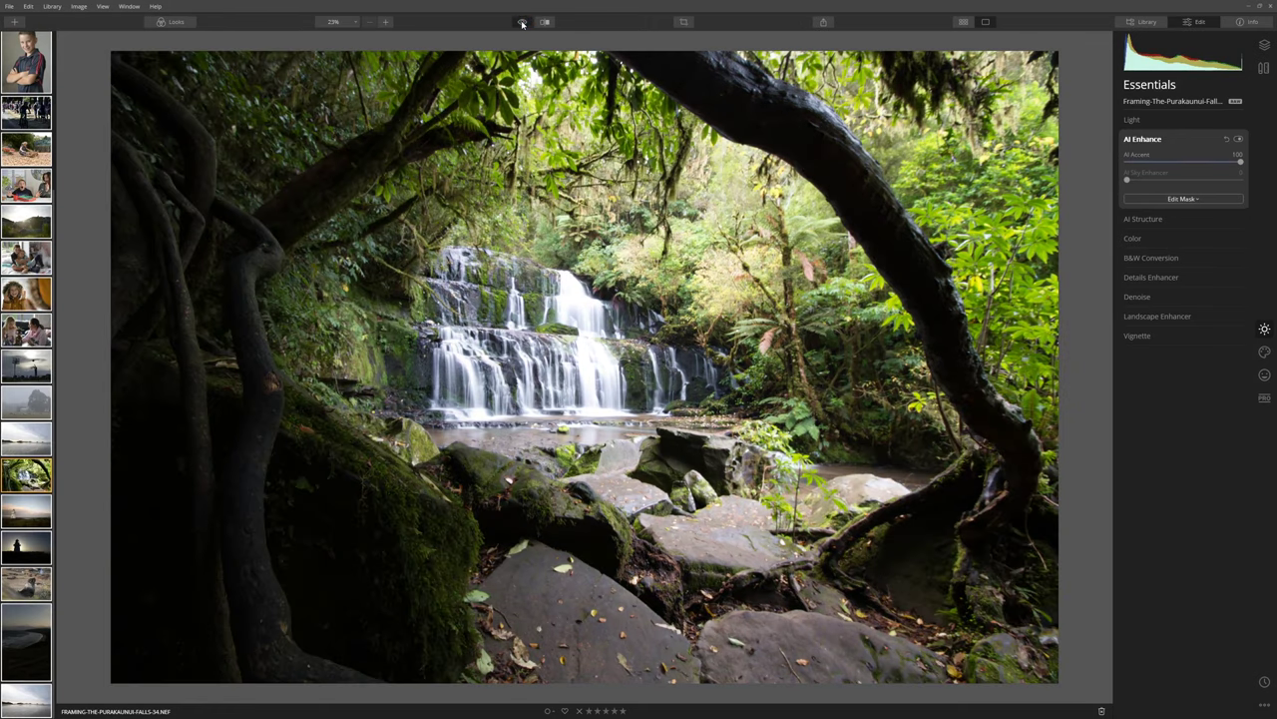
pyautogui.click(523, 24)
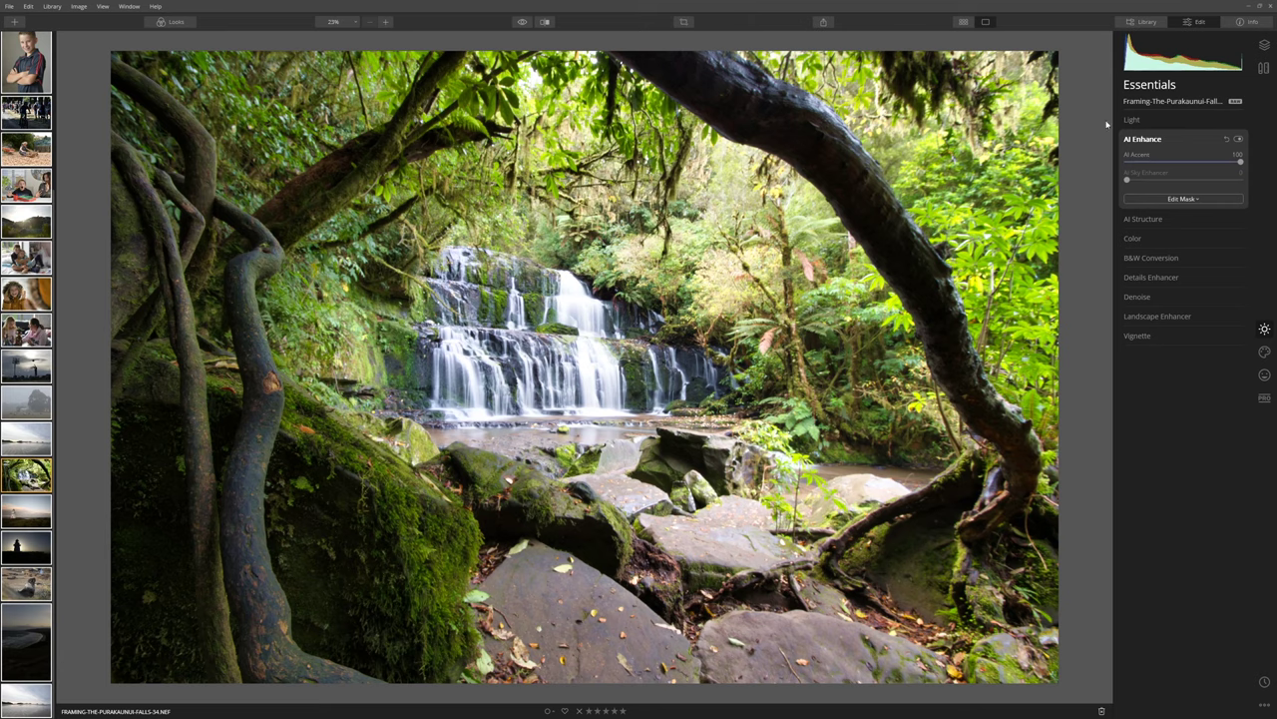
pyautogui.moveTo(1241, 162); pyautogui.dragTo(1216, 164)
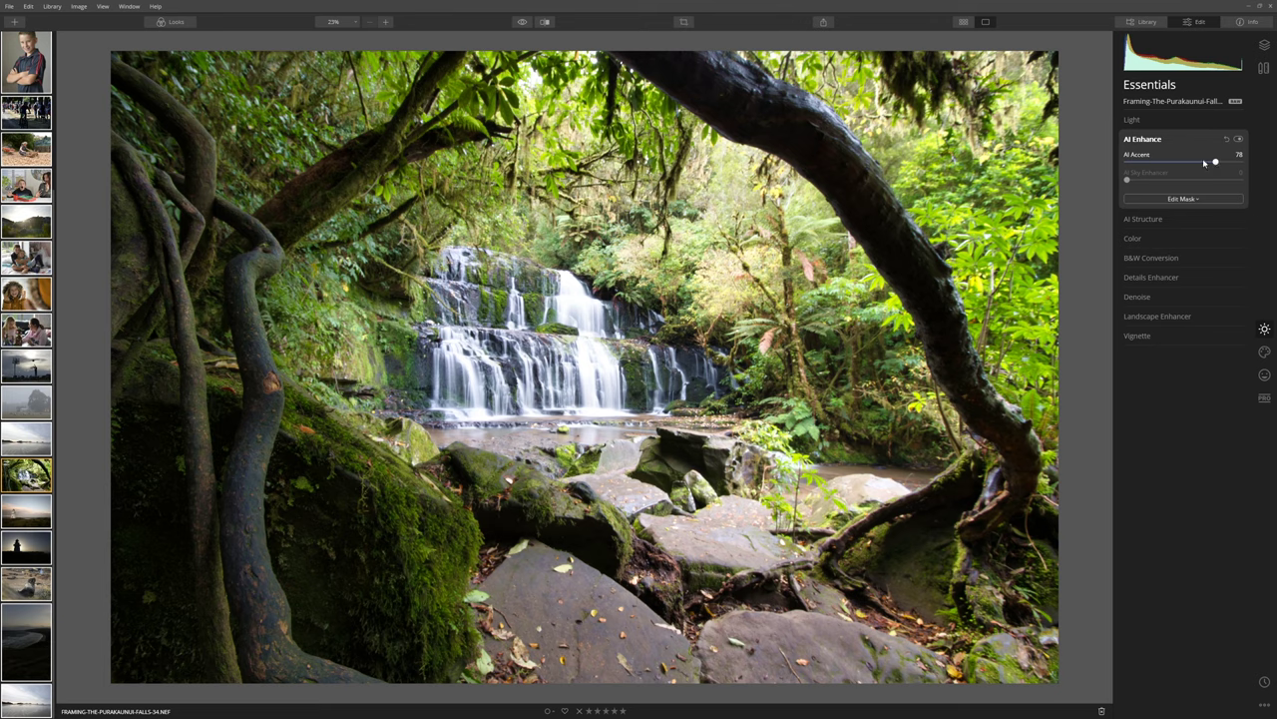
# Raise Light Shadows to 32 and compare the result against the original waterfall
pyautogui.click(1166, 121)
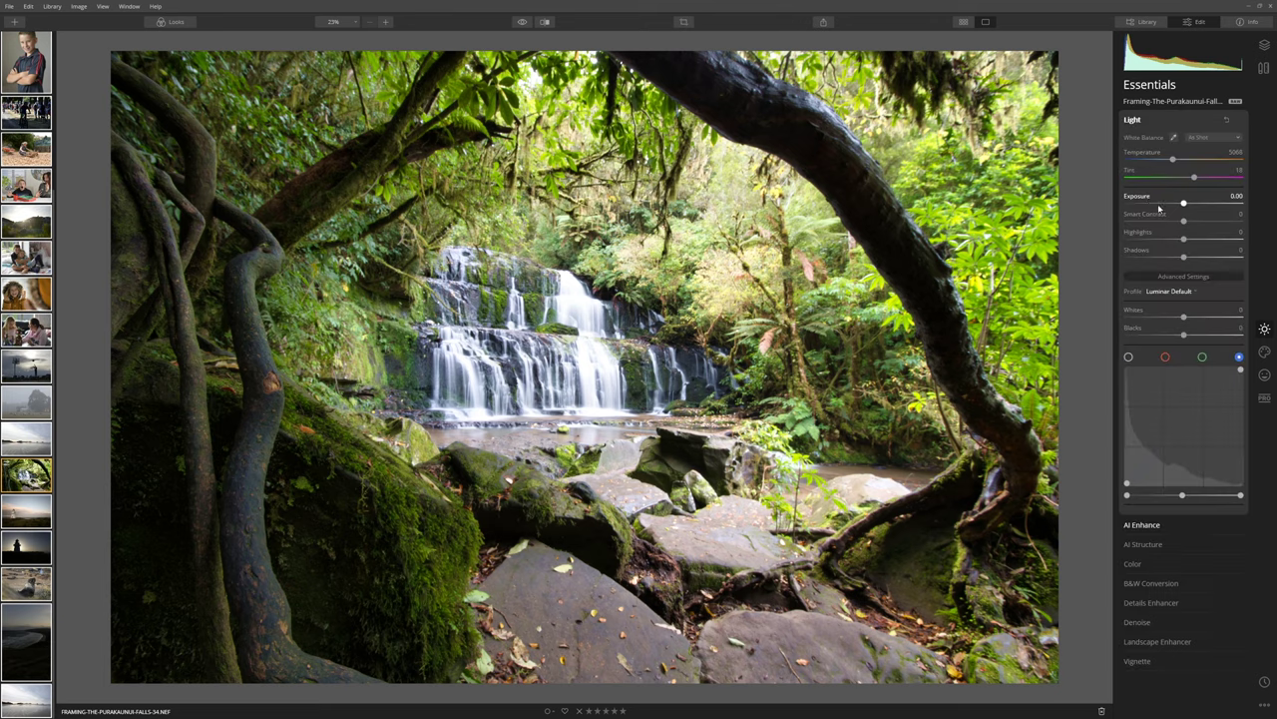
pyautogui.moveTo(1183, 259); pyautogui.dragTo(1202, 259)
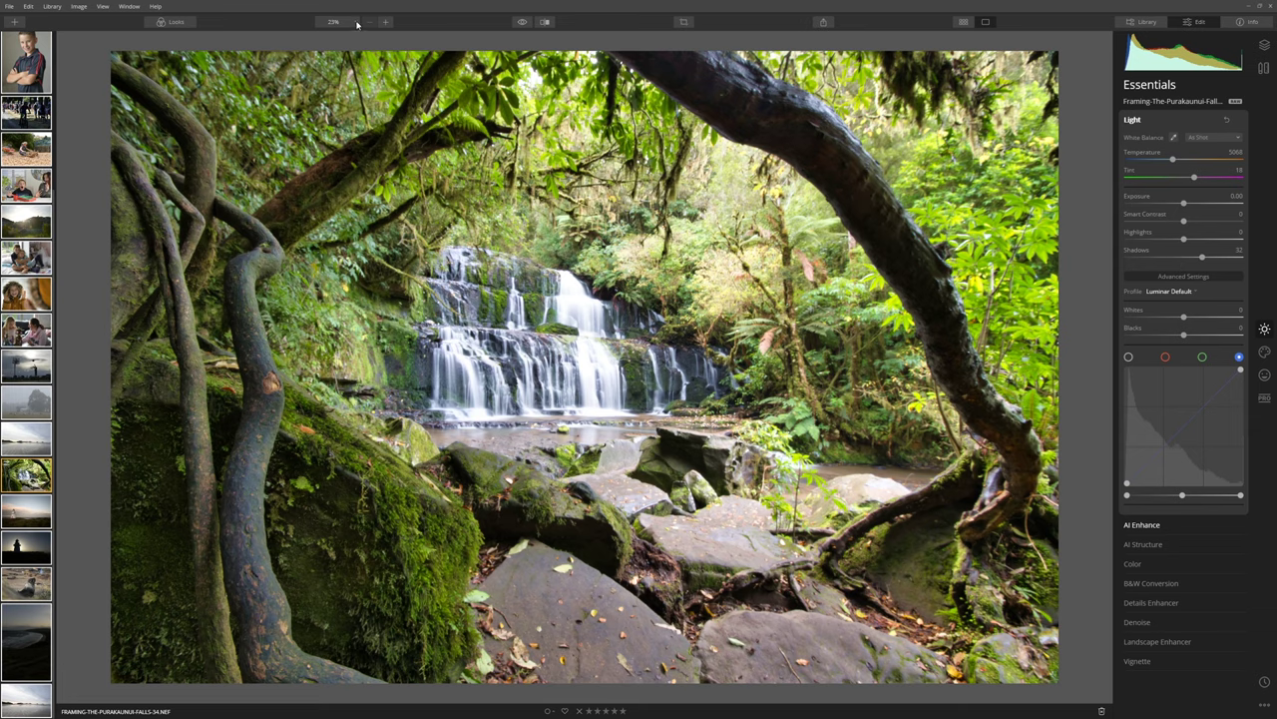
pyautogui.click(521, 22)
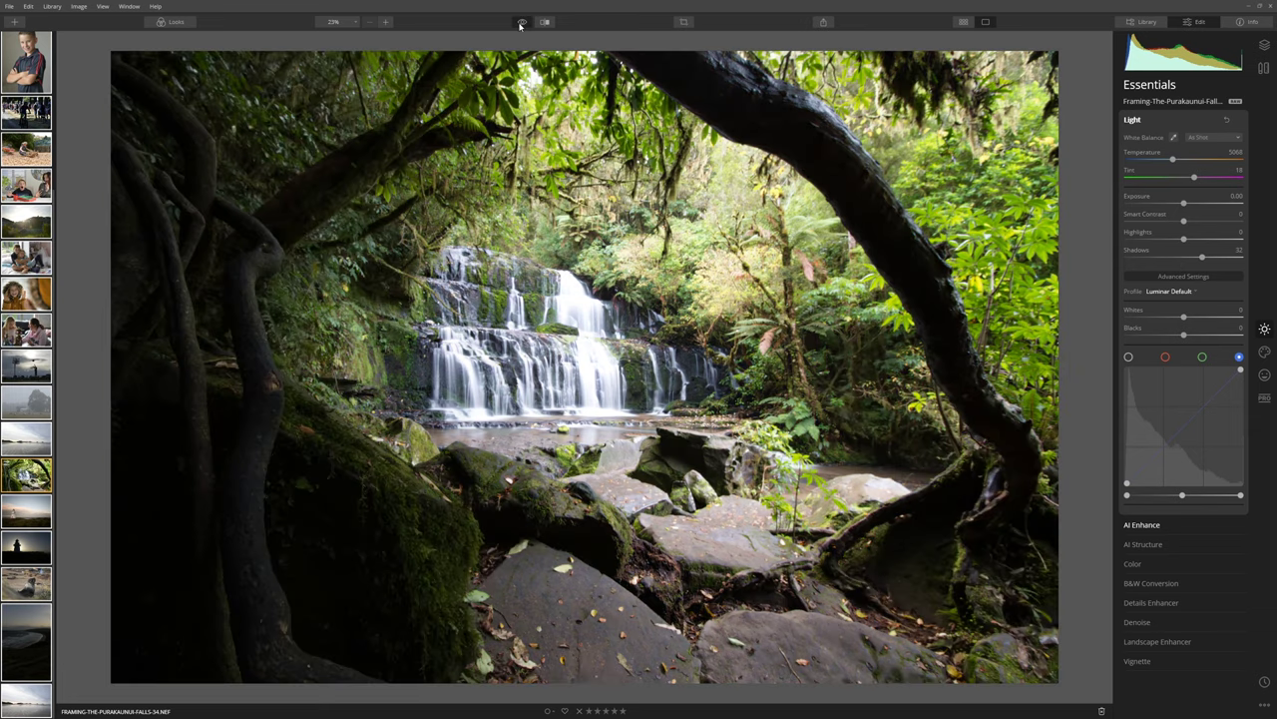
pyautogui.click(520, 25)
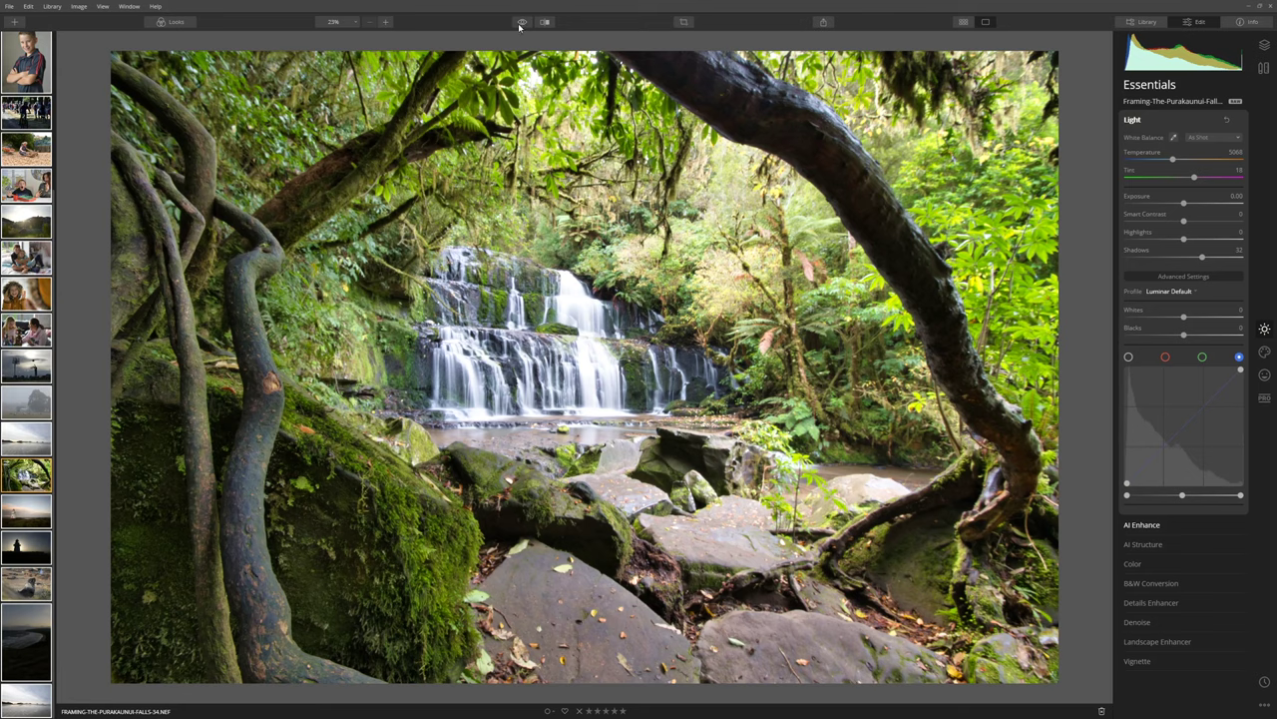